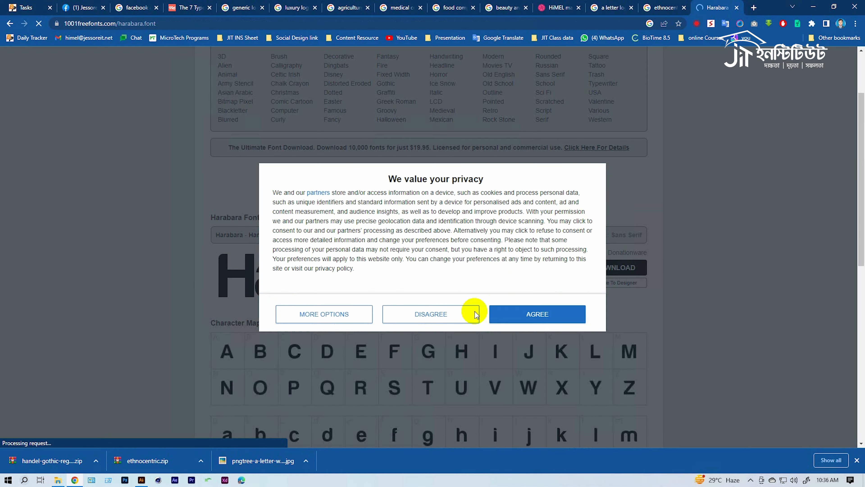
Dismiss the privacy notice on the Harabara font page and open the downloaded harabara.zip from the Downloads folder.
click(472, 311)
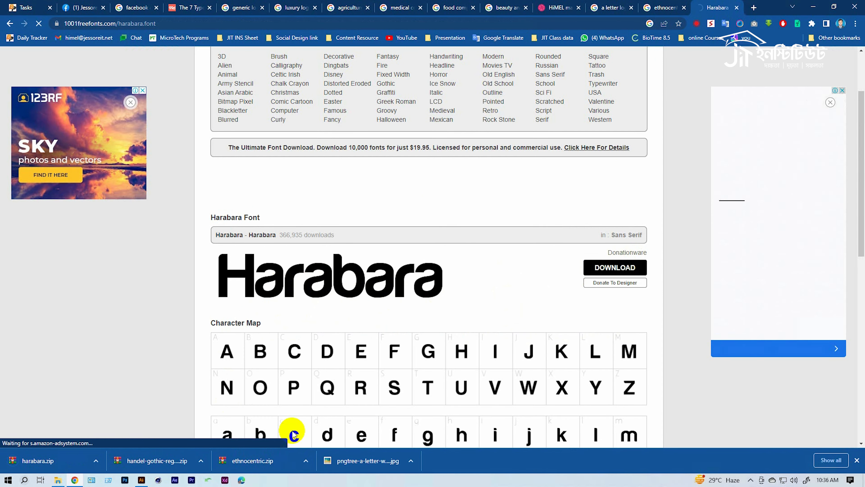
click(306, 460)
click(322, 431)
double_click(525, 158)
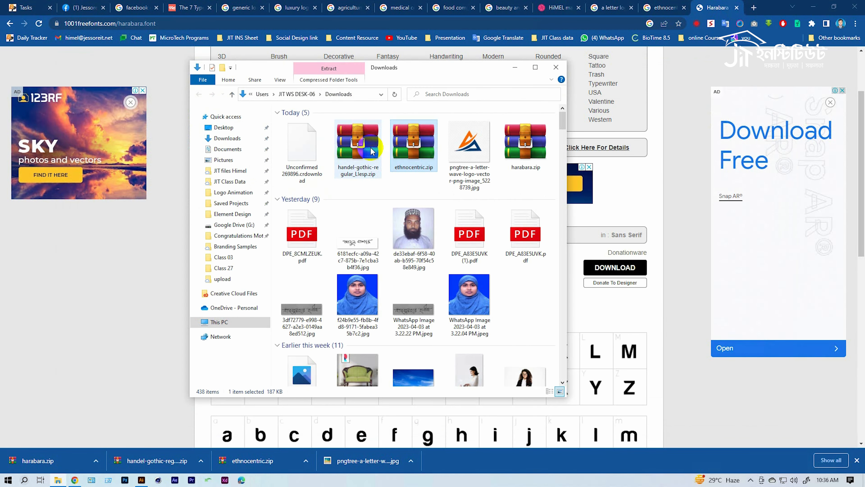
Open the Handel Gothic font file from its downloaded zip archive, then close the font preview and the archive.
double_click(357, 143)
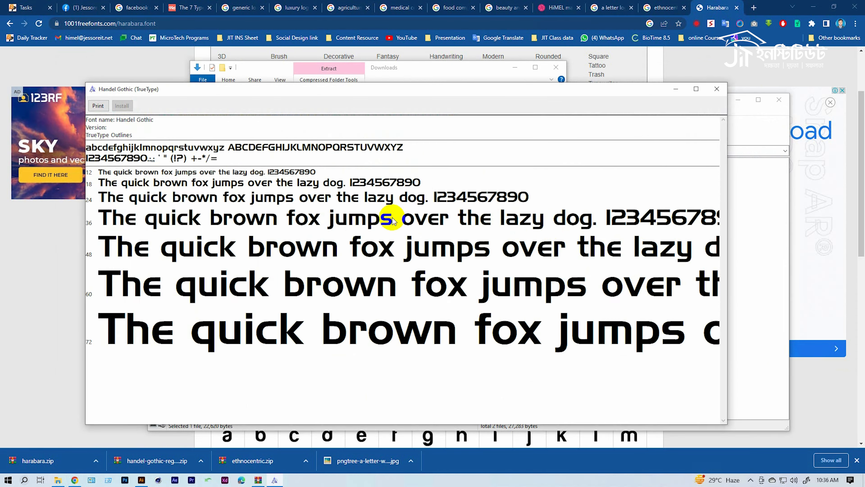
click(716, 89)
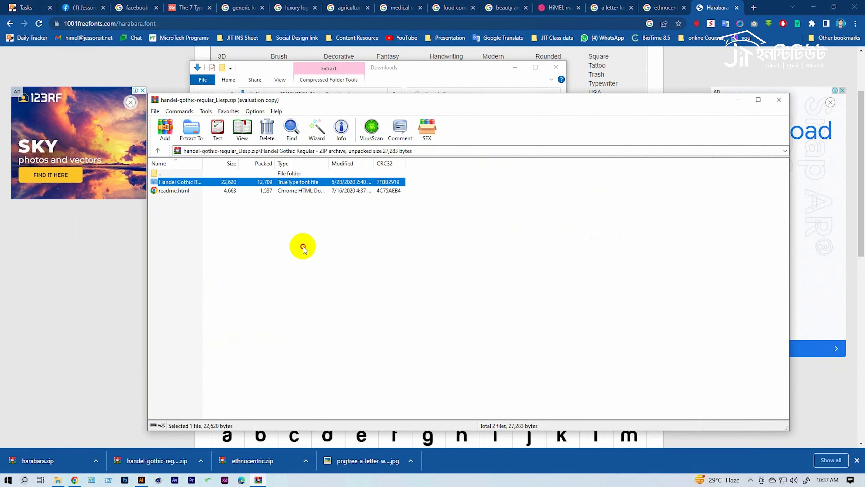
click(779, 99)
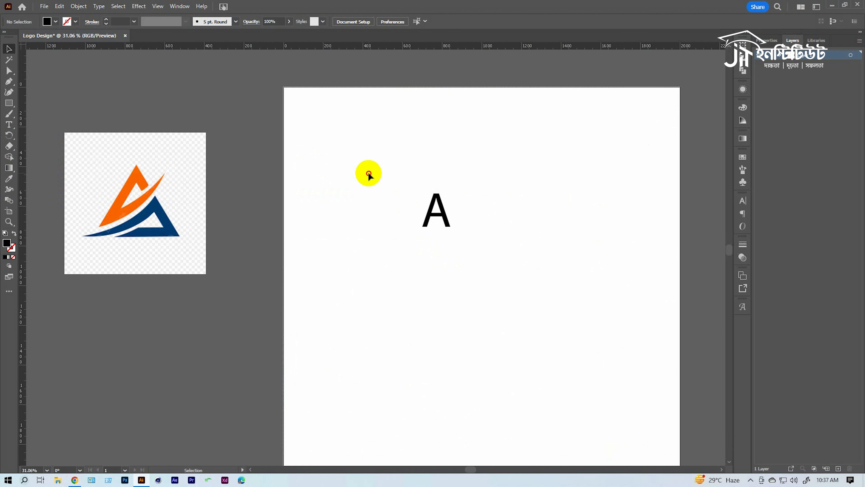
Switch to Illustrator, set the letter A to the Ethnocentric Regular font and enlarge it on the artboard.
drag(367, 174, 485, 241)
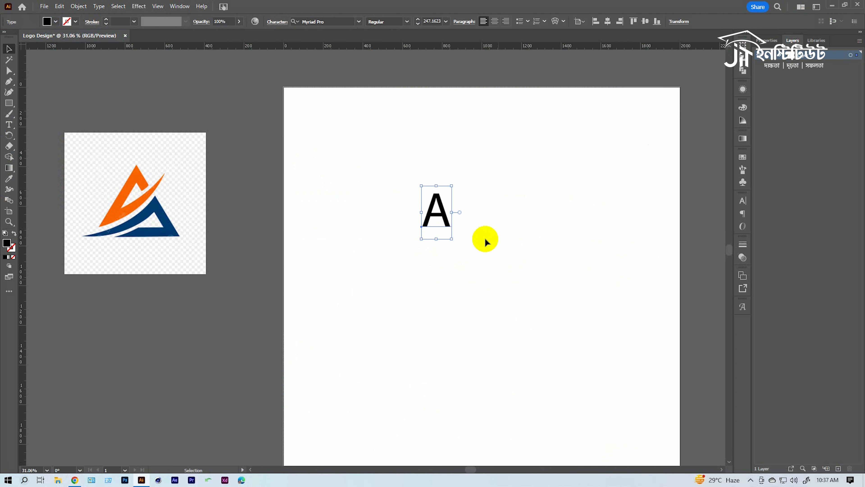
text(et)
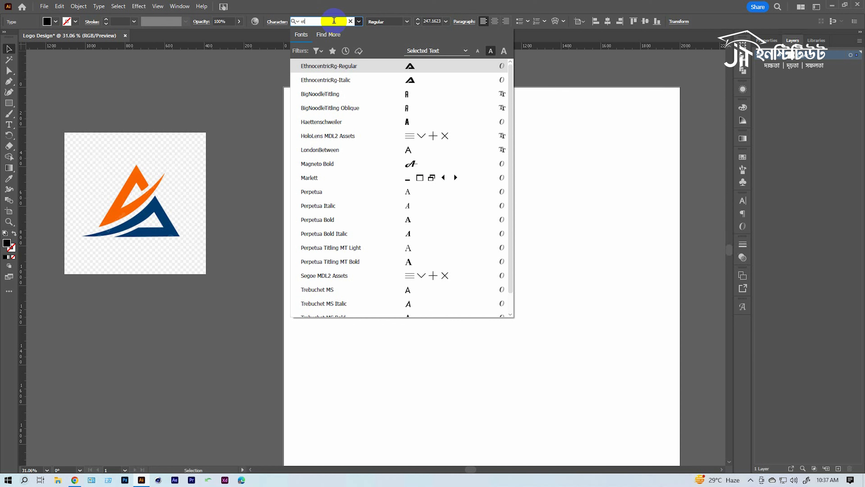
click(336, 71)
drag(473, 236, 536, 294)
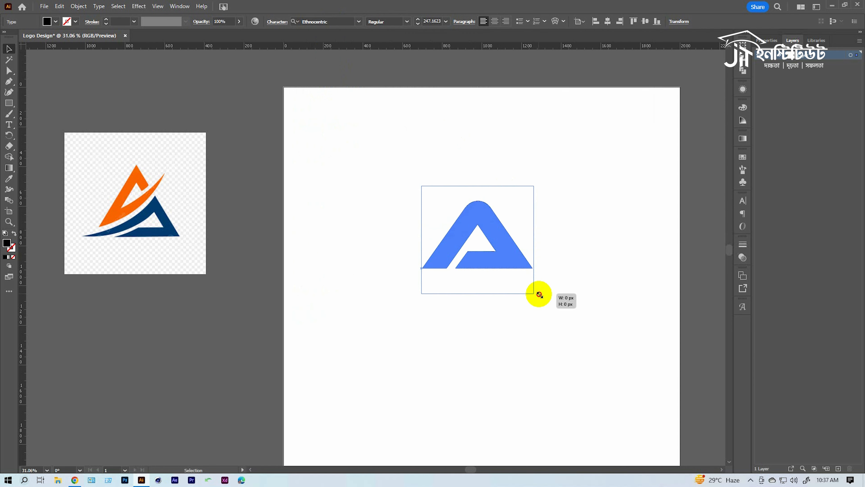
click(532, 336)
drag(532, 335, 509, 319)
click(467, 249)
click(516, 328)
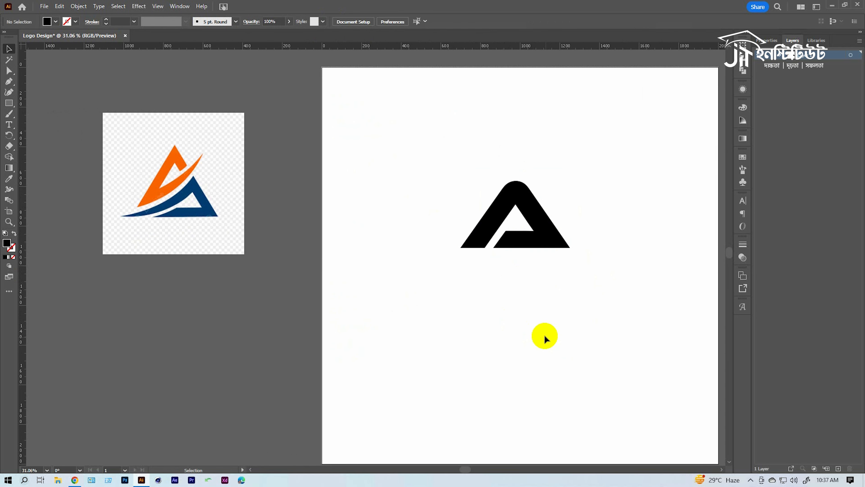
Shrink the letter A, place a duplicate in the artboard's upper right area and shift the original left.
scroll(506, 333, down, 4)
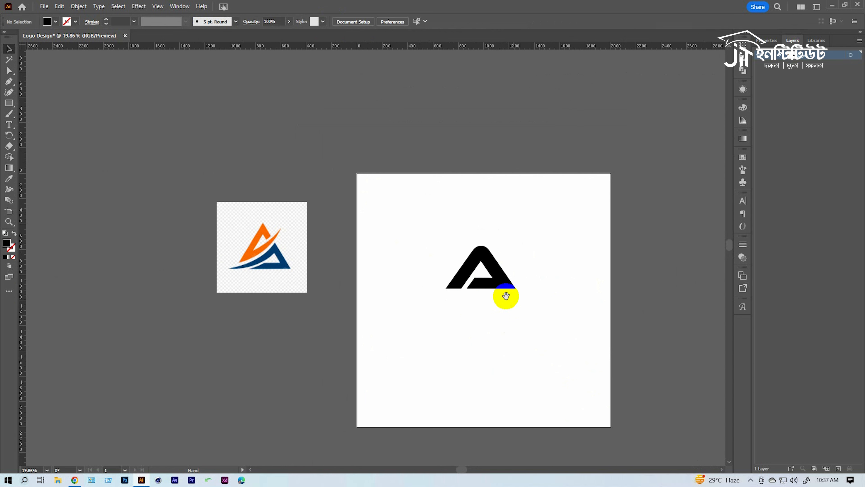
click(504, 288)
drag(517, 304, 484, 296)
alt+drag(476, 266, 556, 236)
drag(448, 263, 392, 266)
Try the Handel Gothic font on the duplicated letter A.
click(545, 227)
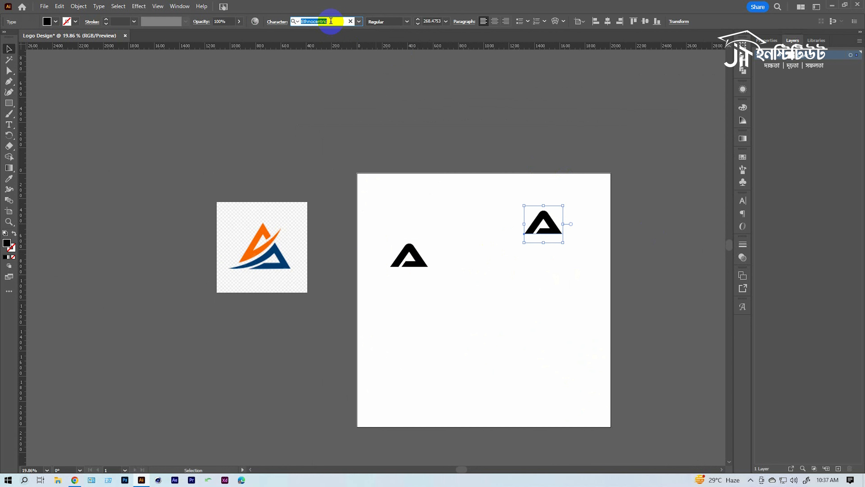
text(hand)
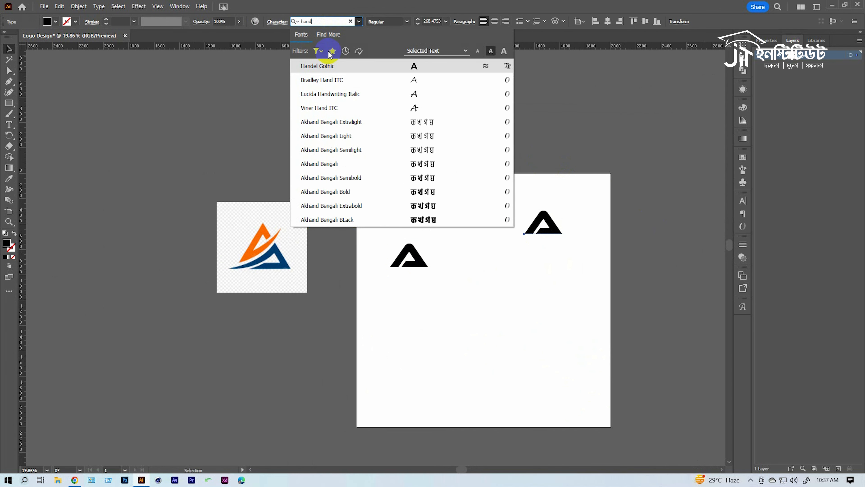
click(329, 63)
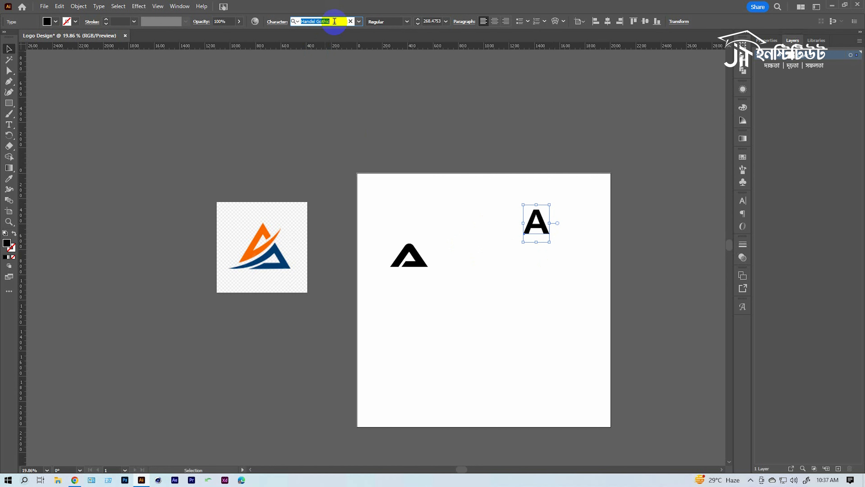
Set the duplicated letter to the Harabara font and replace it with a lowercase a.
text(hara)
click(320, 66)
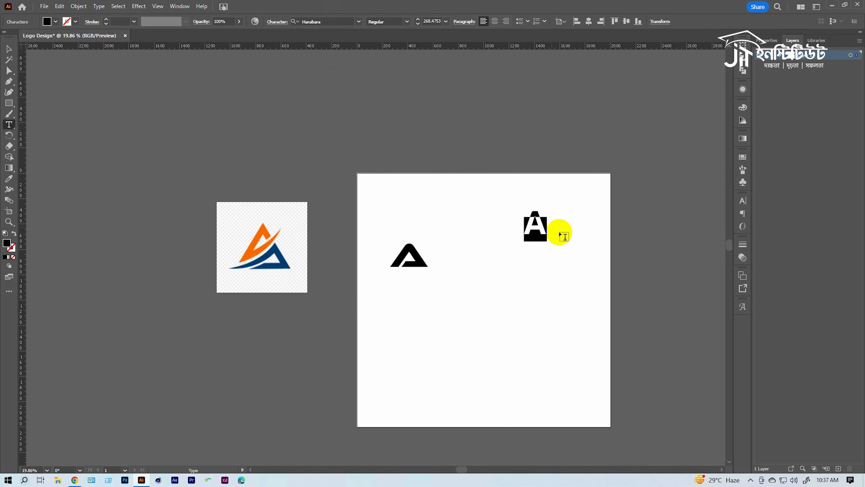
click(10, 50)
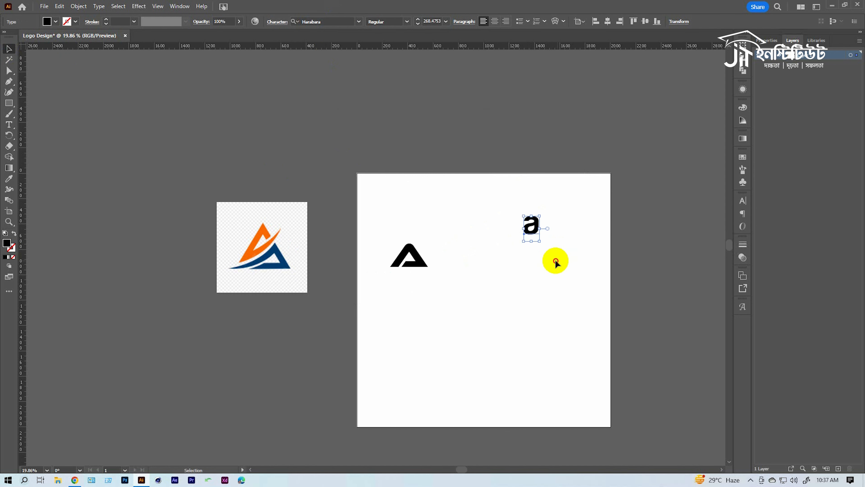
click(554, 259)
Move the lowercase a up onto the artboard's top edge, out of the working area.
alt+scroll(538, 225, up, 2)
click(515, 236)
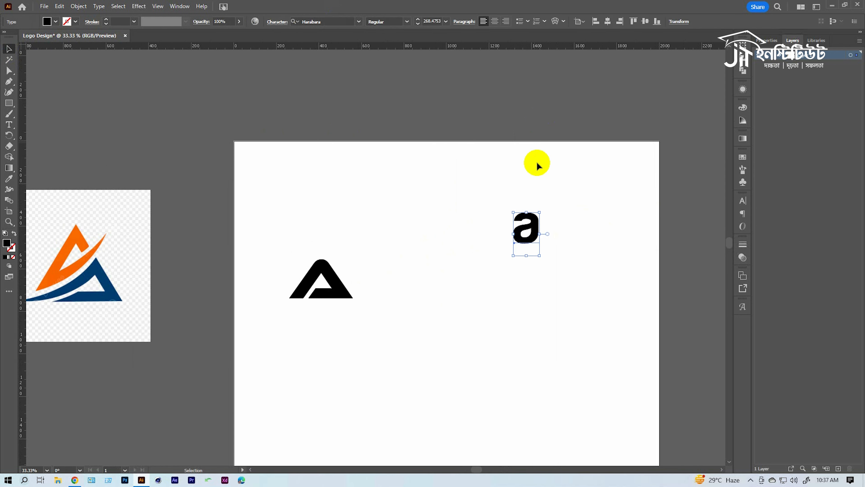
drag(518, 228, 518, 136)
click(412, 262)
scroll(412, 261, left, 2)
click(127, 251)
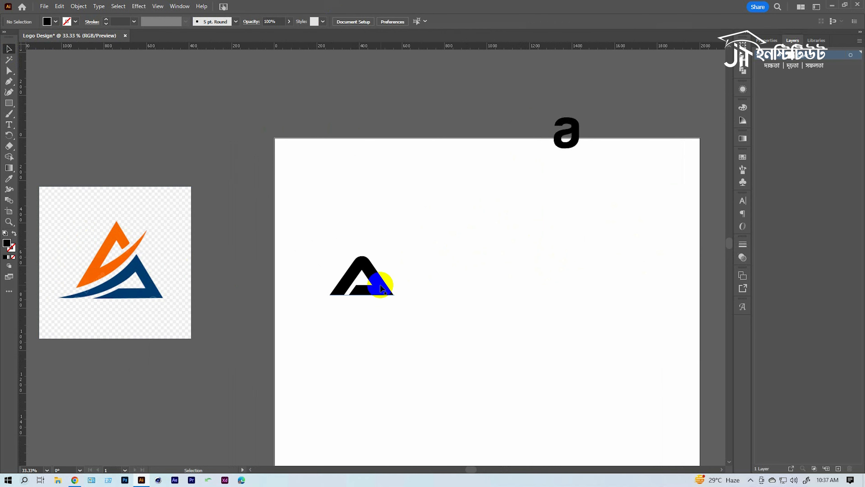
Convert the Ethnocentric letter A to outlines.
scroll(378, 288, up, 1)
drag(397, 311, 458, 265)
click(581, 261)
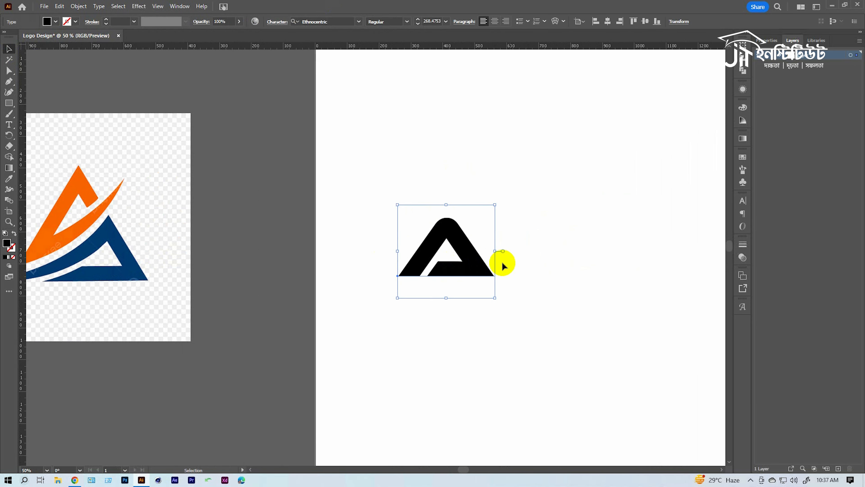
right_click(456, 261)
click(495, 121)
click(562, 247)
Enlarge the outlined letter A to about 666 × 407 px on the artboard.
scroll(545, 283, down, 1)
drag(545, 283, 660, 314)
drag(567, 318, 514, 288)
click(575, 321)
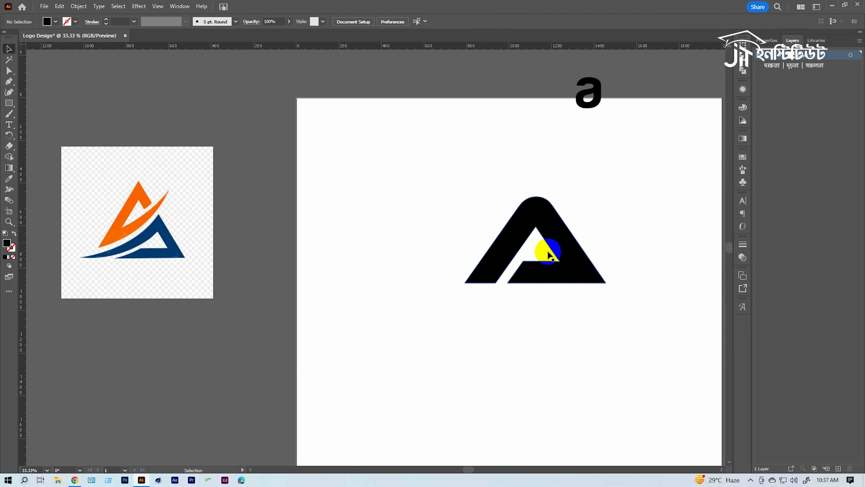
Show the outlined A's anchor points, try moving the crossbar's upper-left corner point and undo the move.
click(536, 272)
click(355, 242)
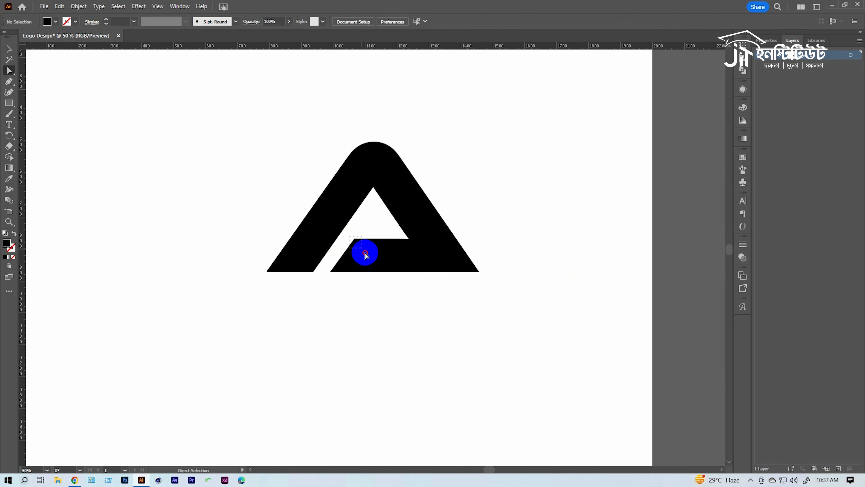
click(399, 299)
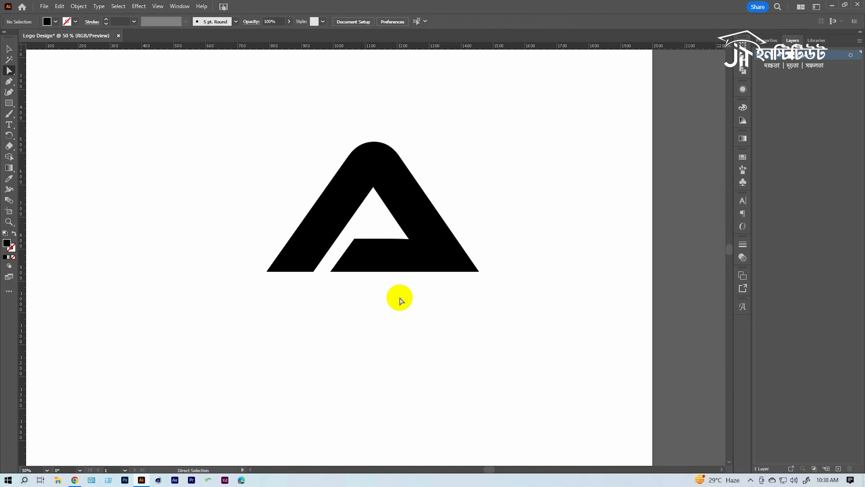
click(423, 254)
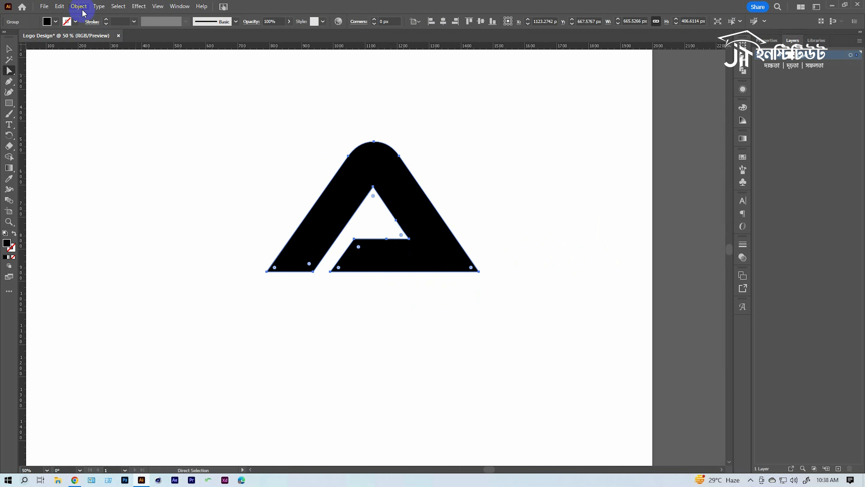
click(402, 256)
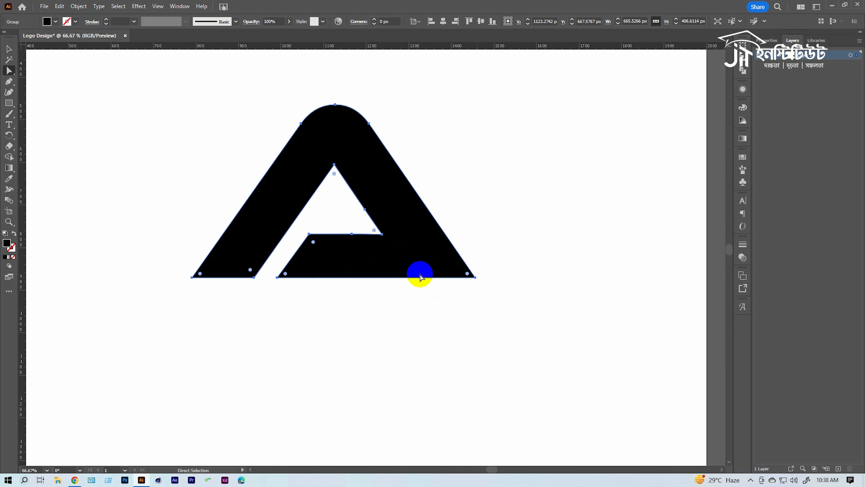
drag(364, 243, 371, 242)
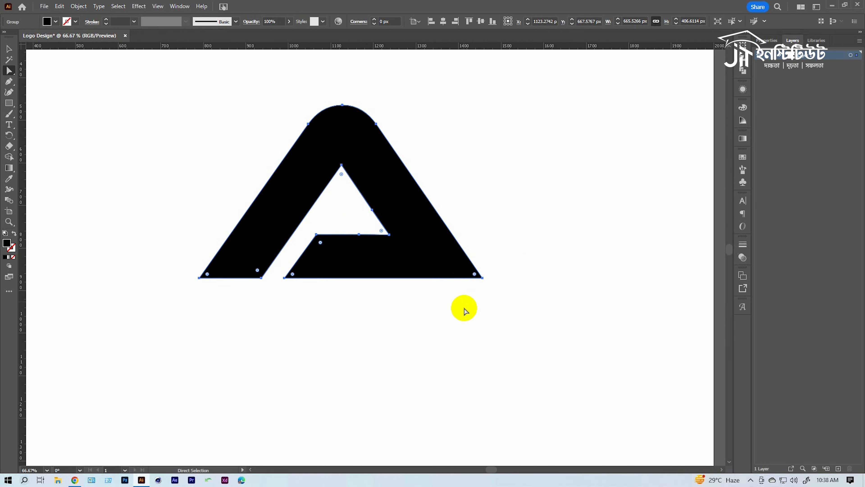
drag(316, 235, 400, 291)
key(ctrl+z)
Delete the redundant middle anchor points on the inner right edge and the crossbar's top edge of the A.
ctrl+click(379, 283)
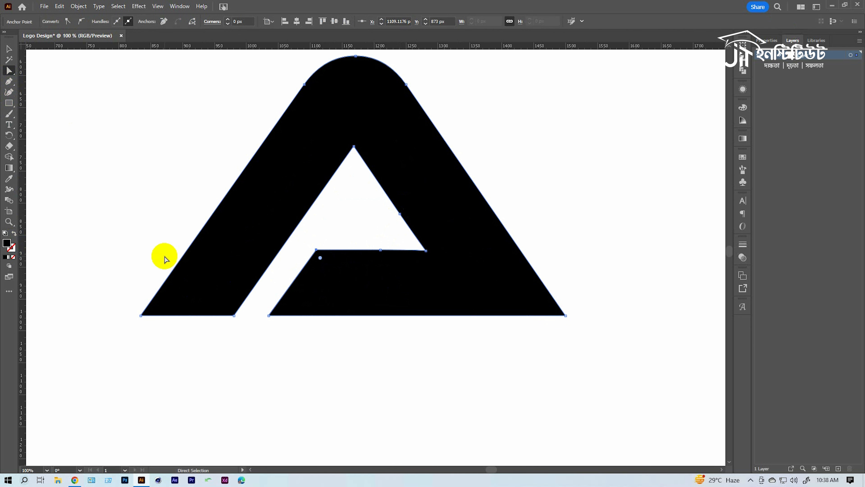
key(minus)
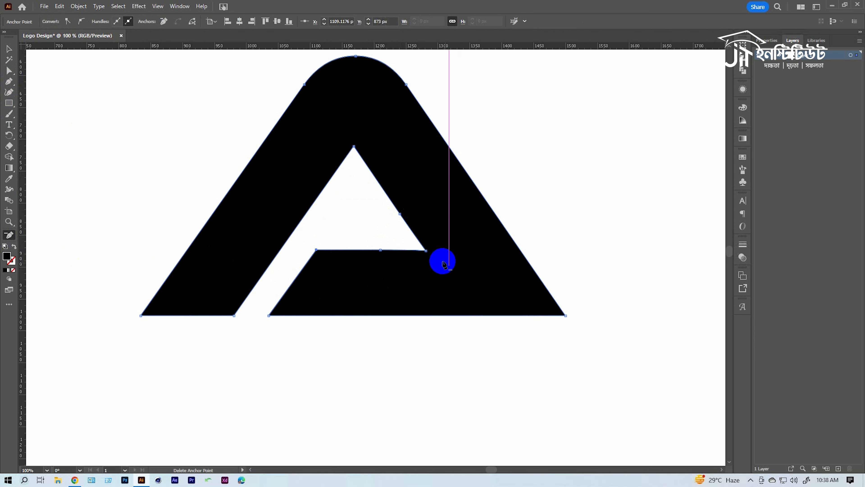
click(400, 214)
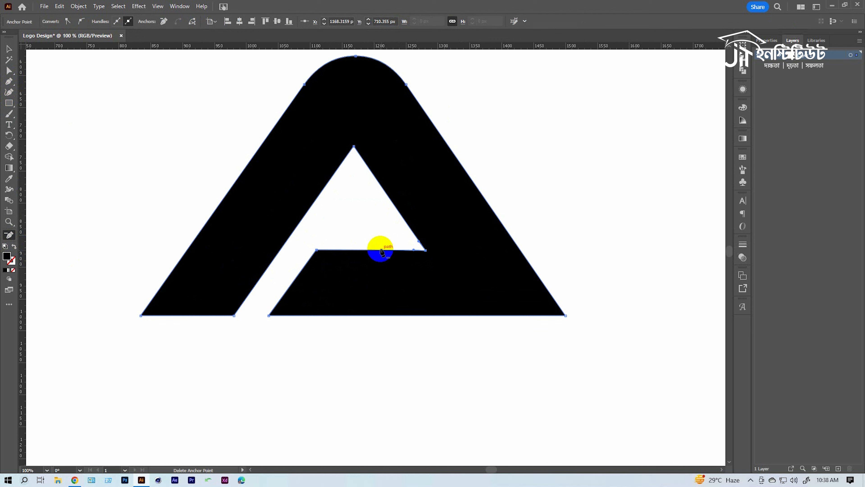
key(a)
click(354, 228)
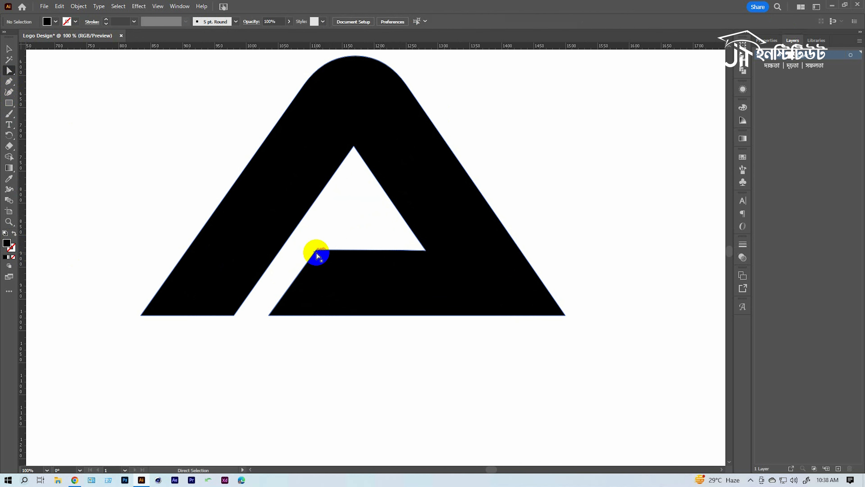
Delete the anchor point at the crossbar's upper-left corner and undo the extra deletion of its lower-left point.
click(317, 250)
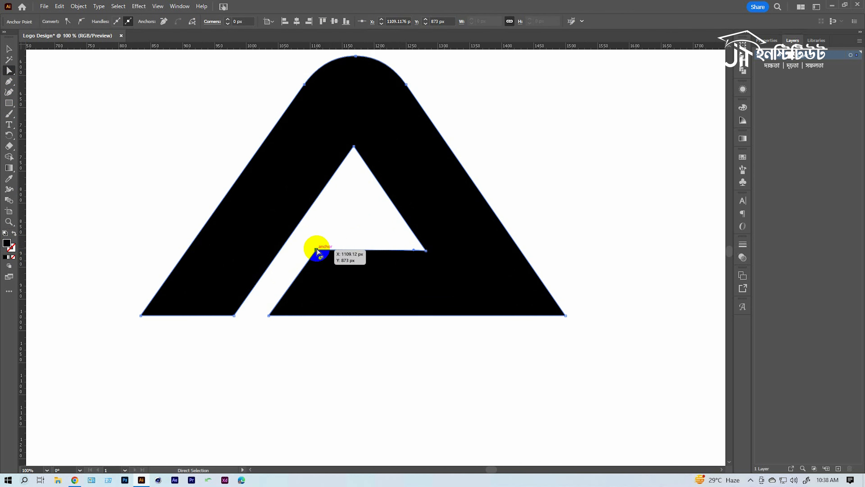
key(minus)
click(316, 250)
click(269, 316)
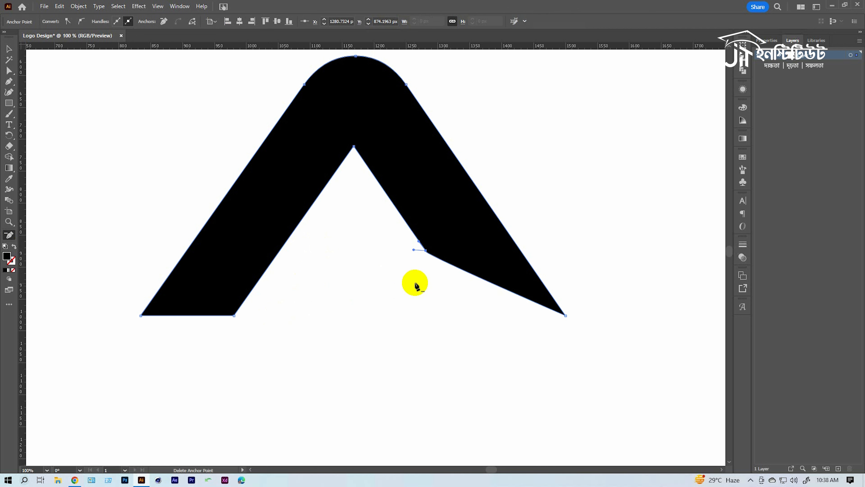
key(ctrl+z)
key(a)
click(414, 361)
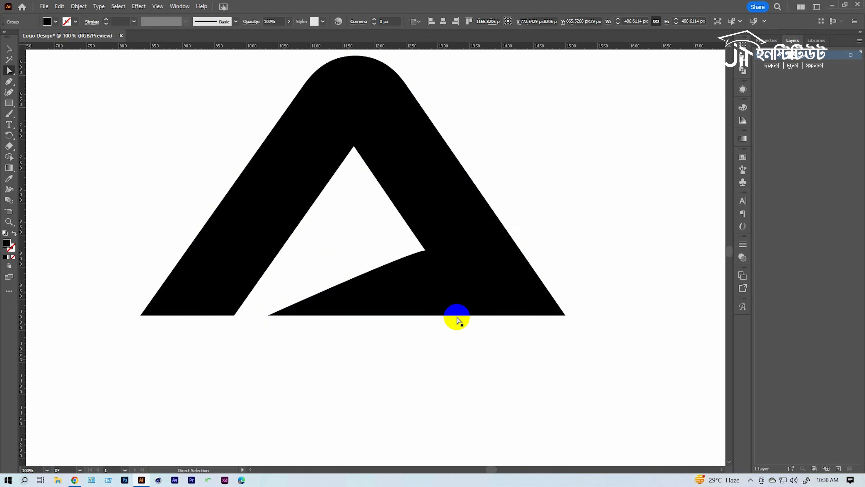
Draw a diagonal line segment spanning about 280 × 396 px along the outer edge of the A's right leg.
key(ctrl+minus)
drag(436, 257, 465, 241)
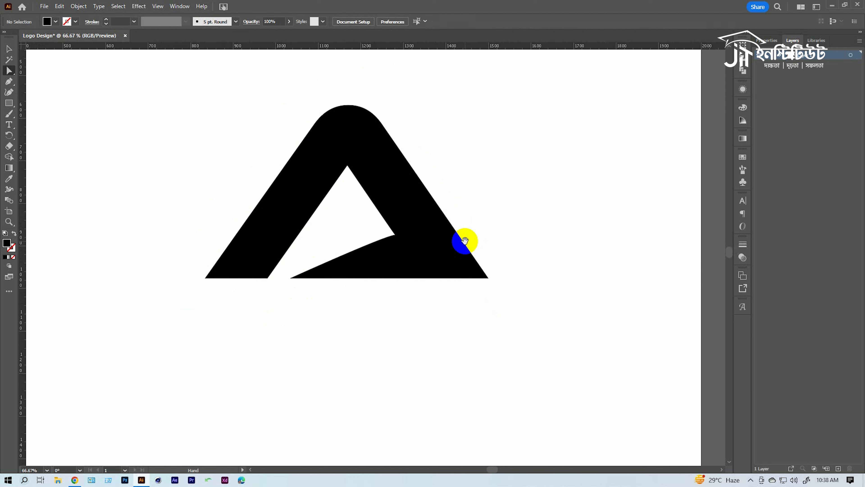
click(9, 103)
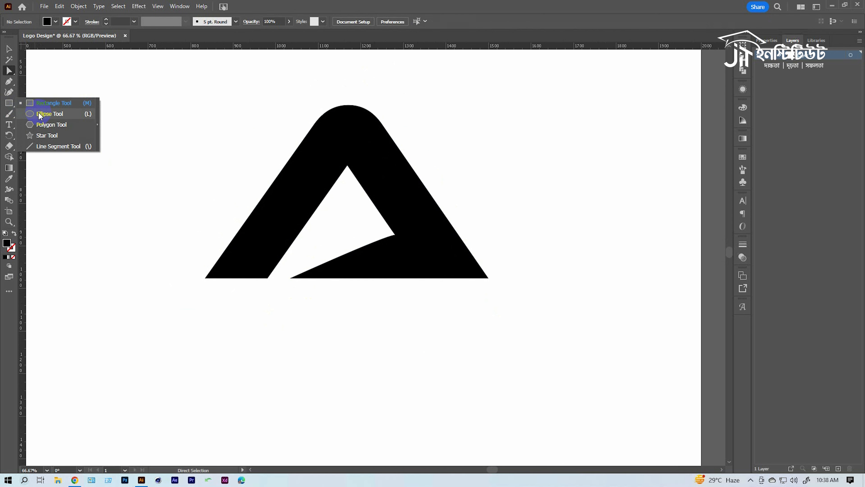
click(56, 145)
drag(377, 208, 496, 376)
Align the diagonal line with the outer edge of the A's right leg by moving its lower endpoint in outline view.
key(v)
ctrl+click(408, 273)
ctrl+click(409, 274)
drag(459, 312, 531, 449)
drag(466, 437, 504, 286)
drag(479, 318, 434, 264)
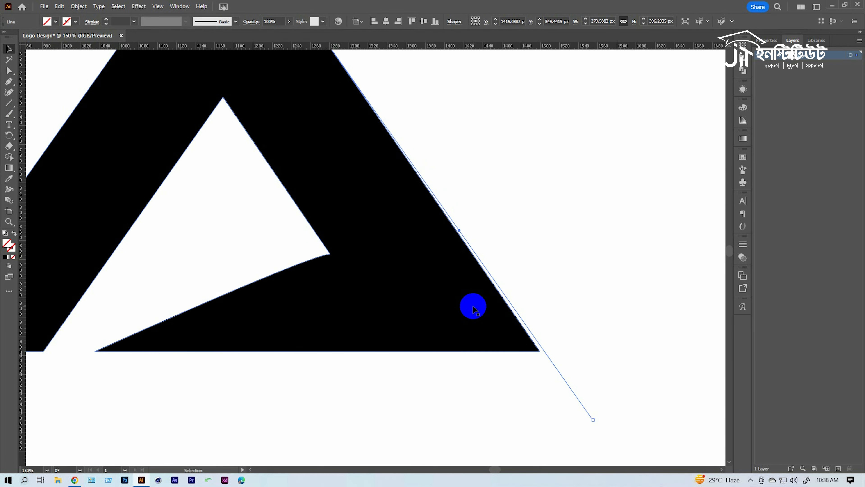
key(ctrl+y)
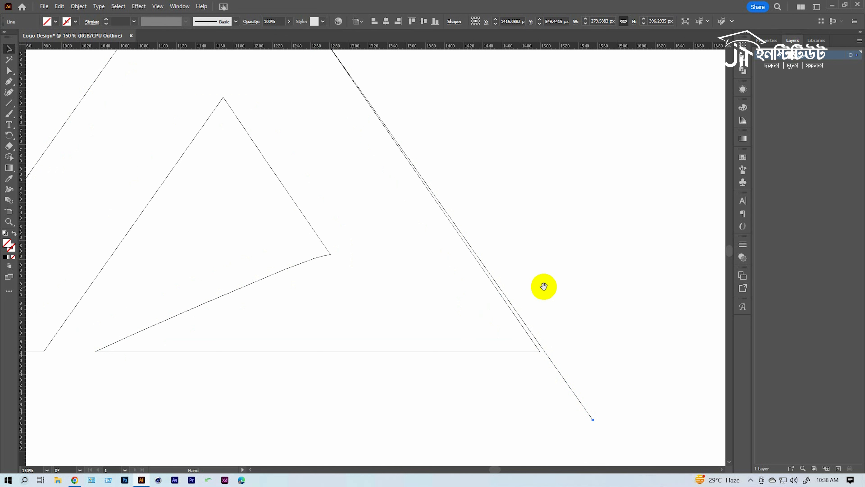
key(a)
drag(613, 404, 589, 423)
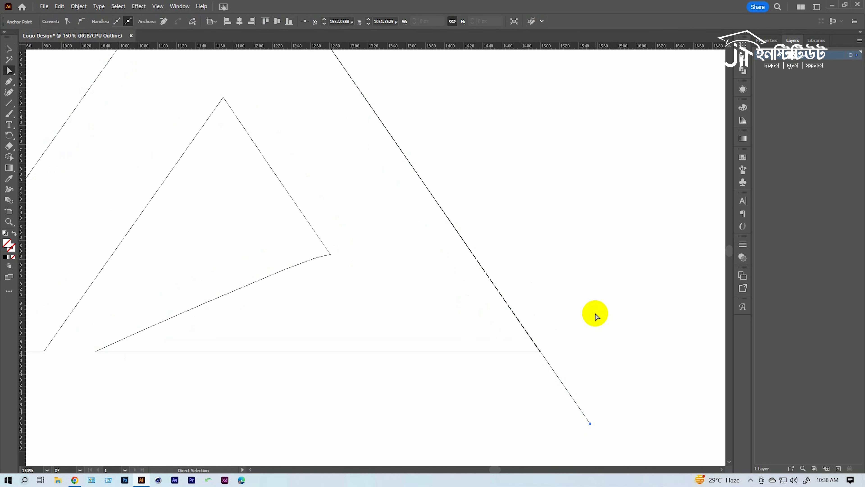
click(595, 317)
Return to the filled preview and move the line onto the inner edge of the A's right leg, crossing the crossbar.
drag(479, 280, 477, 315)
alt+click(457, 316)
key(ctrl+y)
key(v)
drag(426, 363, 329, 356)
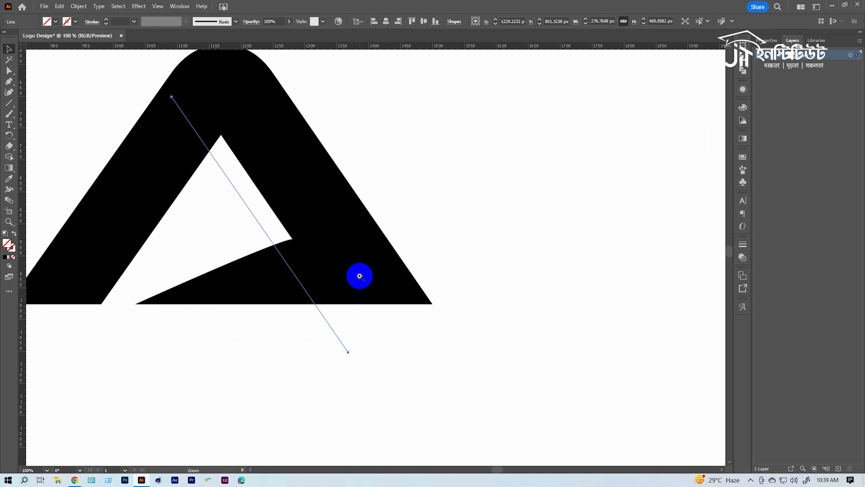
scroll(349, 312, up, 4)
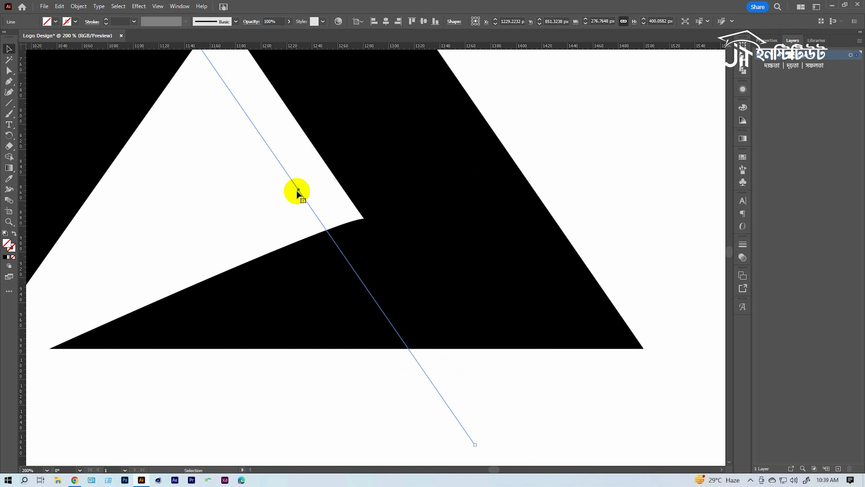
drag(298, 189, 378, 241)
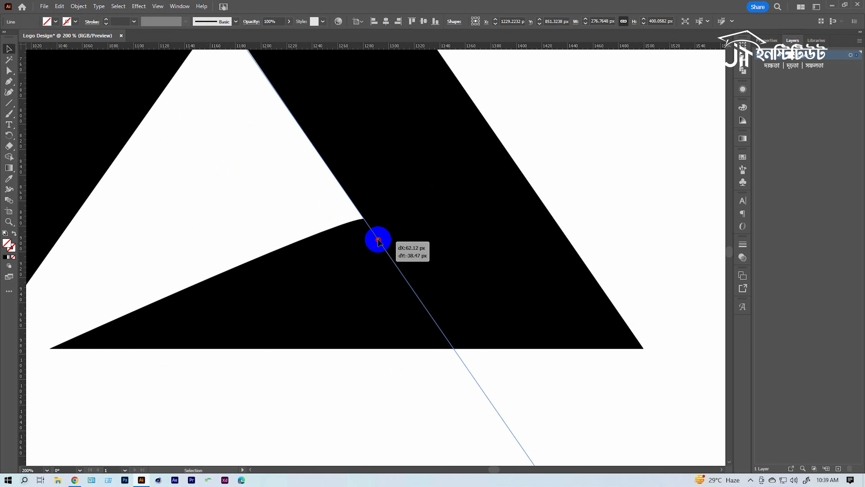
scroll(379, 243, down, 4)
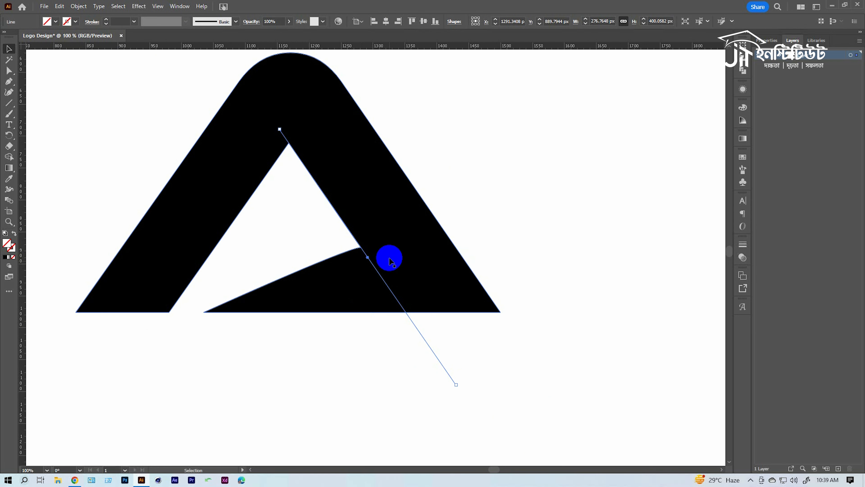
Remove the crossbar from the A with Shape Builder along the line and delete the leftover line.
drag(497, 193, 308, 332)
key(shift+m)
alt+click(311, 297)
key(v)
click(440, 362)
key(Delete)
Draw a circle about 491 px in diameter on the artboard beside the A and apply the A's black fill to it.
key(z)
alt+click(399, 274)
alt+click(375, 271)
alt+click(351, 265)
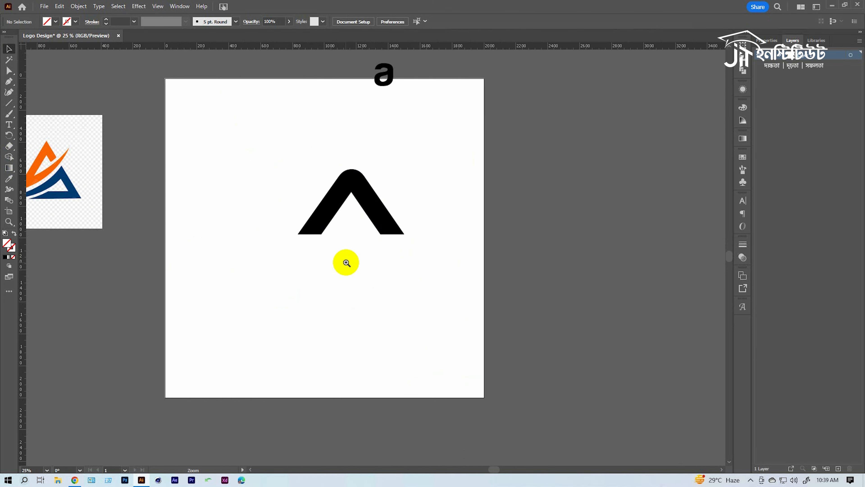
drag(344, 261, 394, 309)
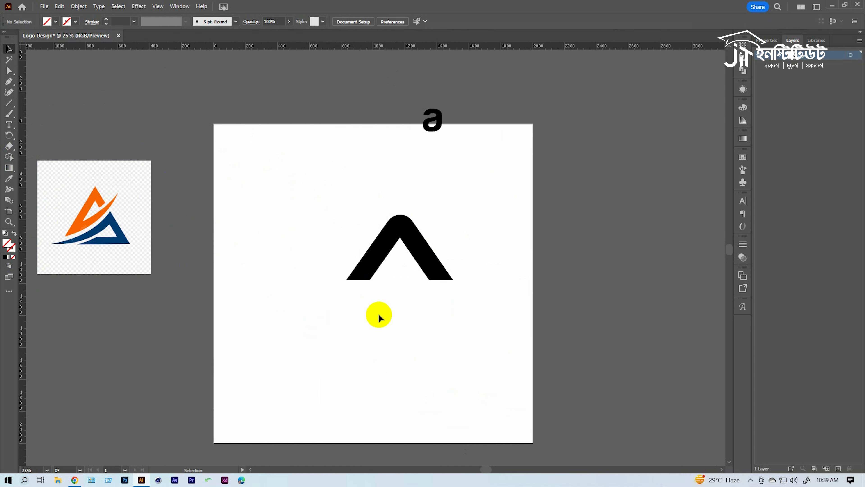
key(p)
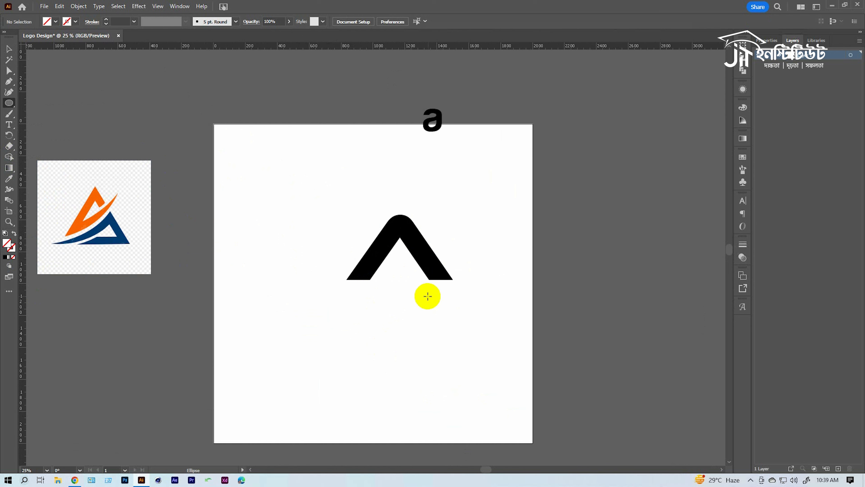
drag(283, 197, 322, 236)
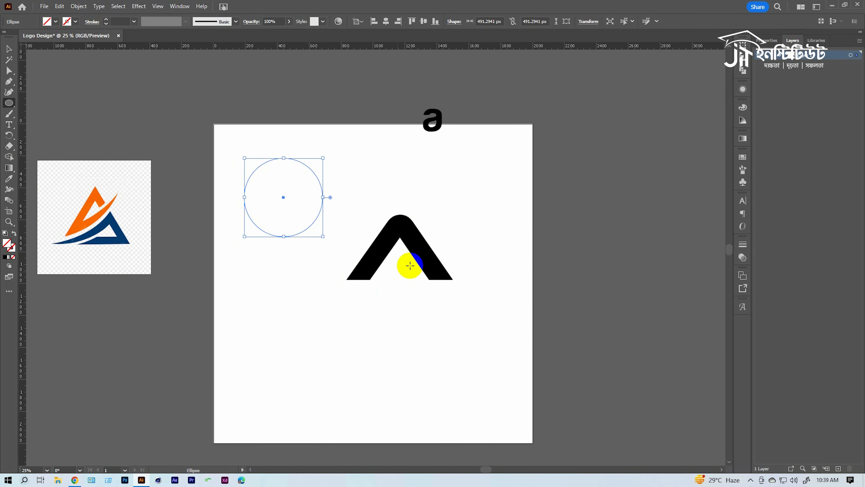
key(i)
click(396, 227)
key(v)
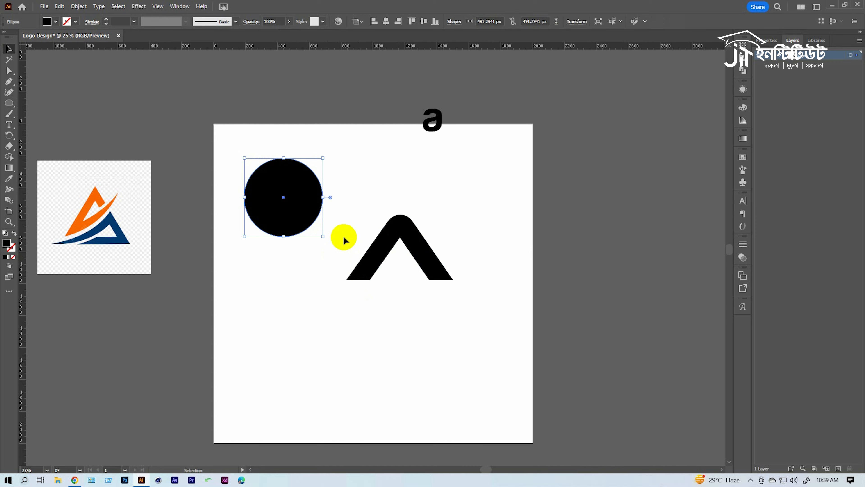
Stretch the circle horizontally into an ellipse about 687 px wide and 491 px high.
ctrl+click(356, 225)
drag(402, 233, 511, 262)
click(467, 248)
drag(415, 249, 497, 248)
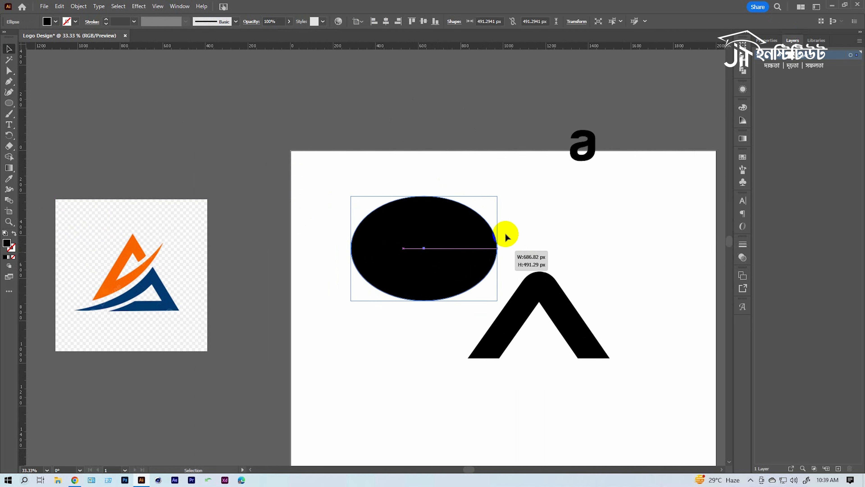
Tilt the ellipse slightly counterclockwise and place a duplicate of it slightly above the original.
drag(500, 194, 488, 168)
mouse_move(477, 241)
mouse_down()
mouse_move(468, 217)
mouse_move(429, 226)
mouse_move(464, 231)
mouse_up()
ctrl+click(440, 274)
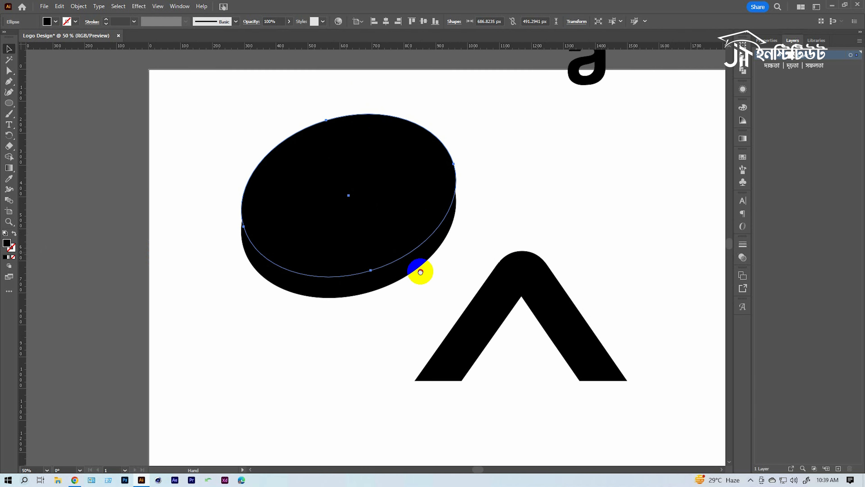
drag(421, 273, 447, 308)
drag(407, 255, 408, 256)
Subtract the upper ellipse from the lower one with Minus Front to form a thin crescent.
drag(326, 371, 439, 213)
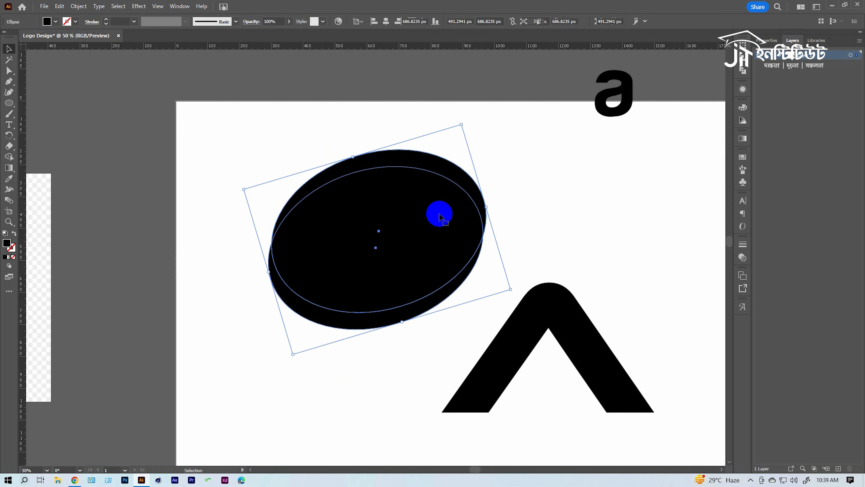
click(743, 72)
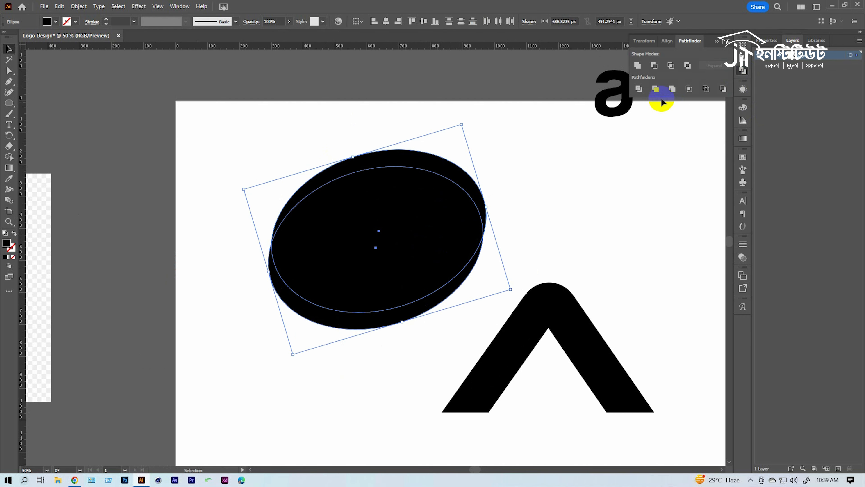
click(653, 68)
click(489, 240)
Rotate the crescent counterclockwise and position it across the A so it sweeps from the left leg up over the right leg.
ctrl+click(388, 258)
drag(332, 290, 424, 271)
ctrl+alt+click(429, 262)
ctrl+alt+click(427, 267)
click(371, 266)
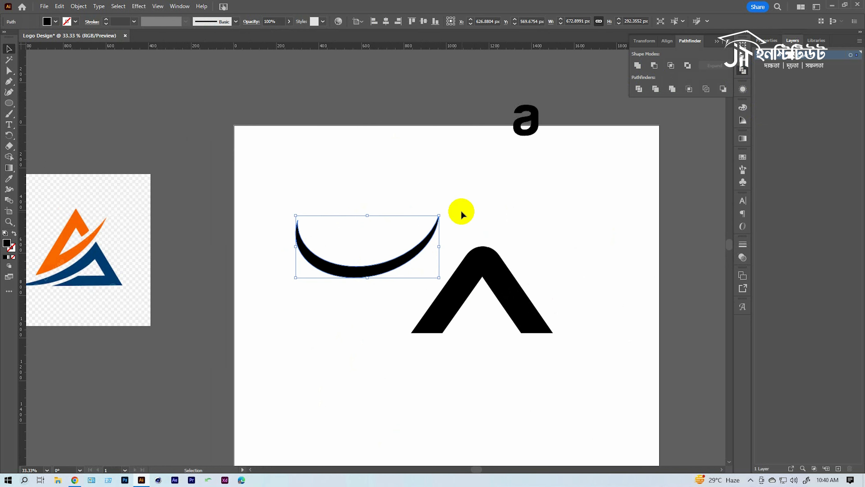
drag(440, 210, 500, 281)
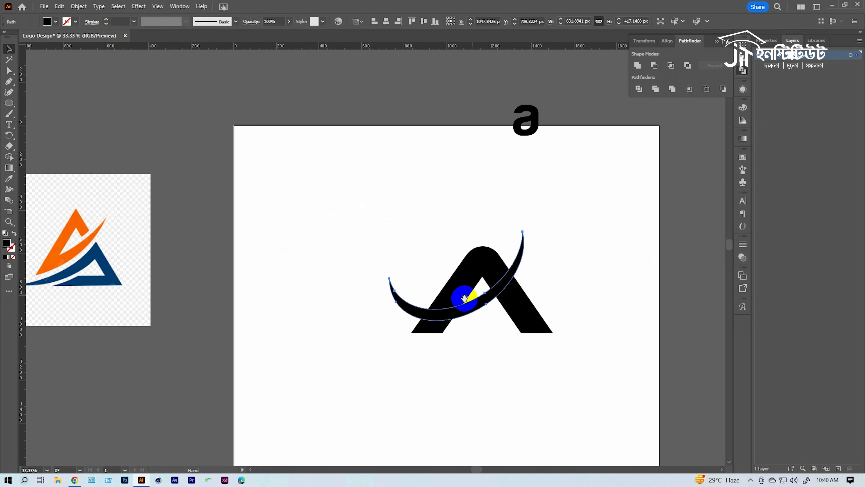
drag(416, 310, 479, 315)
drag(393, 282, 421, 305)
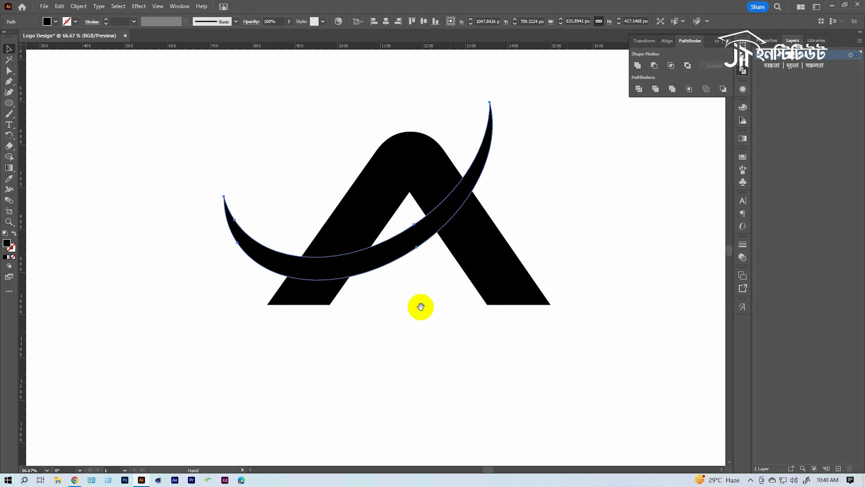
click(411, 295)
drag(387, 258, 381, 256)
click(393, 294)
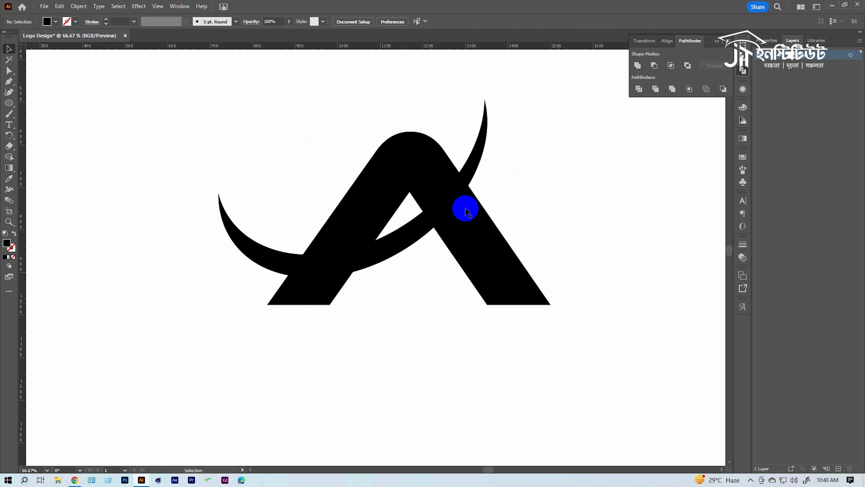
Try offsetting the crescent's path by 14 px with miter joins.
key(space)
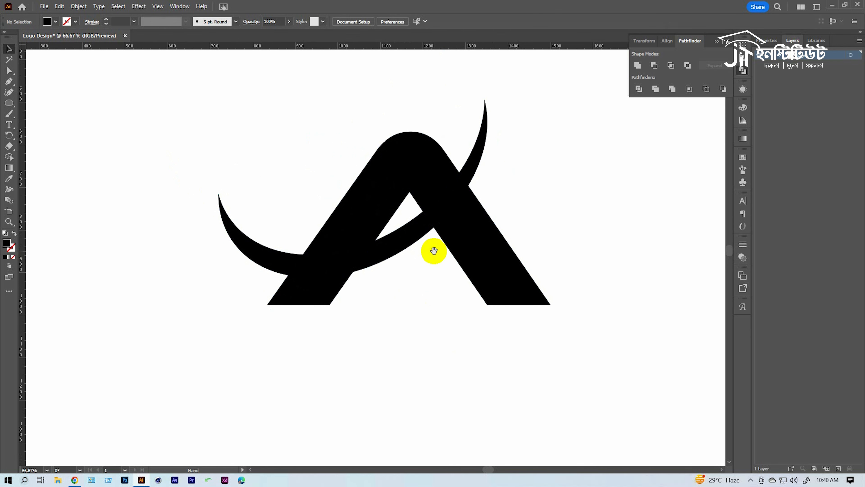
scroll(405, 259, down, 3)
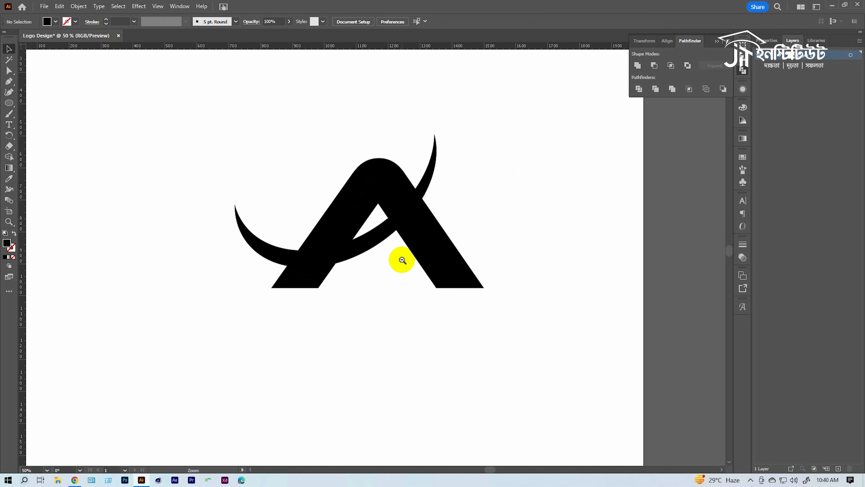
drag(347, 211, 526, 365)
click(390, 338)
click(426, 276)
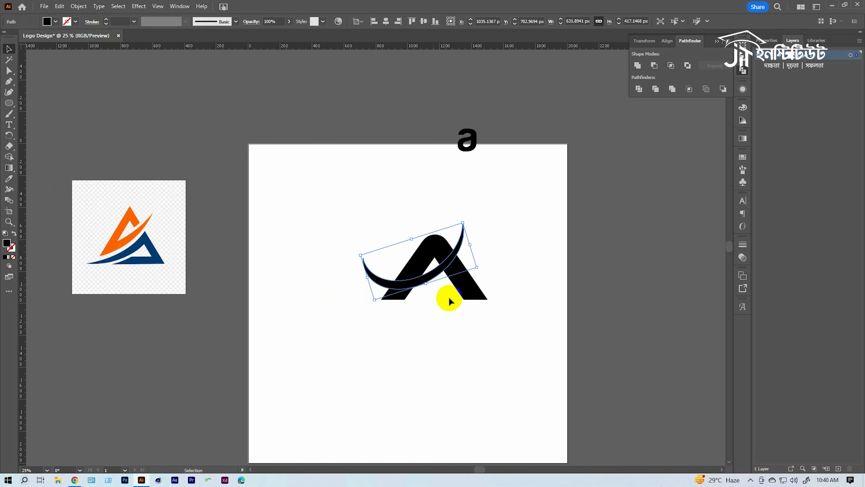
click(78, 6)
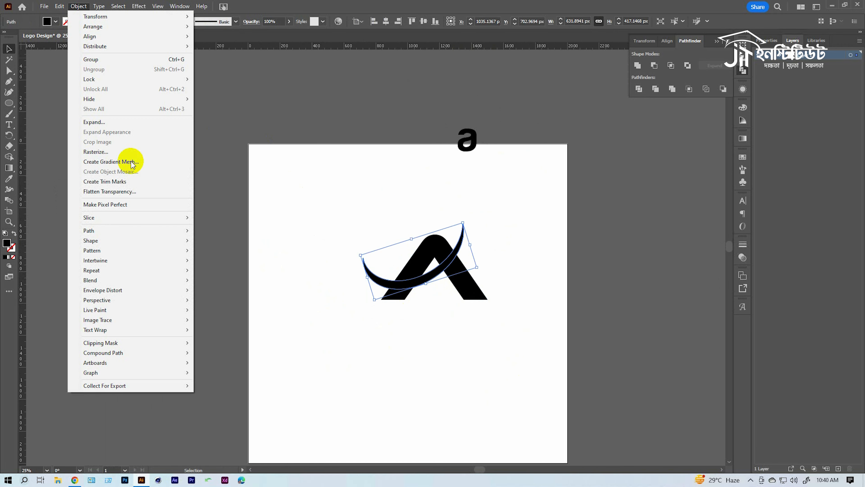
mouse_move(170, 230)
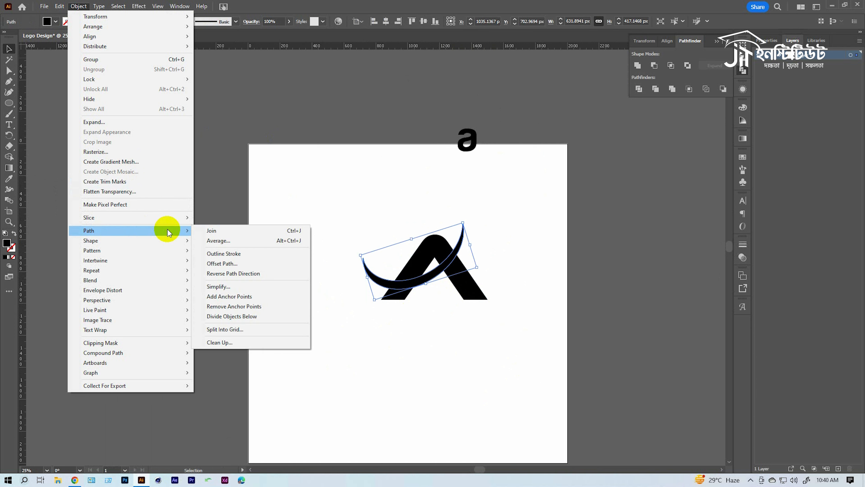
click(225, 263)
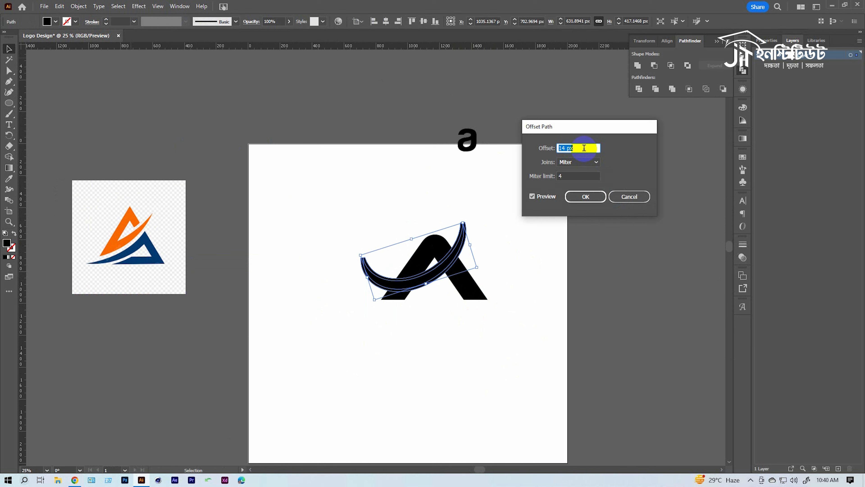
click(586, 195)
Try removing the A's parts under the offset outline with Shape Builder to leave a gap around the crescent.
ctrl+click(435, 267)
ctrl+click(435, 266)
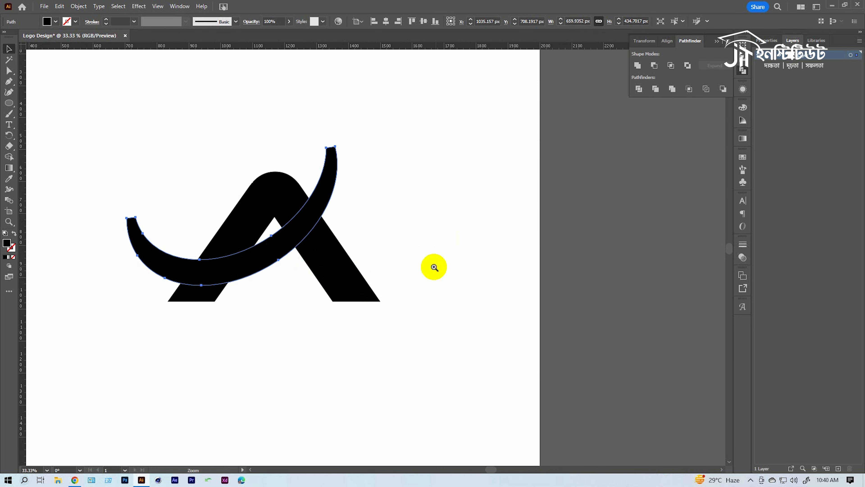
drag(319, 240, 504, 290)
click(558, 262)
click(502, 247)
click(527, 246)
click(512, 244)
shift+click(537, 341)
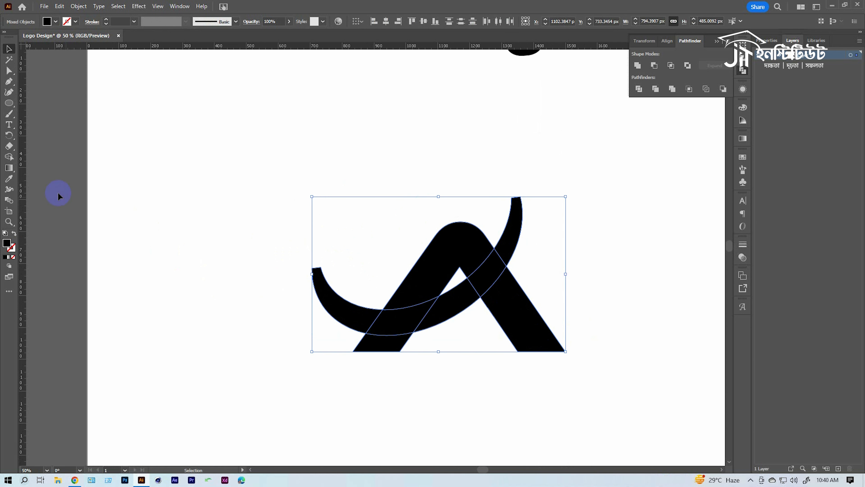
click(10, 157)
mouse_move(344, 309)
mouse_down()
mouse_move(409, 318)
mouse_move(470, 291)
mouse_move(517, 246)
mouse_up()
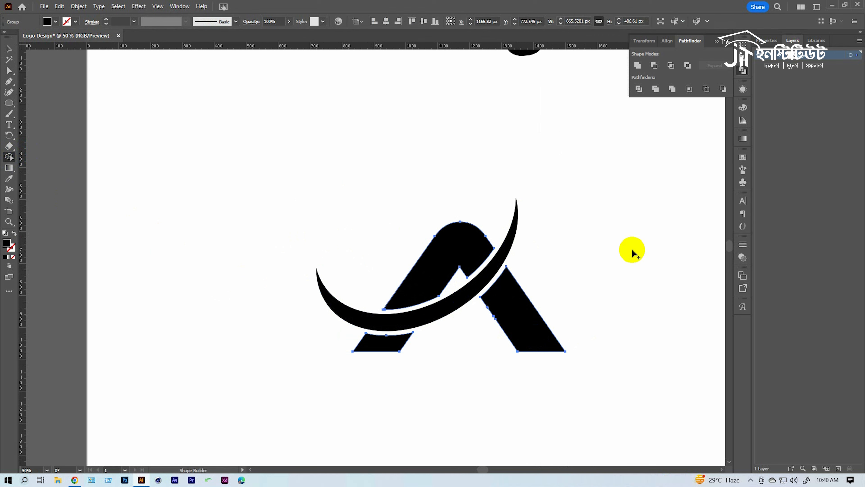
key(v)
click(462, 388)
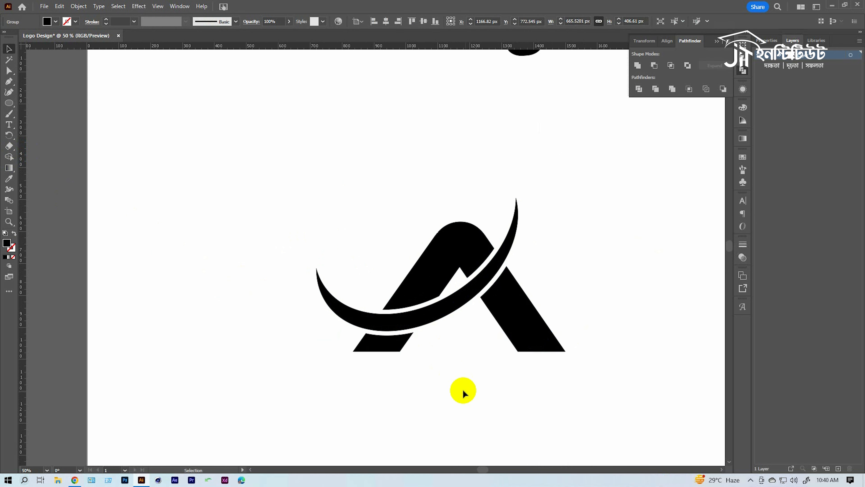
Undo the Shape Builder cuts and the path offset back to the plain crescent over the whole A.
ctrl+alt+click(423, 312)
ctrl+alt+click(374, 296)
drag(351, 273, 458, 325)
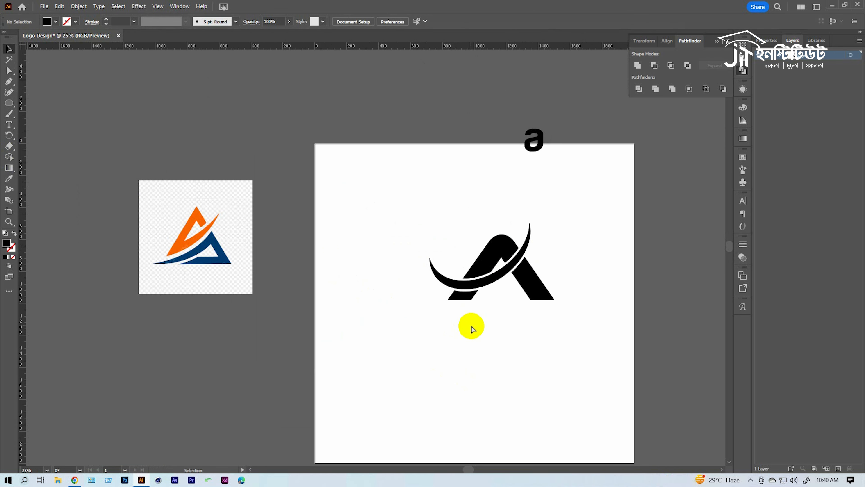
key(ctrl+z)
key(ctrl+z)
key(ctrl+z)
key(ctrl+z)
key(ctrl+z)
key(ctrl+z)
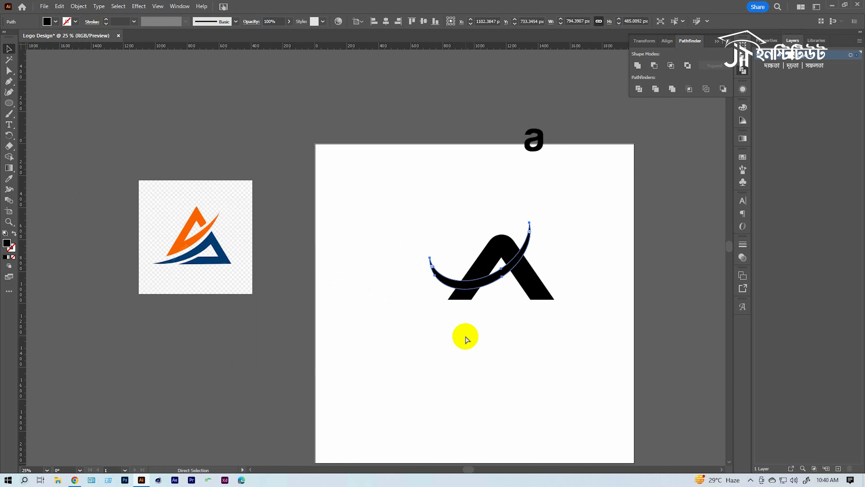
Try moving the crescent off the A toward the artboard's upper-left area and undo the move.
click(497, 333)
drag(484, 285, 417, 224)
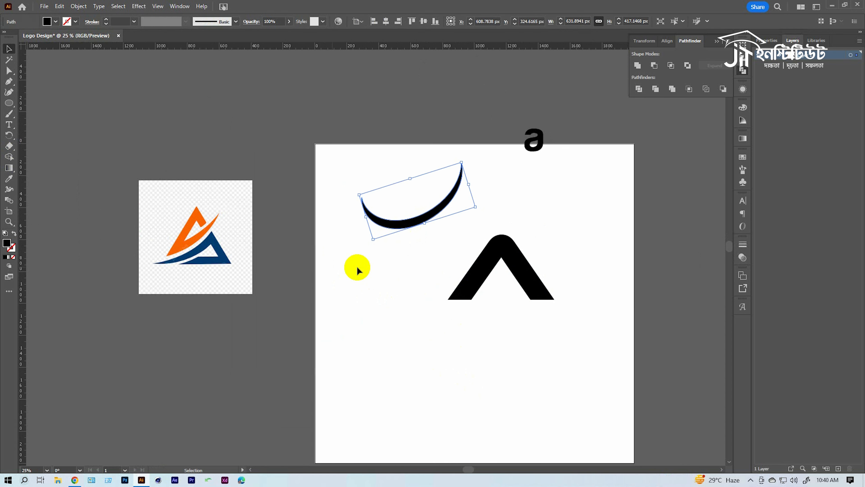
key(ctrl+z)
Offset the crescent's path by 15 px with miter joins and a miter limit of 4.
key(ctrl+plus)
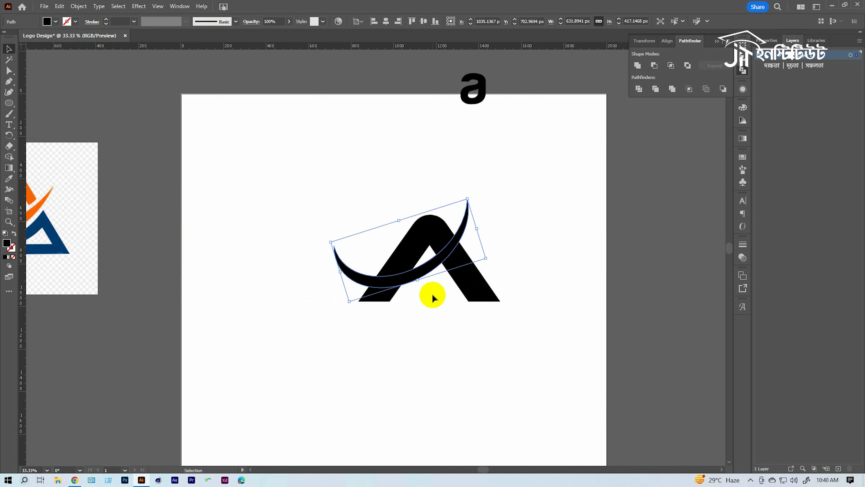
click(78, 8)
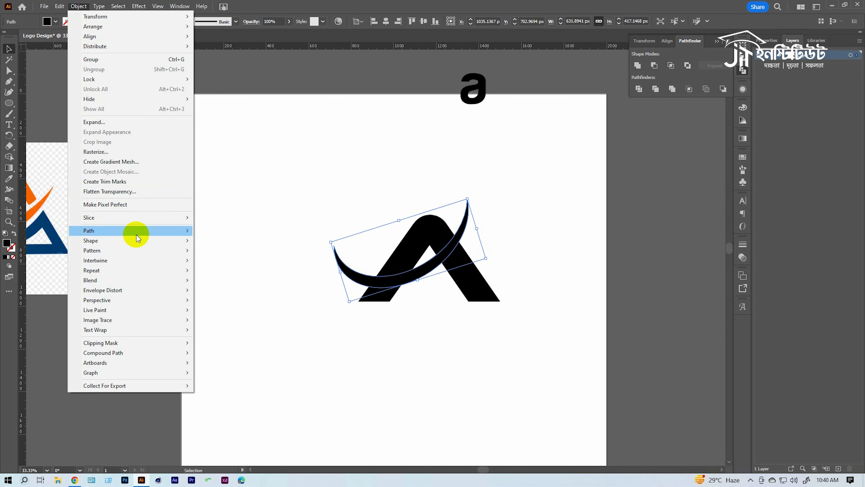
mouse_move(139, 230)
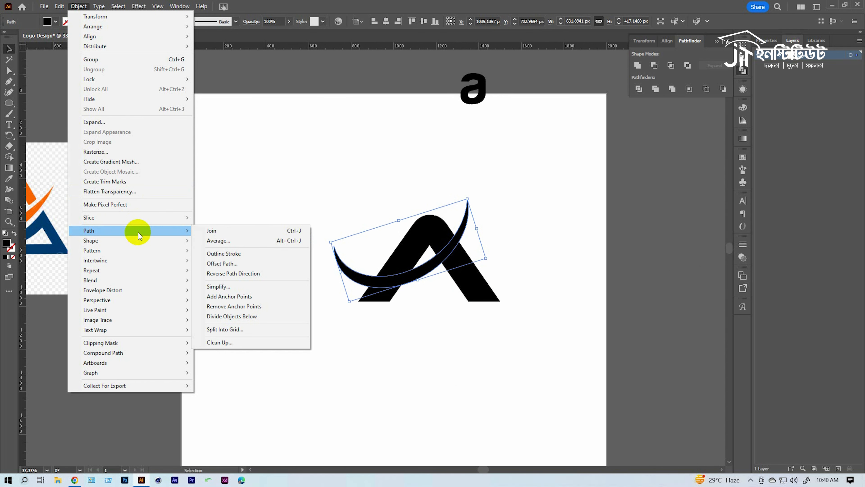
click(226, 268)
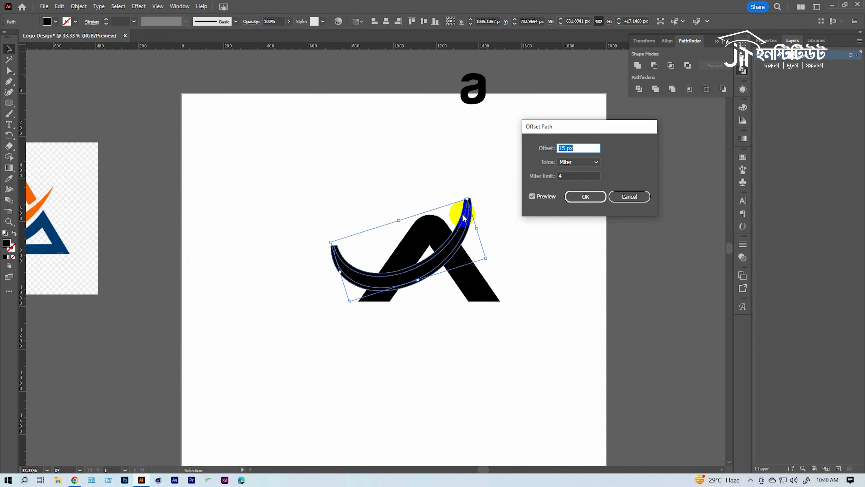
click(586, 196)
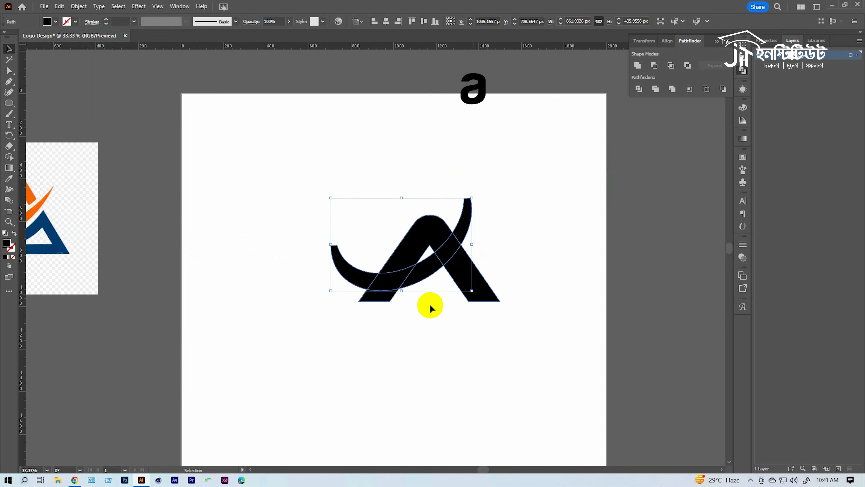
Try cutting the offset outline's left end and its overlap with the A's left leg using Shape Builder, and undo both cuts.
key(ctrl+equal)
click(396, 257)
click(383, 344)
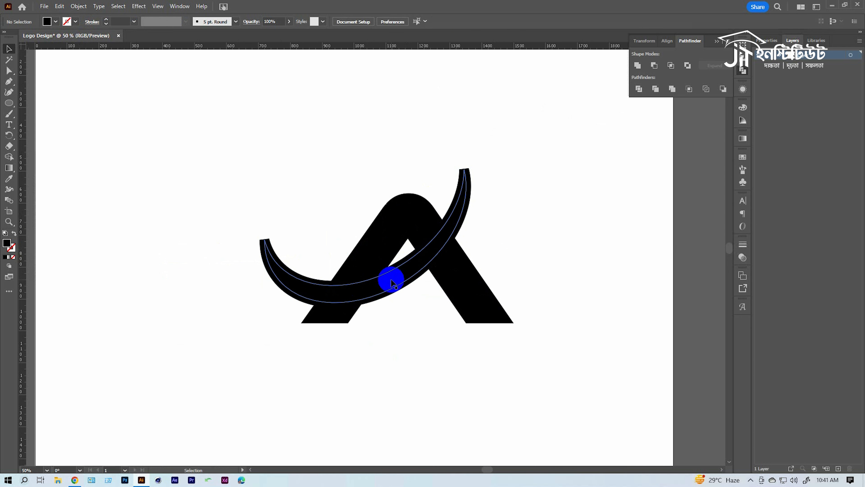
click(397, 292)
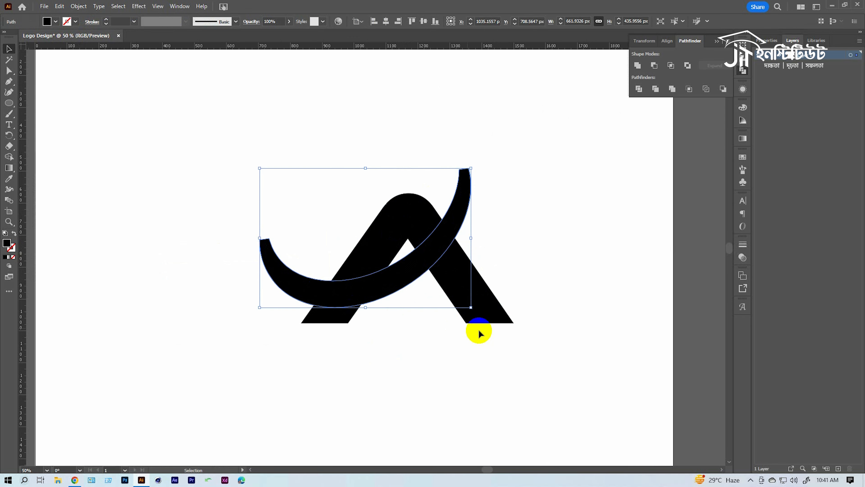
shift+click(497, 309)
scroll(454, 300, left, 5)
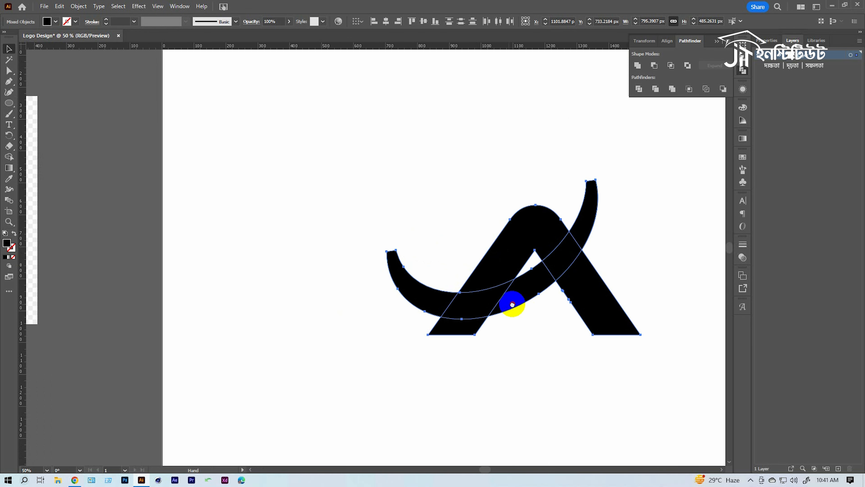
click(9, 157)
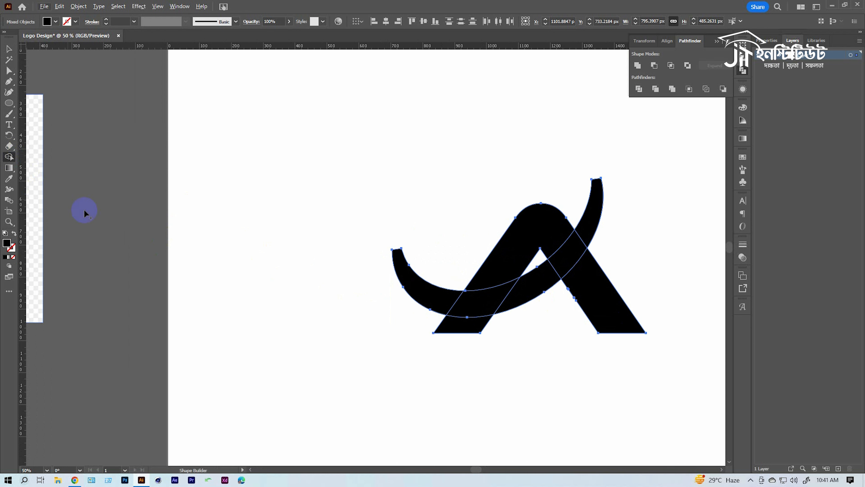
alt+click(433, 292)
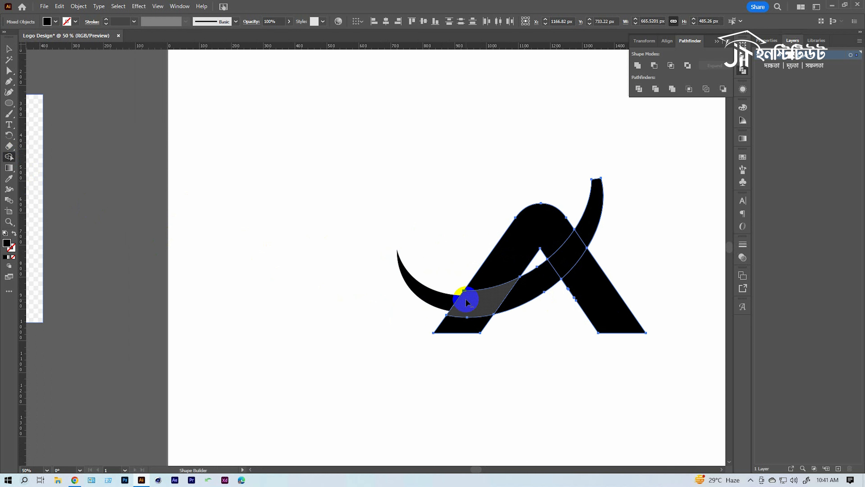
alt+click(467, 303)
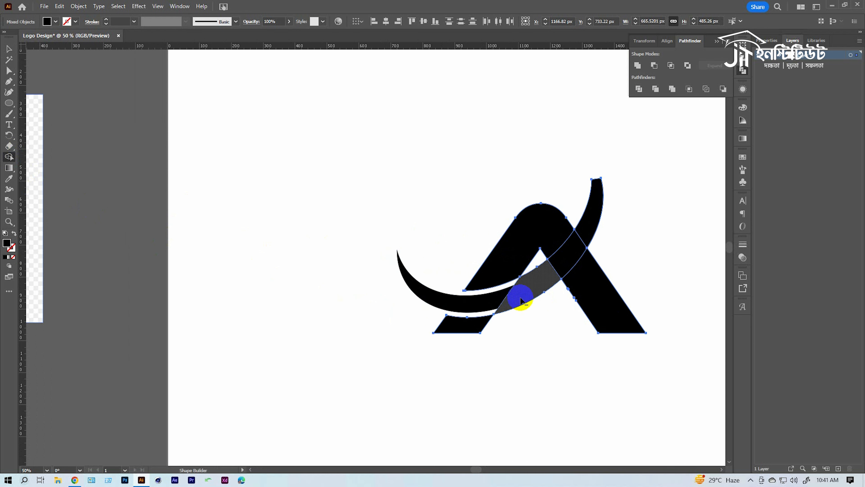
key(ctrl+z)
key(ctrl+z)
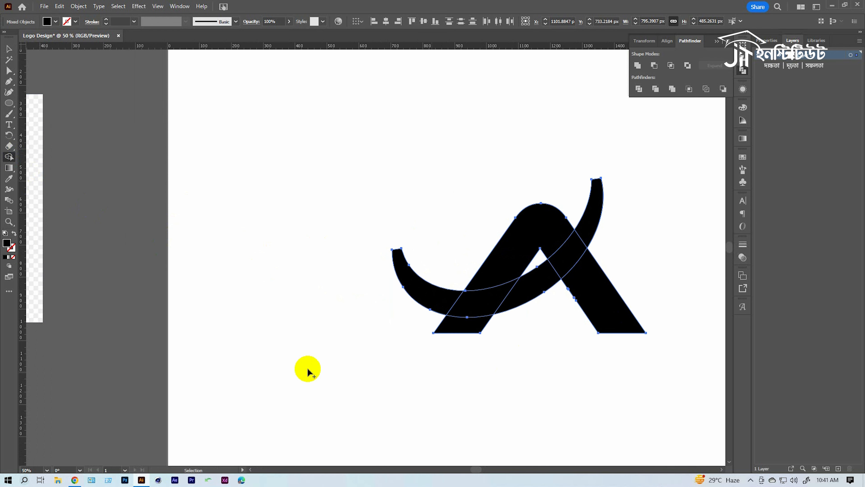
Launch keypress-osd.exe from the Windows search.
click(24, 480)
text(keypress)
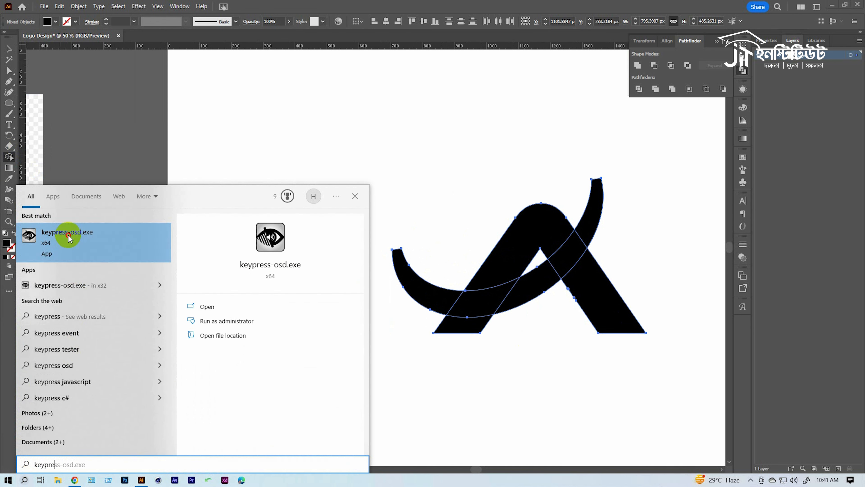
click(56, 235)
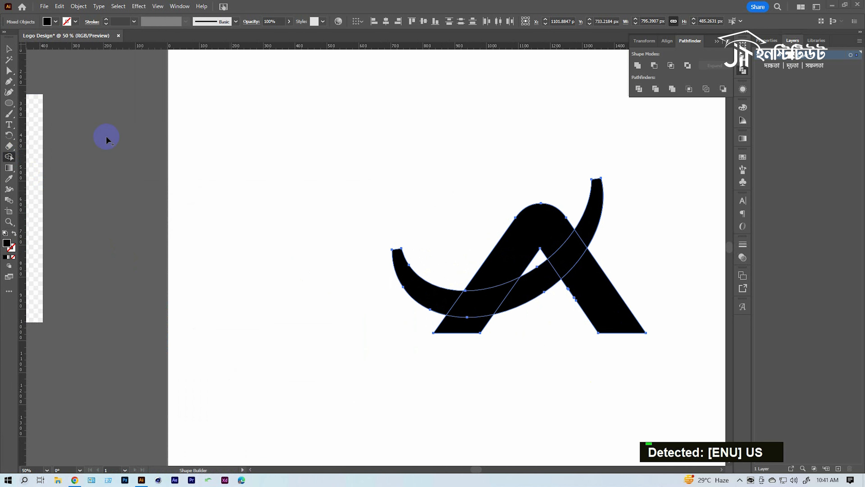
Select the A, crescent and offset outline, and remove the tail extending beyond the A's left leg with Shape Builder.
click(7, 47)
drag(356, 156, 688, 371)
key(space)
drag(595, 378, 523, 366)
ctrl+double_click(422, 279)
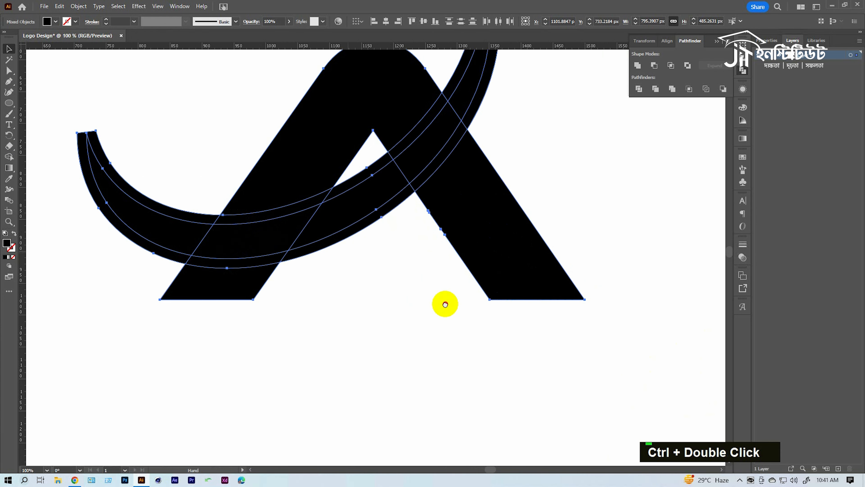
drag(508, 325, 406, 327)
click(9, 157)
drag(232, 240, 146, 357)
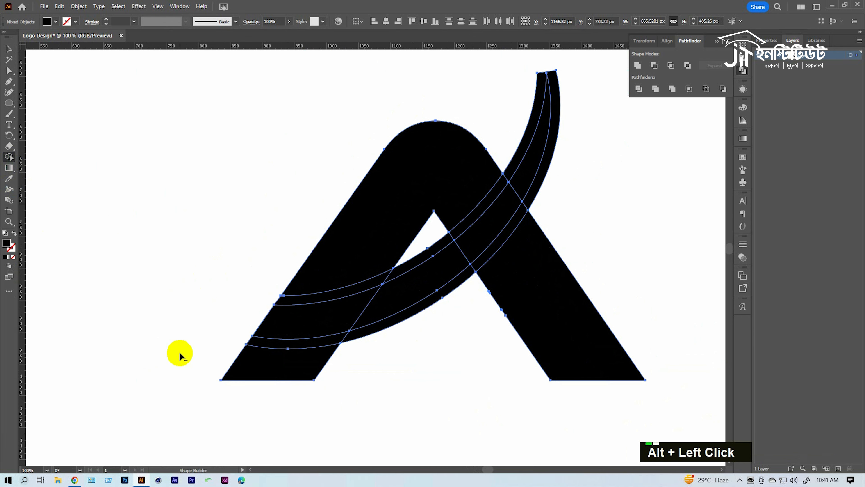
Try removing the offset strips above and below the crescent on the left leg and across the A's opening.
alt+click(323, 298)
alt+click(324, 341)
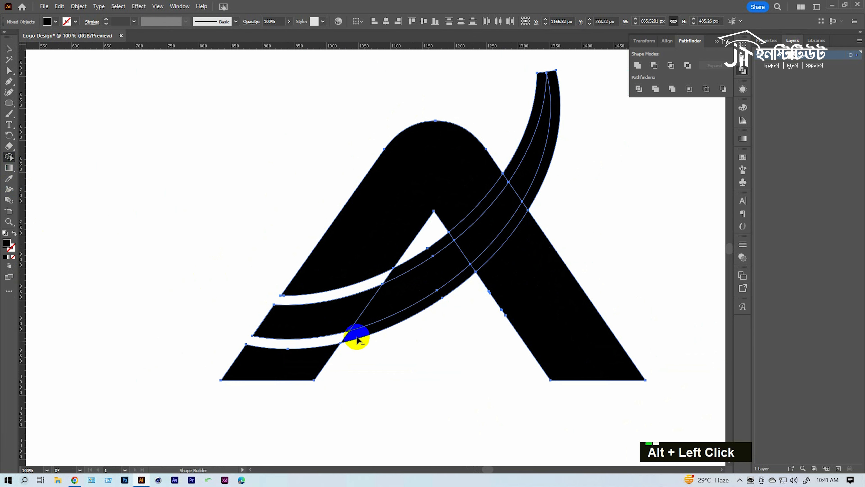
alt+click(370, 330)
alt+click(403, 267)
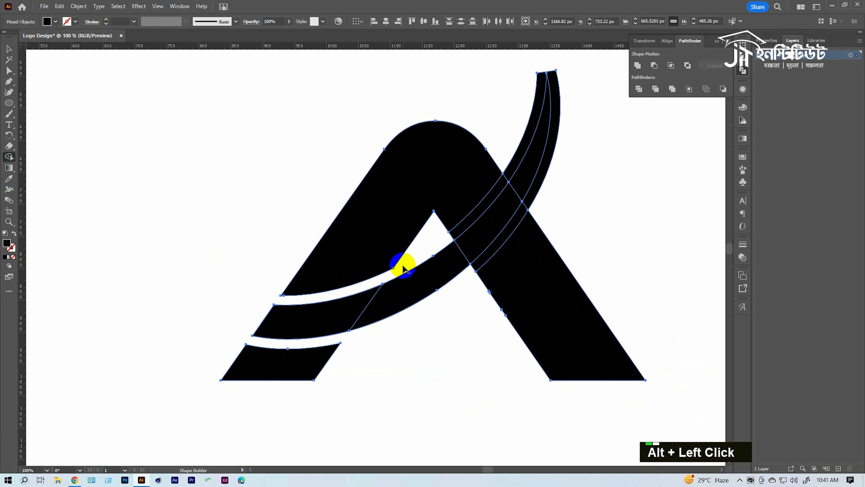
Undo the last removals of the offset strips along the left leg and opening.
ctrl+alt+click(345, 276)
ctrl+alt+click(345, 276)
ctrl+alt+click(345, 276)
ctrl+alt+click(345, 276)
drag(345, 276, 380, 303)
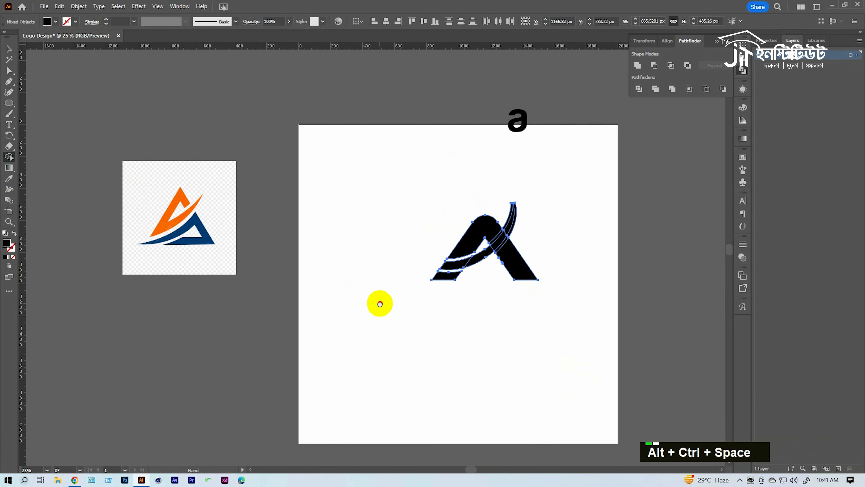
ctrl+click(523, 270)
ctrl+click(347, 266)
ctrl+click(348, 267)
key(ctrl+z)
key(ctrl+z)
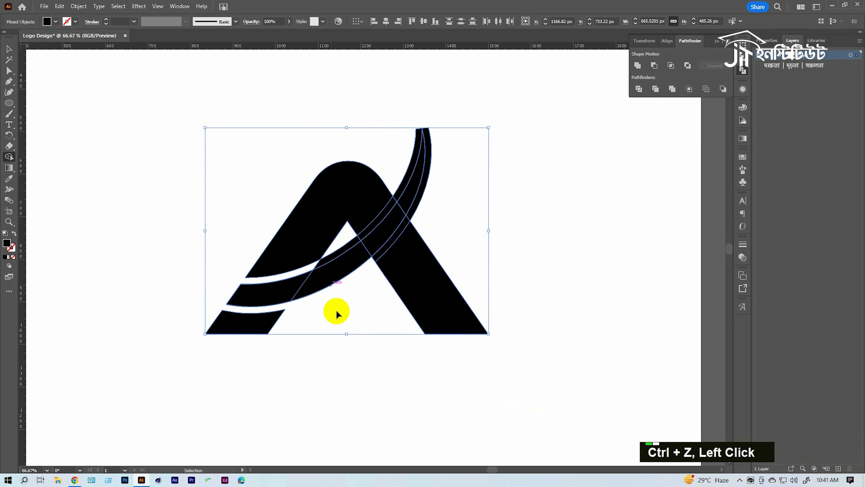
Remove the offset strips on both sides of the crescent across the A's opening, the right leg and the upper tip.
ctrl+click(348, 284)
ctrl+click(333, 275)
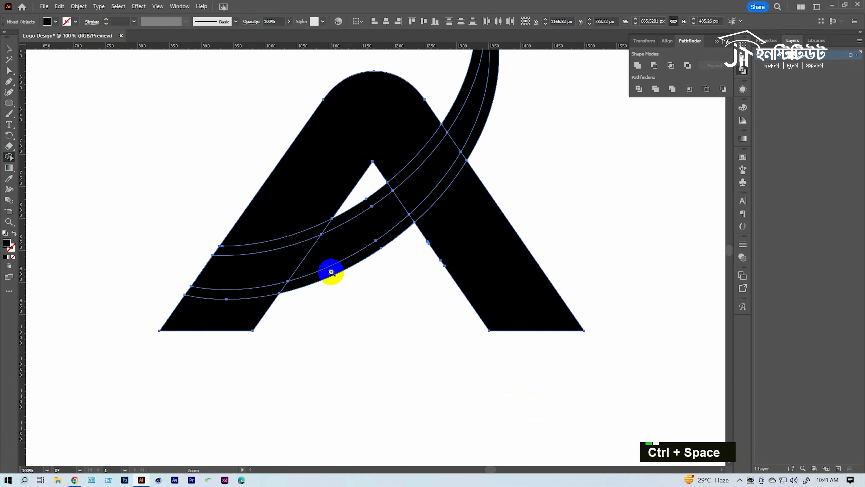
alt+click(405, 229)
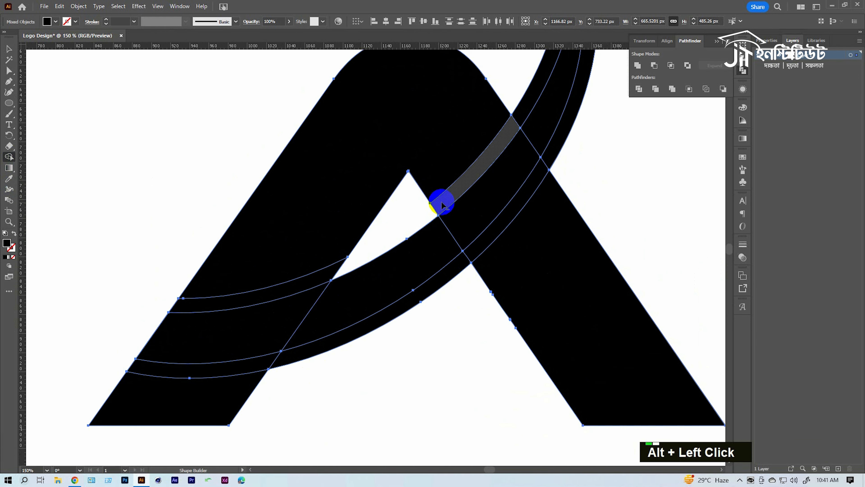
alt+click(447, 202)
alt+click(534, 102)
alt+click(531, 184)
alt+click(450, 271)
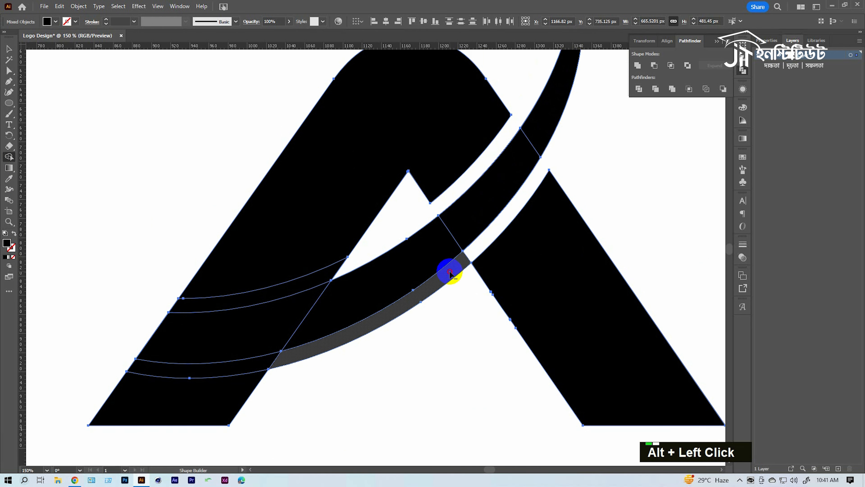
Remove the offset strip below the crescent on the left leg and the leg's foot beneath it.
ctrl+alt+click(348, 301)
drag(337, 337, 373, 296)
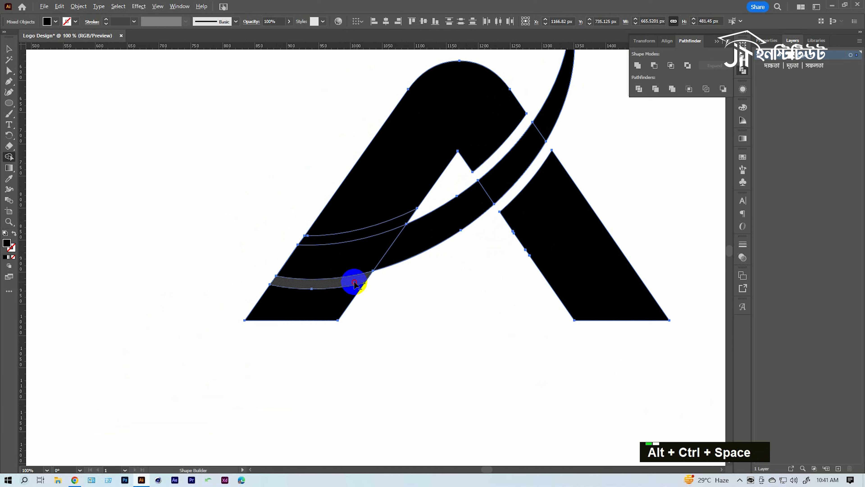
alt+click(332, 303)
ctrl+alt+double_click(431, 251)
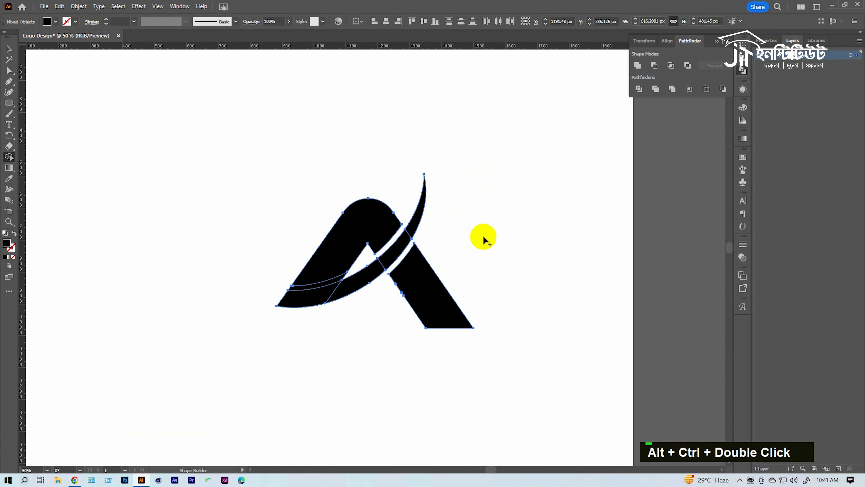
Try moving the selected left leg and crescent pieces away from the right leg, and undo the move.
key(v)
click(318, 199)
drag(272, 123, 408, 340)
click(500, 309)
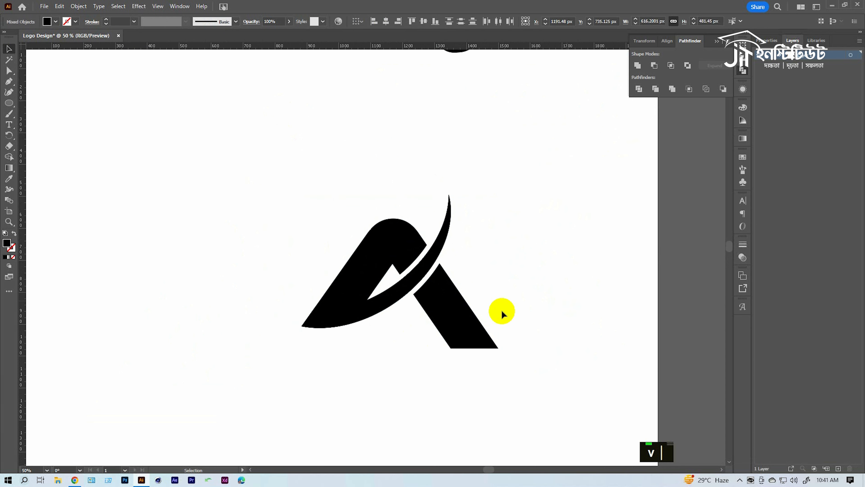
double_click(448, 318)
right_click(447, 320)
click(481, 240)
drag(253, 136, 409, 340)
drag(398, 243, 344, 203)
key(ctrl+z)
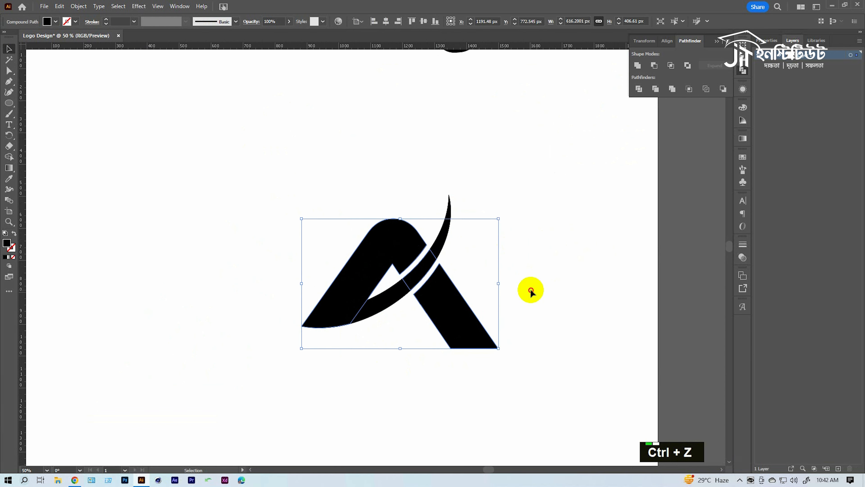
Release the A's compound path into separate pieces.
right_click(447, 306)
click(493, 220)
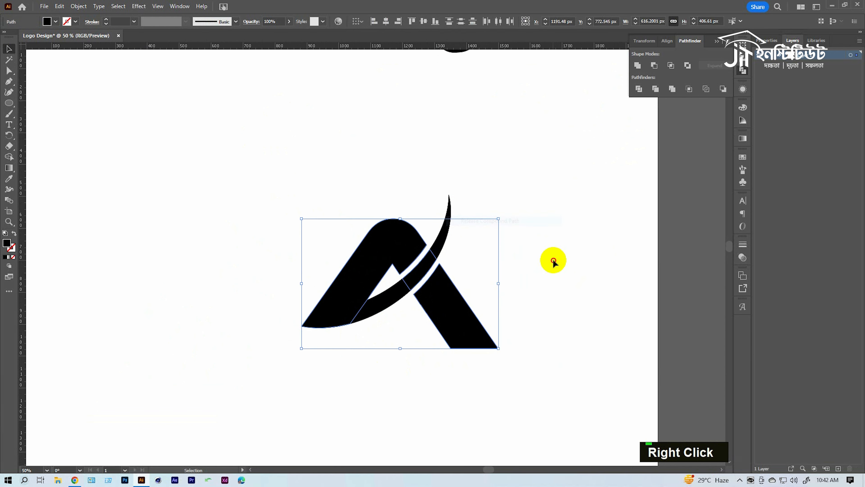
double_click(448, 305)
click(439, 250)
click(391, 236)
Unite the left leg and crescent pieces into one shape, leaving the right leg separate.
drag(270, 135, 405, 358)
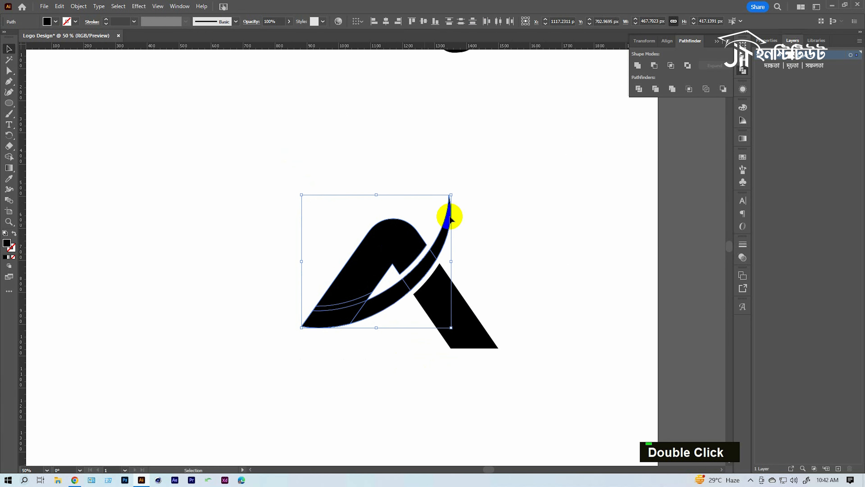
click(638, 67)
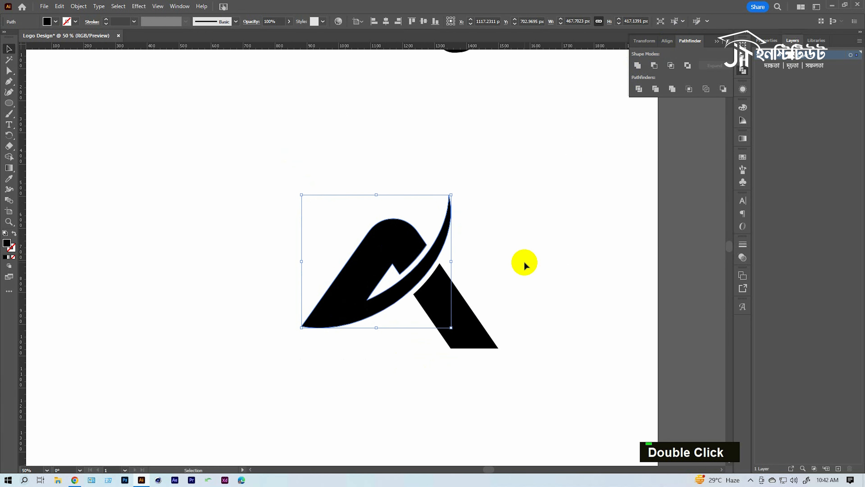
click(545, 283)
ctrl+alt+double_click(355, 274)
drag(372, 279, 420, 304)
click(483, 287)
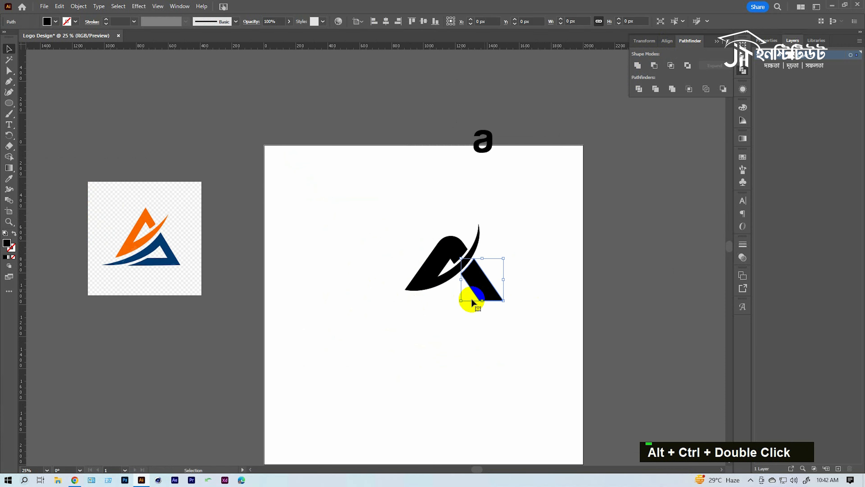
click(437, 314)
Draw a curve with the Pen tool from the right leg's upper corner down to a point below the A's lower-left tip.
ctrl+click(416, 297)
drag(368, 283, 517, 321)
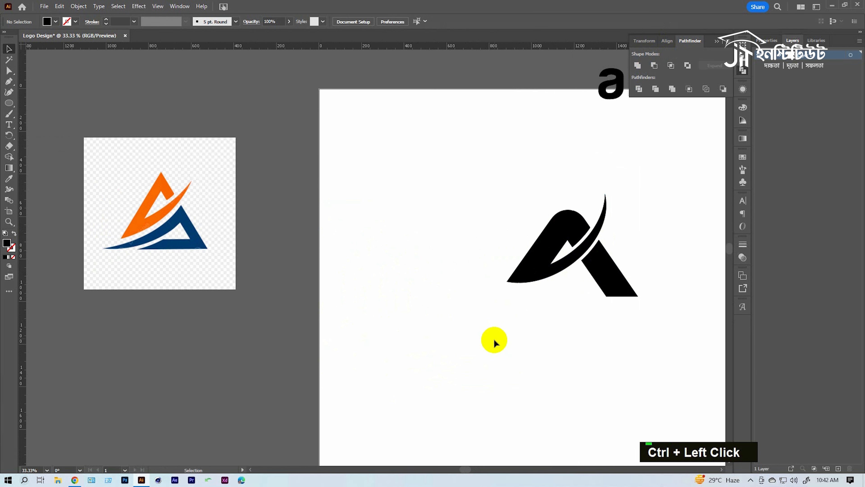
key(p)
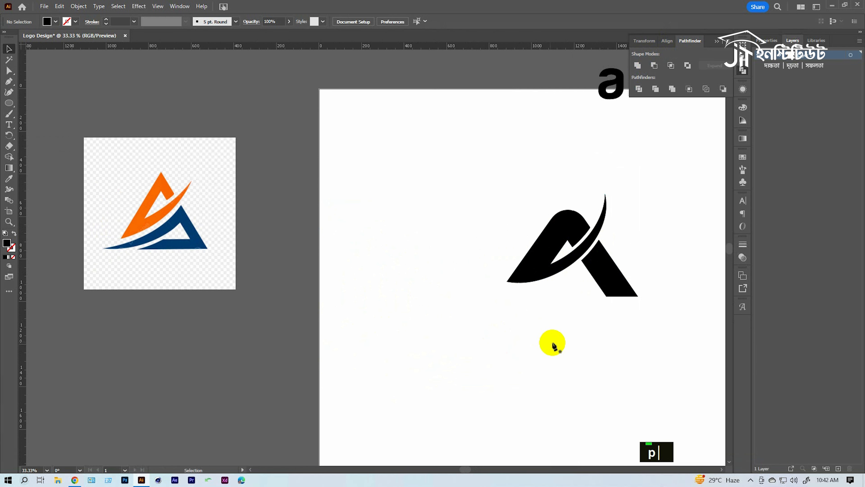
click(600, 241)
drag(493, 306, 405, 328)
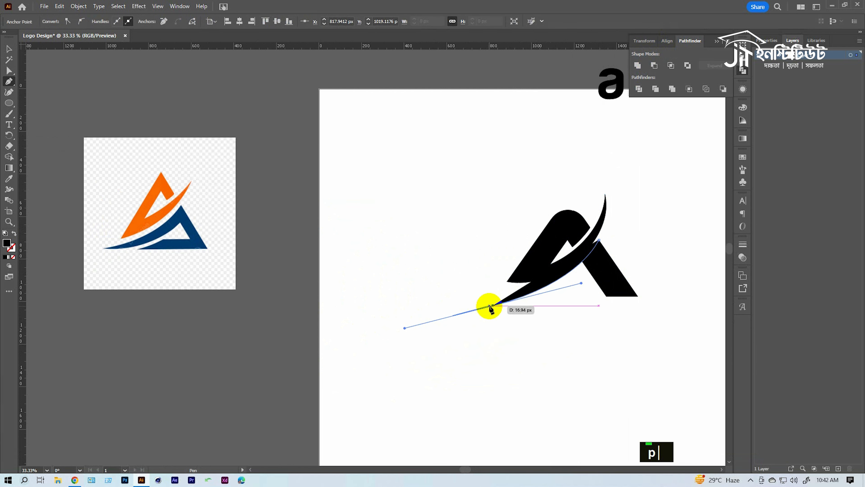
drag(493, 305, 542, 380)
key(v)
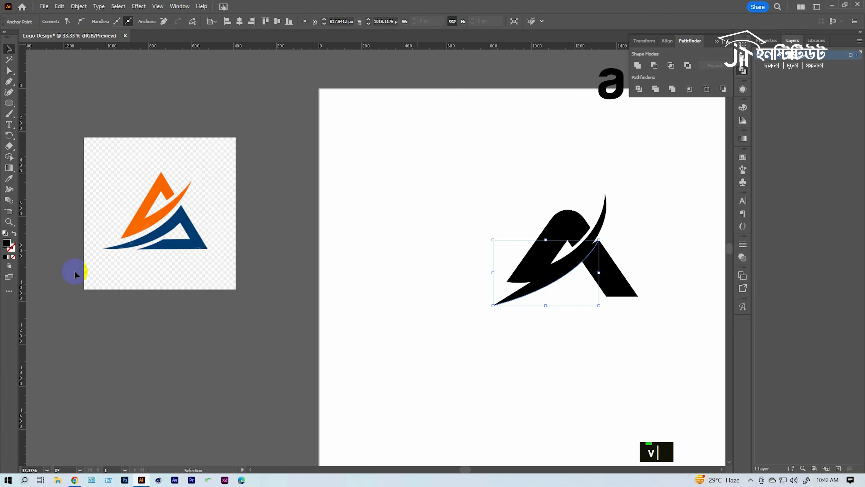
Swap the new curve's fill and stroke, and adjust the handle at its lower-left end to deepen the bend.
click(15, 234)
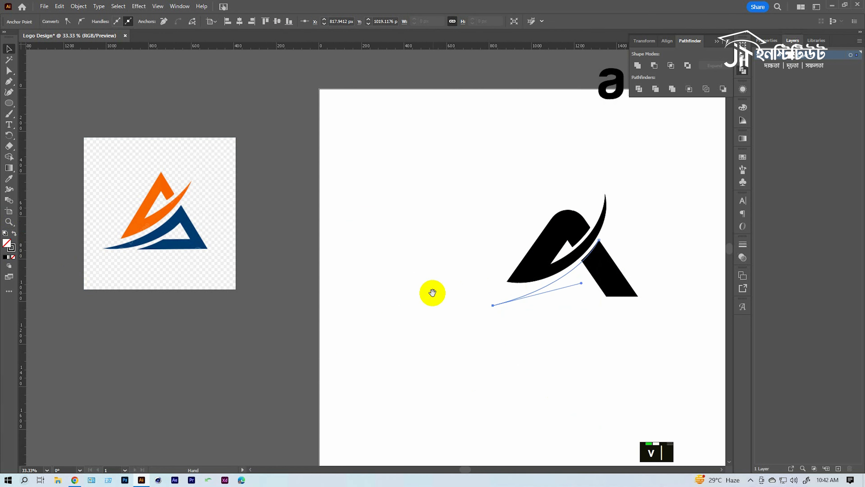
ctrl+click(473, 284)
ctrl+click(440, 265)
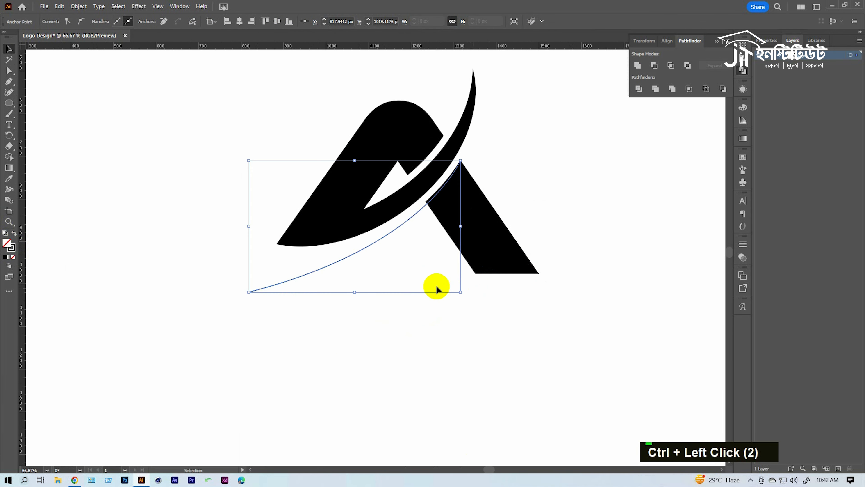
key(a)
mouse_move(425, 246)
mouse_down()
mouse_move(448, 242)
mouse_move(434, 257)
mouse_up()
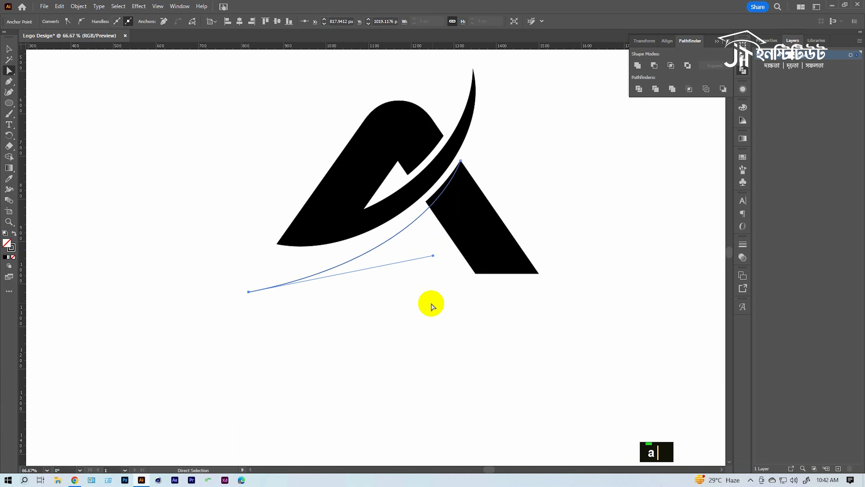
click(412, 298)
key(v)
click(360, 259)
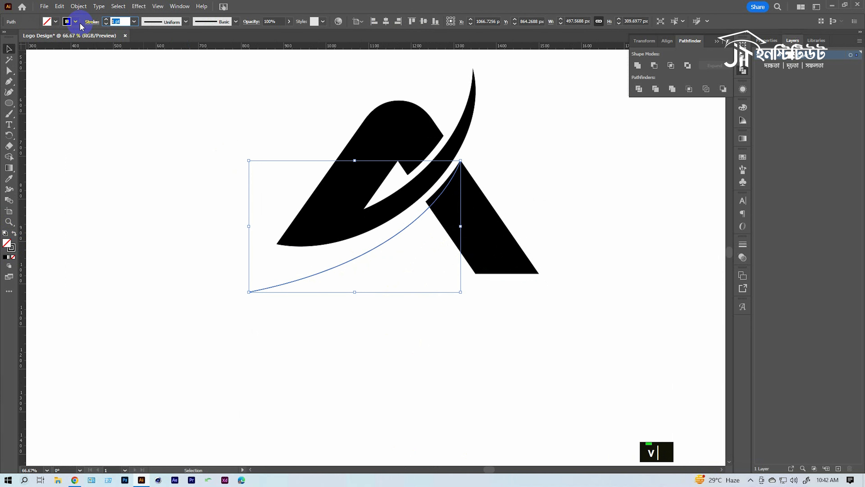
Give the curve a 30 pt stroke with the triangular width profile that tapers towards its lower-left end.
text(30)
key(Return)
click(209, 23)
click(164, 22)
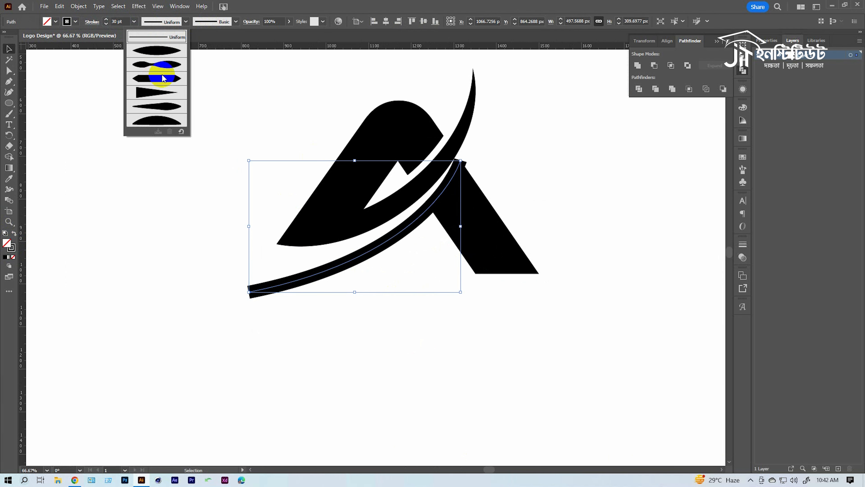
click(159, 91)
click(425, 350)
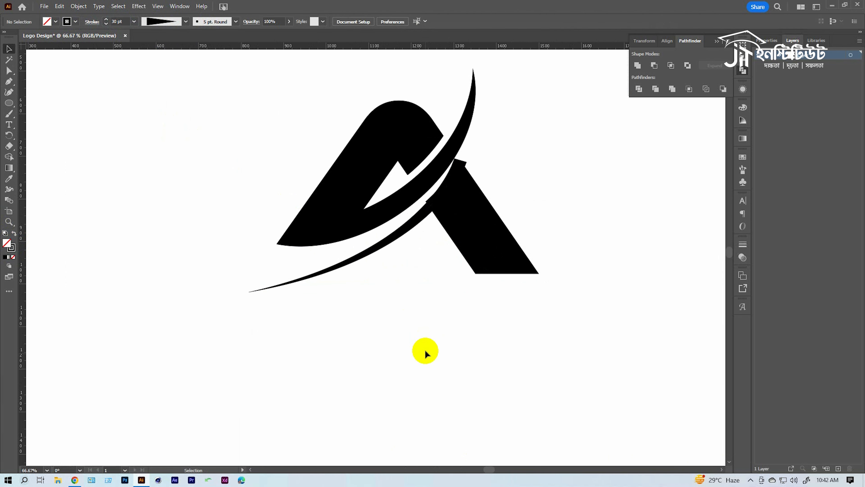
Move the tapered curve about 30 px right and 6 px up over the right leg, and set its stroke to 50 pt.
ctrl+click(401, 262)
click(475, 282)
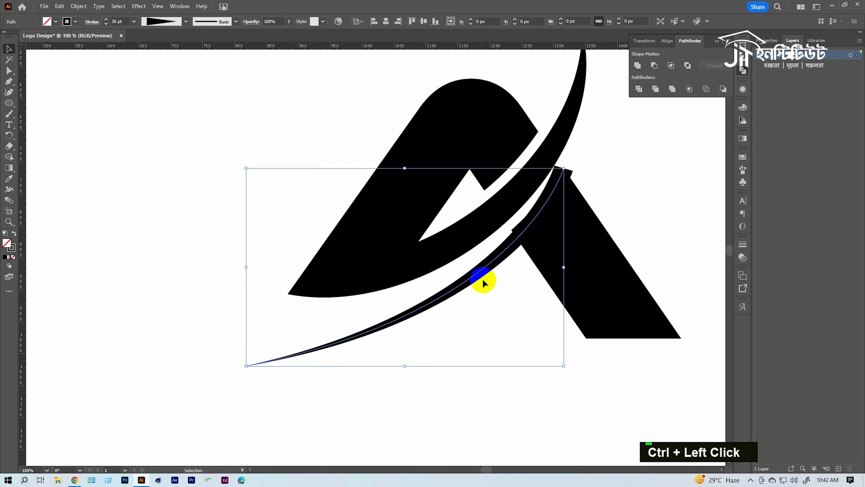
drag(539, 201, 557, 209)
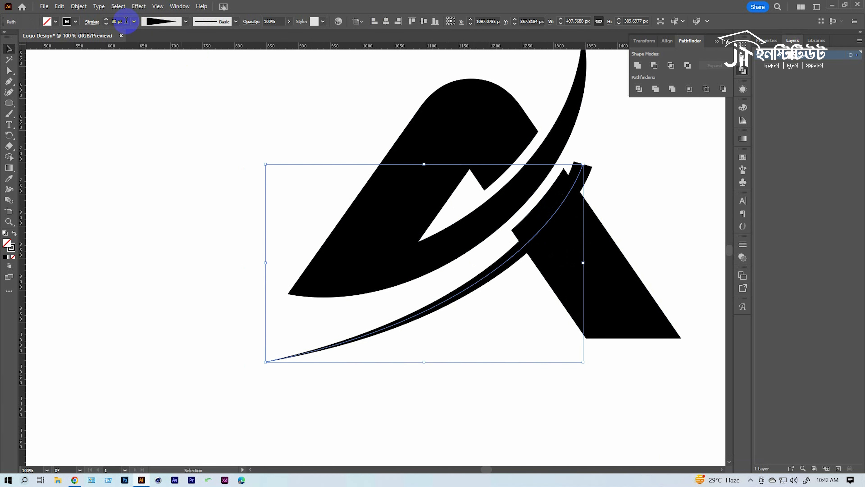
text(50)
key(Return)
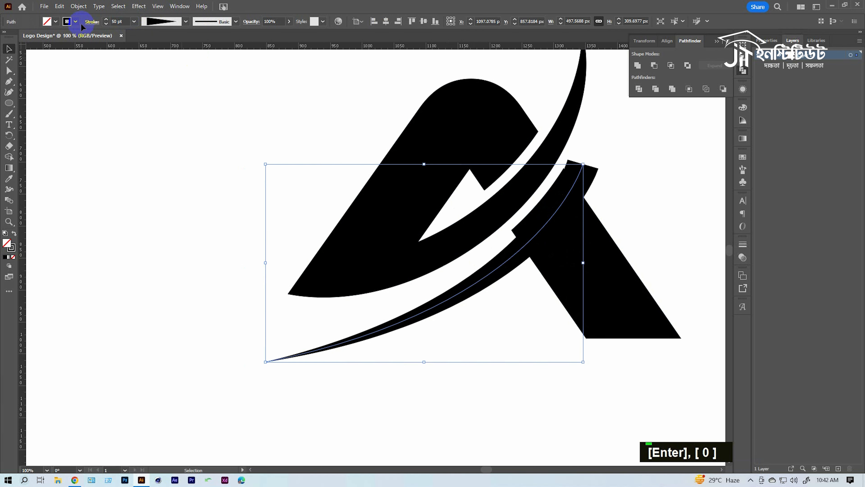
Move the swoosh's lower-left anchor up and right to the level of the right leg's base, and adjust its handle for a smoother curve.
click(283, 378)
key(a)
drag(220, 334, 307, 390)
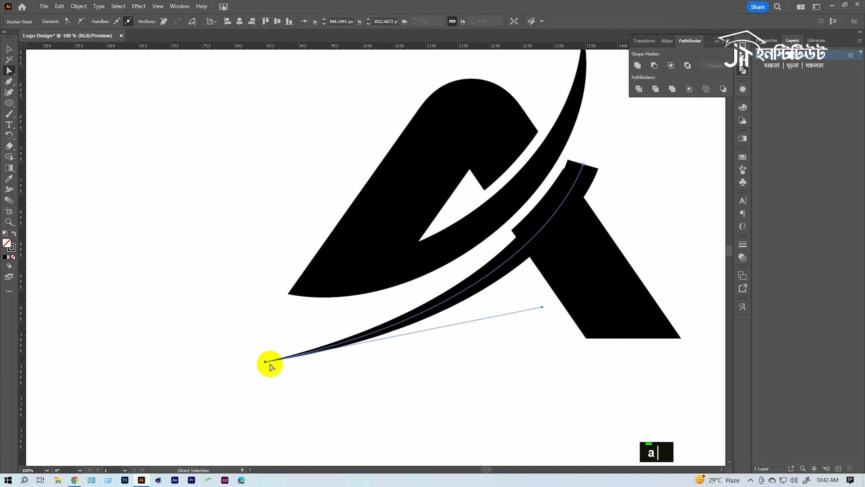
drag(265, 362, 280, 337)
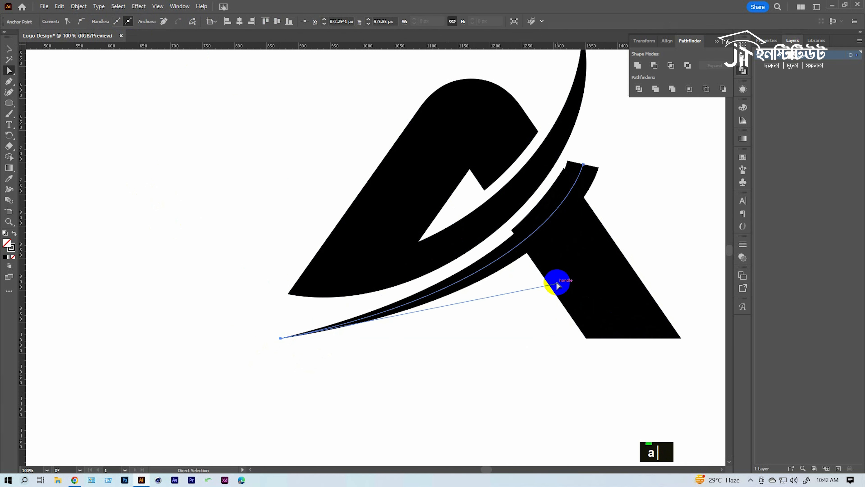
drag(558, 287, 566, 308)
double_click(515, 370)
key(v)
click(442, 304)
click(82, 8)
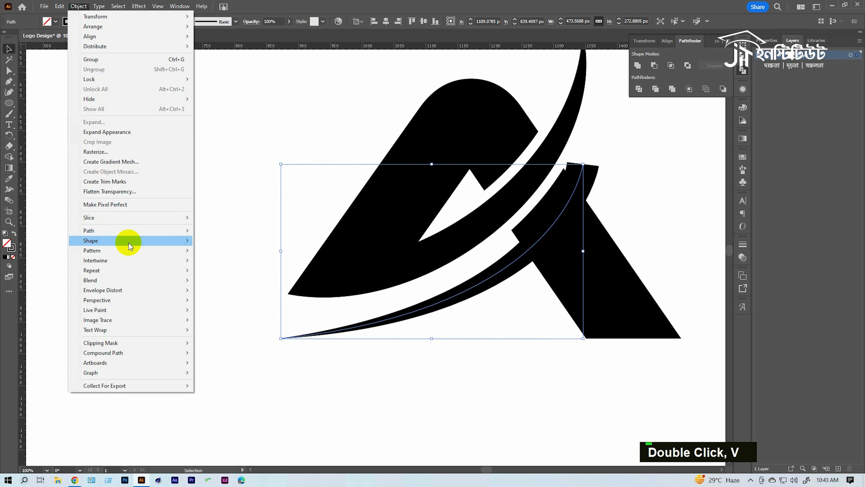
mouse_move(129, 231)
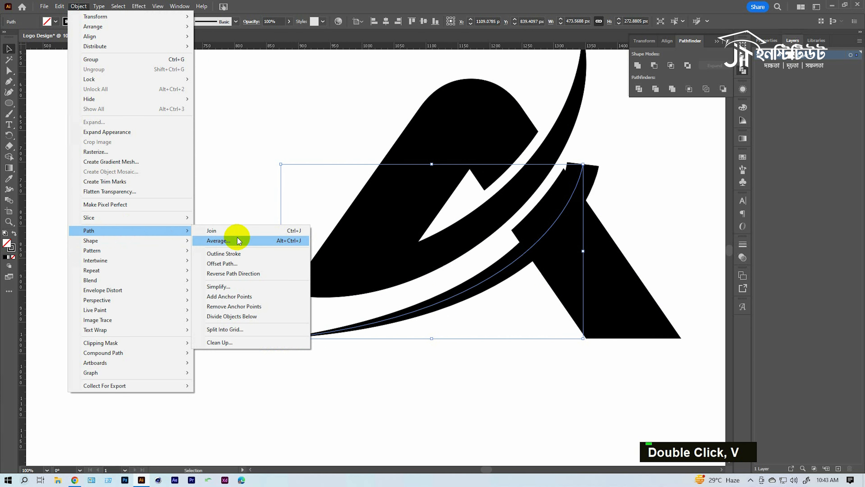
click(227, 266)
click(628, 197)
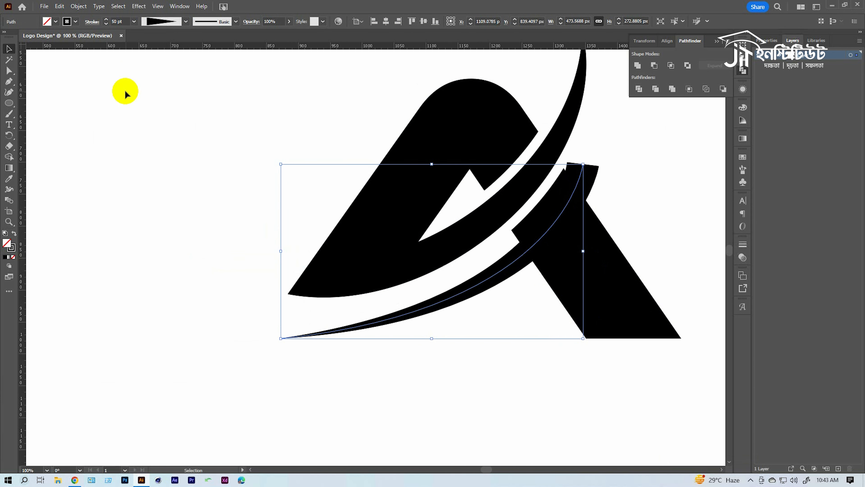
Outline the swoosh's stroke to convert it into a filled shape.
click(88, 7)
mouse_move(116, 230)
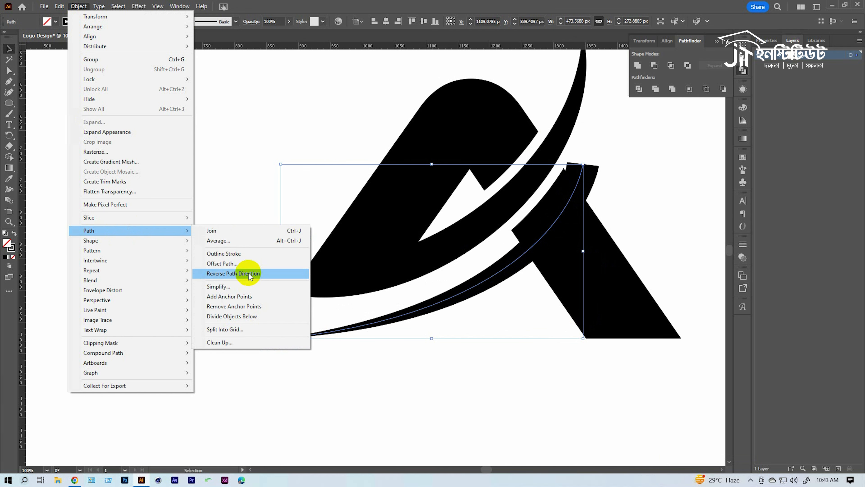
click(226, 254)
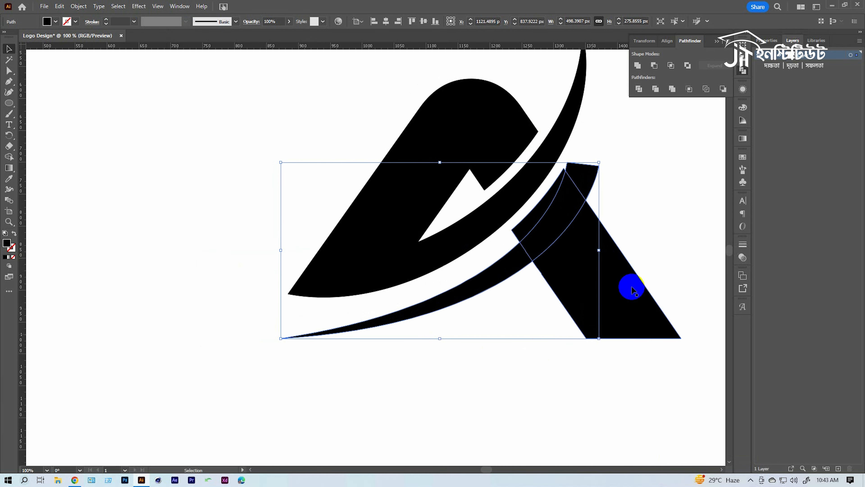
Use Shape Builder on the swoosh and right leg to remove the overhanging upper end and the leg sliver above the swoosh.
shift+click(583, 250)
ctrl+click(491, 264)
drag(545, 238, 531, 281)
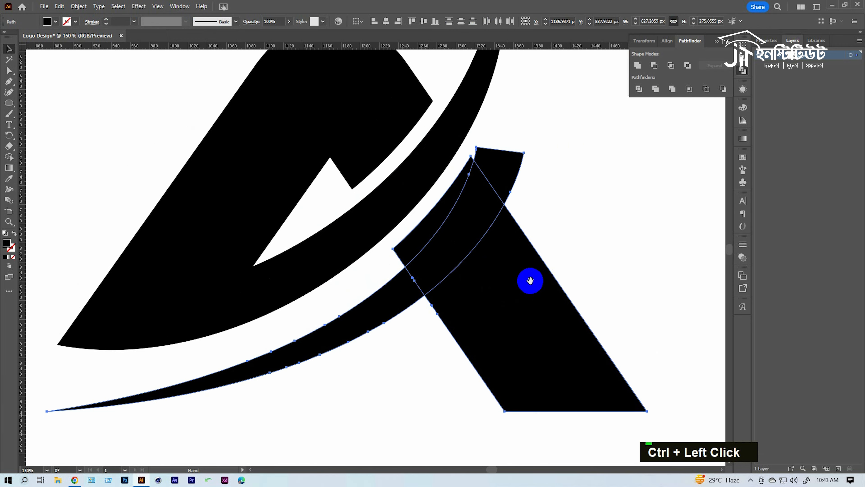
key(shift+m)
alt+click(506, 173)
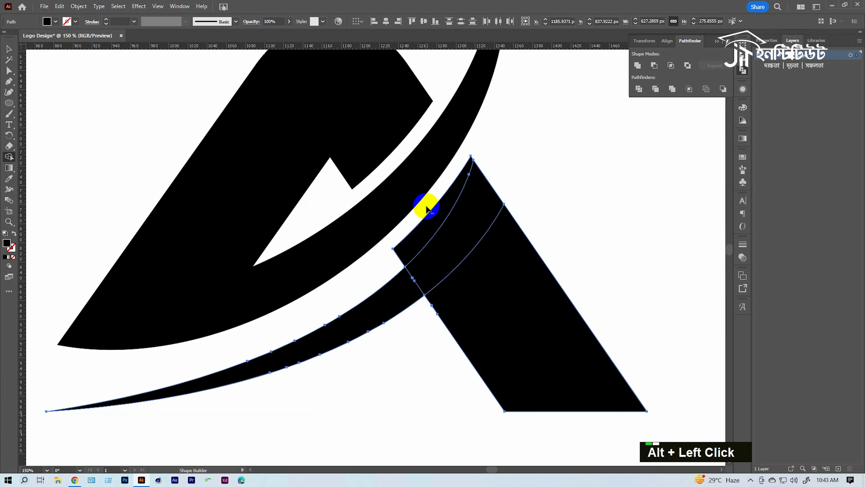
alt+click(433, 215)
key(v)
click(580, 155)
Compare the black A mark with the orange and blue reference logo.
ctrl+alt+click(428, 244)
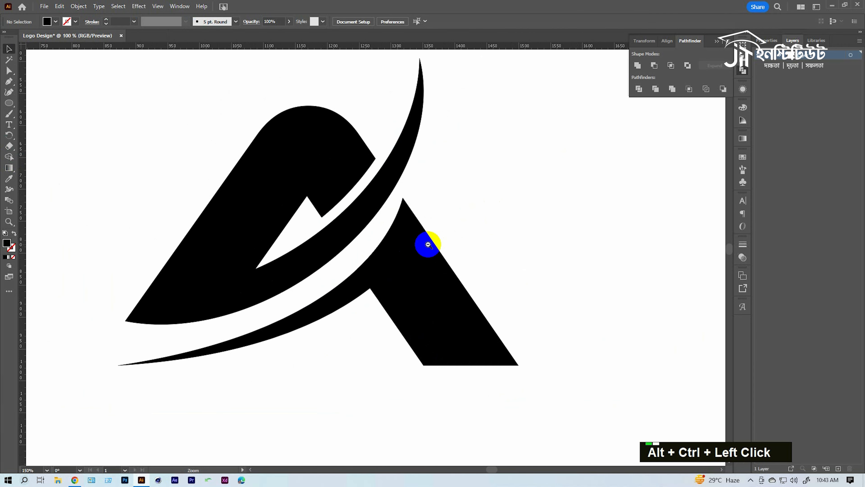
ctrl+alt+click(428, 245)
ctrl+alt+click(380, 252)
ctrl+alt+click(381, 252)
drag(325, 270, 495, 279)
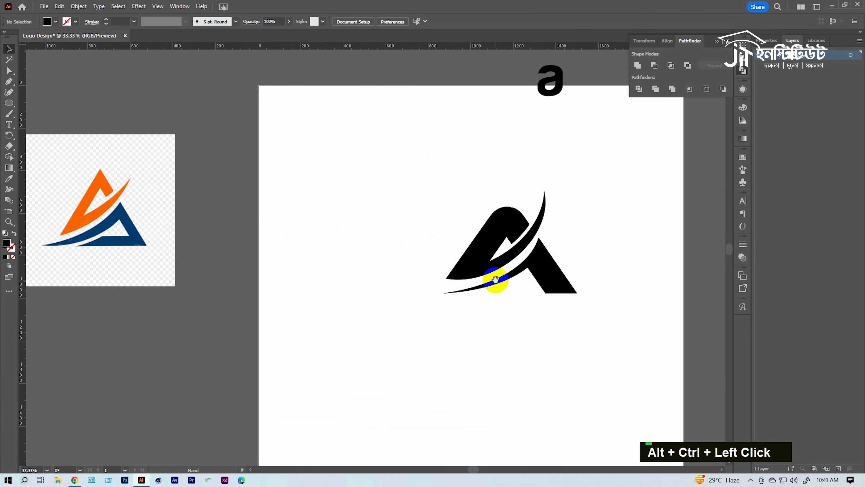
ctrl+click(535, 294)
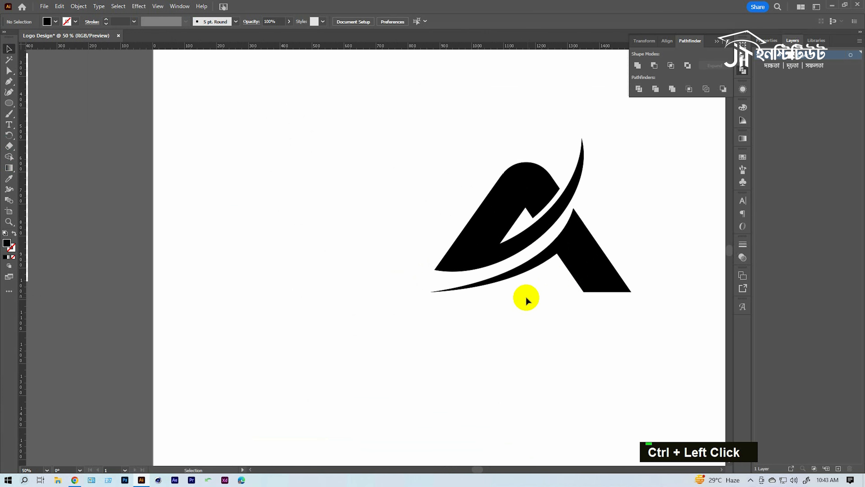
drag(475, 327, 453, 338)
ctrl+alt+click(500, 294)
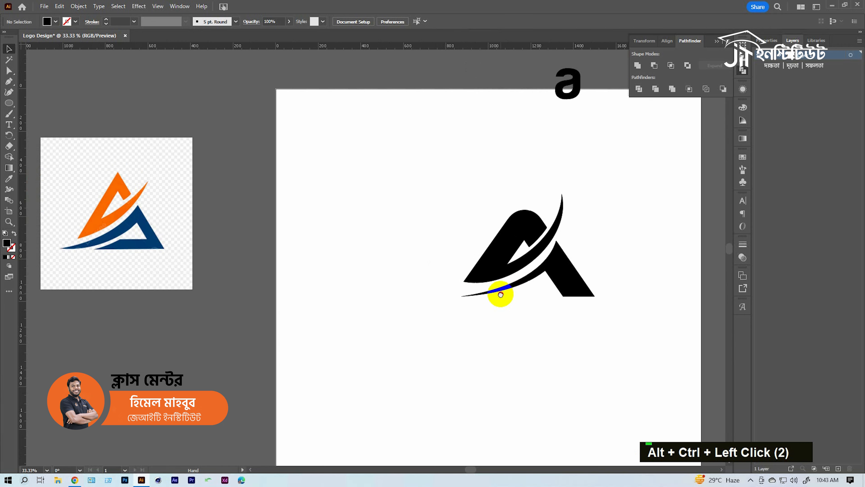
ctrl+click(492, 286)
key(v)
drag(498, 208, 450, 231)
ctrl+click(433, 247)
drag(429, 277, 437, 263)
Rotate the right leg and lower swoosh together by about 1.3° counterclockwise.
click(514, 196)
click(477, 248)
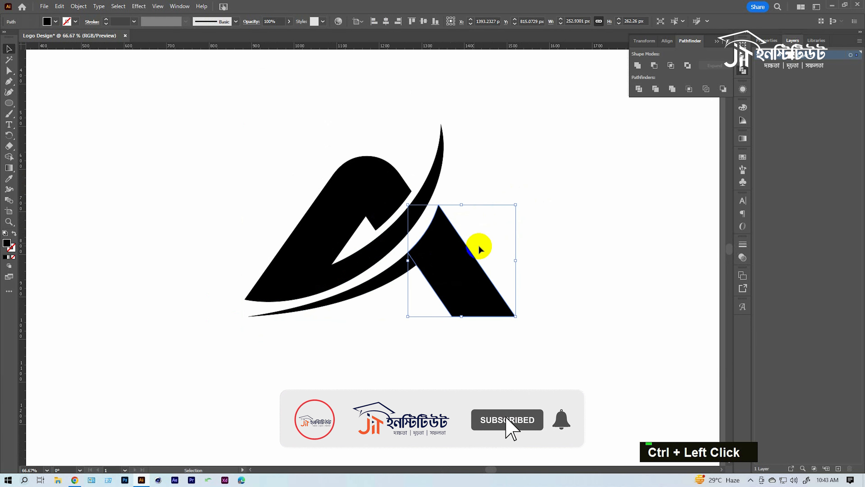
shift+click(437, 249)
drag(519, 203, 518, 201)
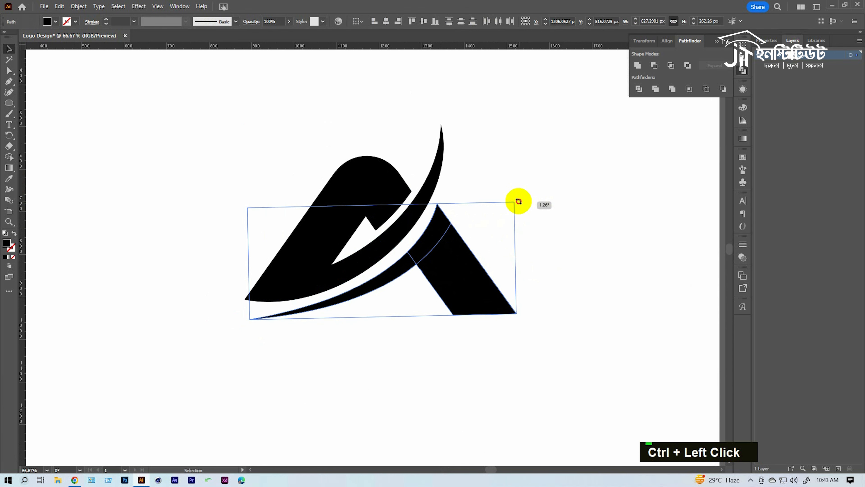
click(552, 197)
Unite the right leg and the lower swoosh into one shape.
drag(482, 242, 430, 282)
click(638, 66)
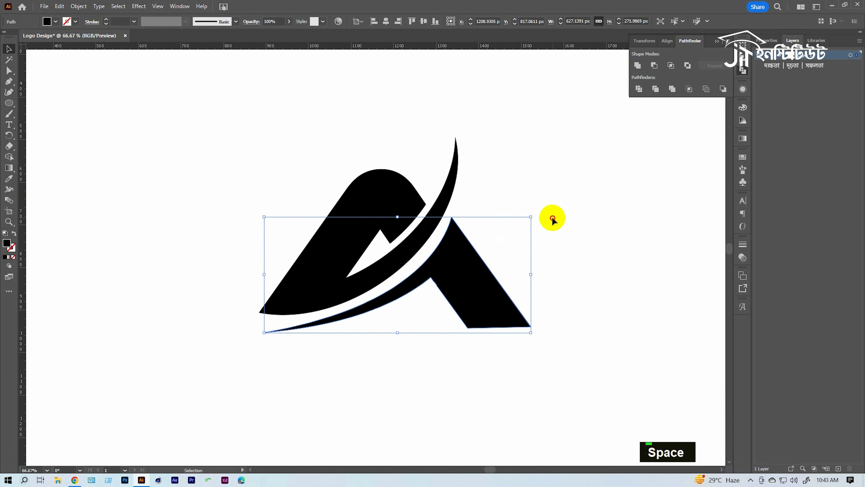
click(552, 218)
ctrl+alt+click(394, 242)
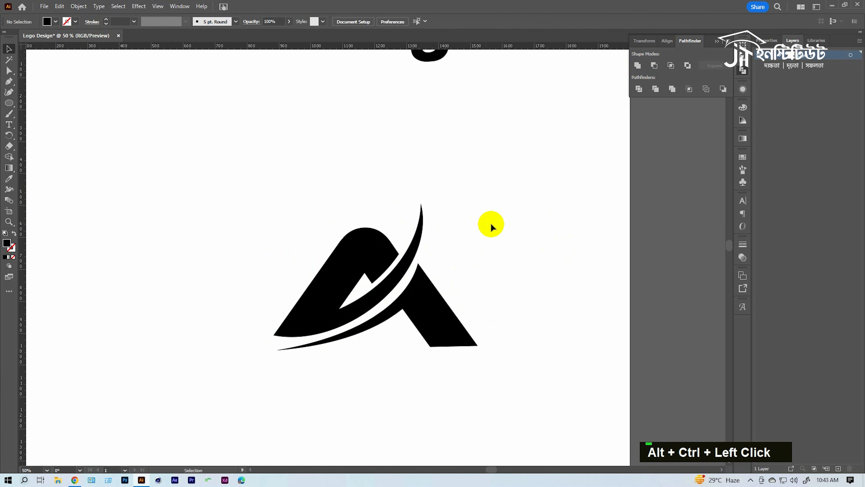
Create a three-sided polygon with a 50 px radius above the A.
right_click(9, 103)
click(51, 126)
double_click(259, 170)
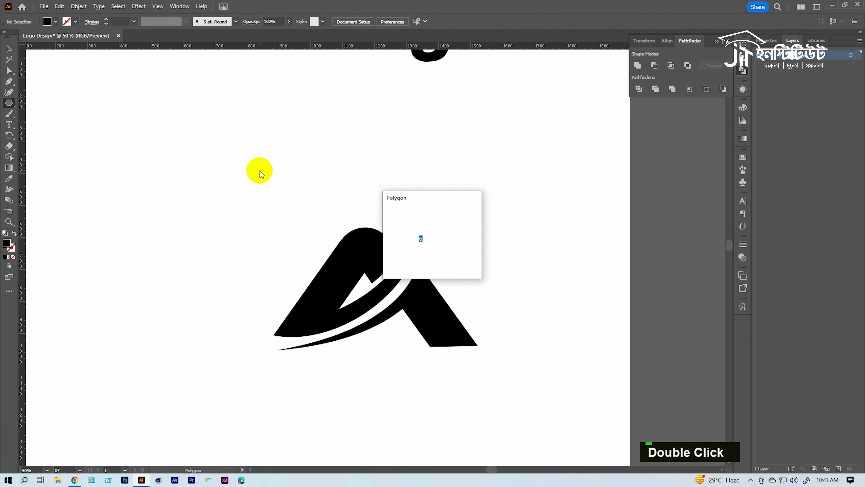
text(3)
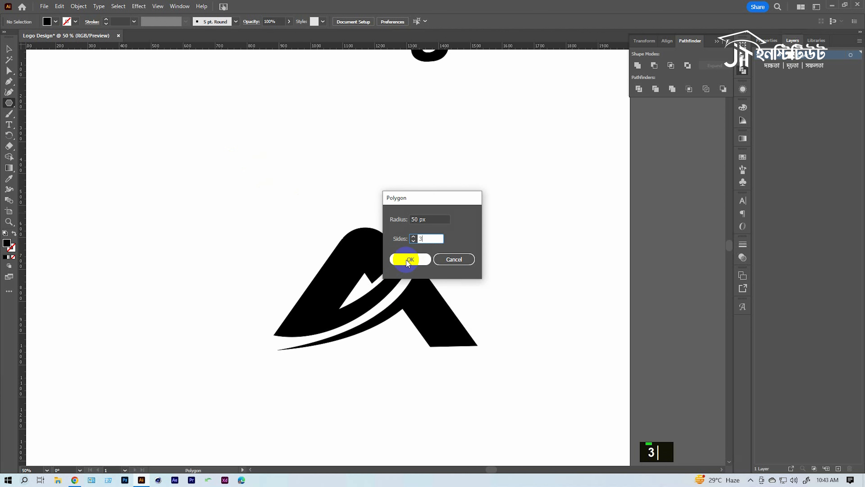
click(410, 260)
Enlarge the triangle and place it over the left leg's rounded peak, fitting its sides to the leg's slanted edges.
key(v)
mouse_move(276, 155)
mouse_down()
mouse_move(253, 197)
mouse_move(233, 197)
mouse_move(286, 147)
mouse_up()
double_click(272, 178)
drag(263, 175, 369, 245)
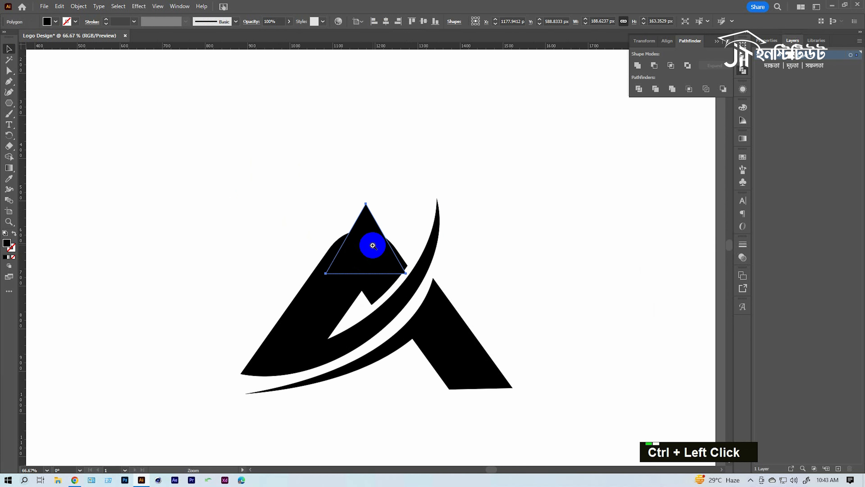
ctrl+click(365, 226)
drag(421, 226, 430, 226)
drag(359, 252, 353, 247)
drag(422, 222, 429, 222)
click(320, 138)
Select the triangle with the left leg and remove the triangle corner protruding into the gap beside the crescent with Shape Builder.
drag(292, 148, 392, 301)
ctrl+click(390, 276)
drag(388, 255, 392, 282)
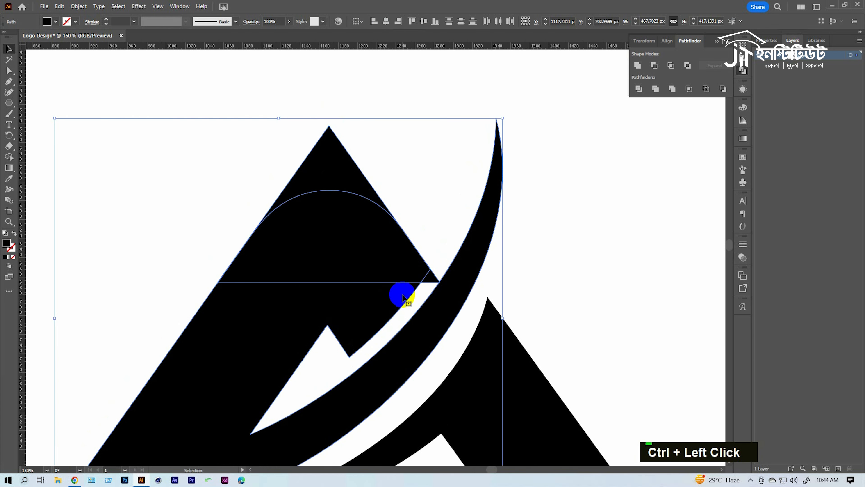
click(9, 159)
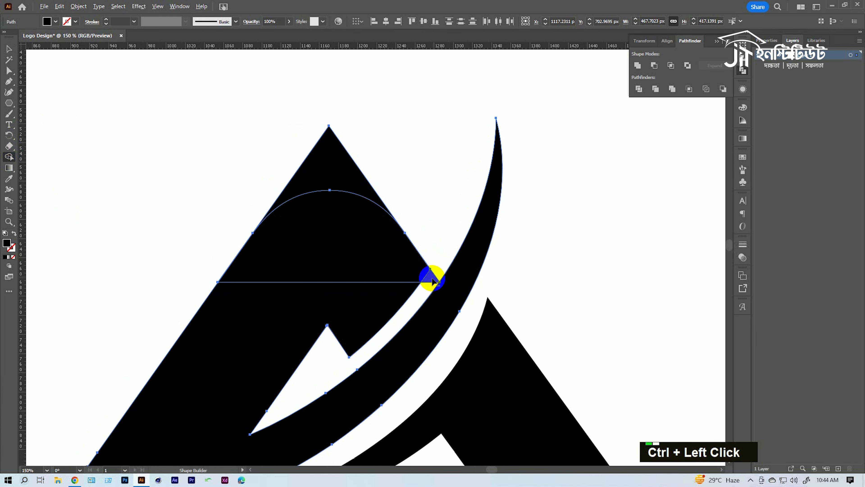
alt+click(431, 277)
key(v)
click(396, 183)
Isolate the united right leg and swoosh, and move it about 18 px left and 11 px down to widen the gap below the crescent.
ctrl+alt+click(344, 220)
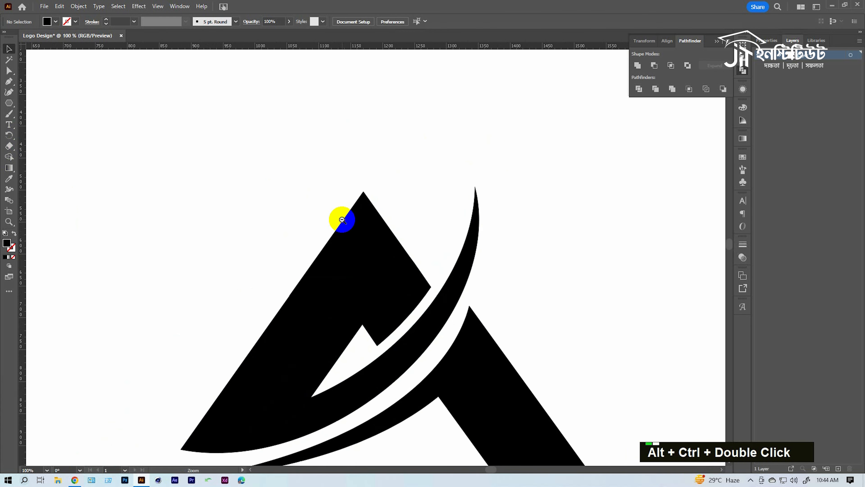
ctrl+alt+click(346, 223)
ctrl+alt+click(370, 269)
drag(415, 302, 332, 250)
ctrl+click(334, 250)
ctrl+click(338, 252)
drag(406, 287, 364, 246)
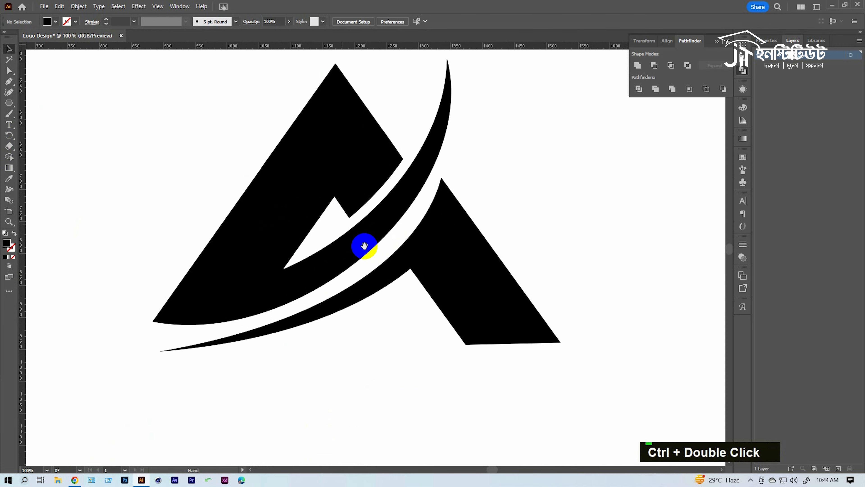
key(v)
double_click(456, 247)
drag(456, 248, 444, 255)
double_click(439, 253)
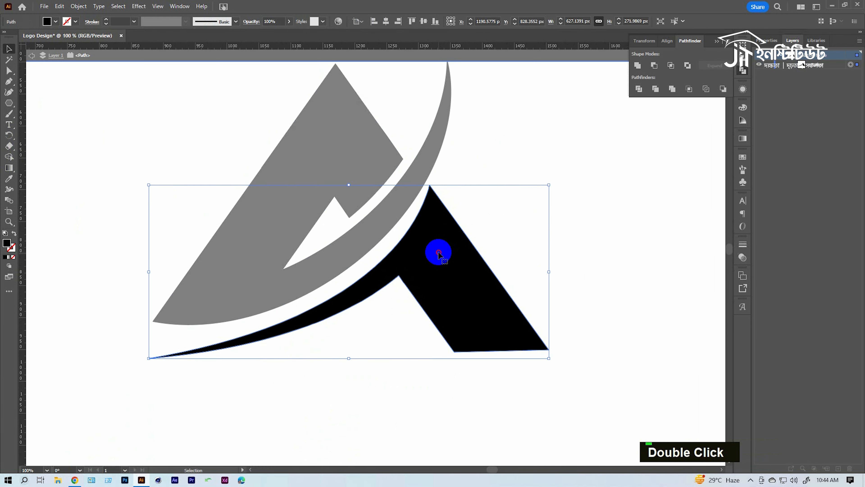
click(576, 154)
double_click(536, 193)
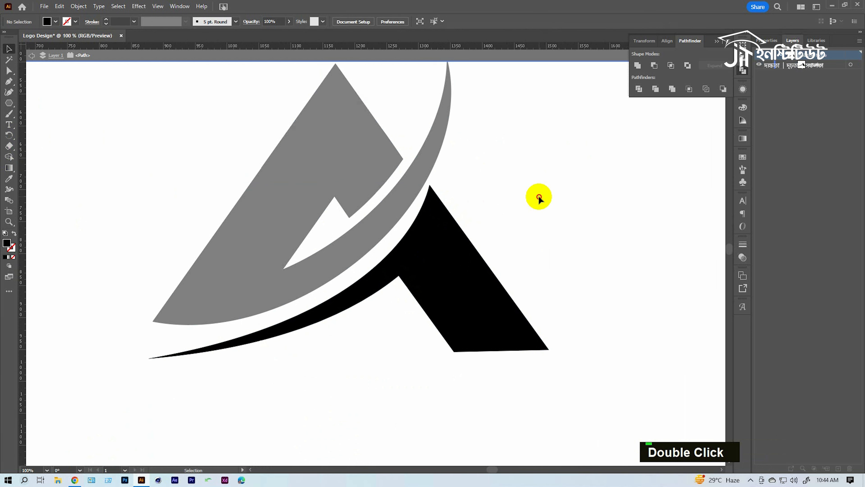
Nudge the right leg with its swoosh one increment down and one increment left.
click(442, 198)
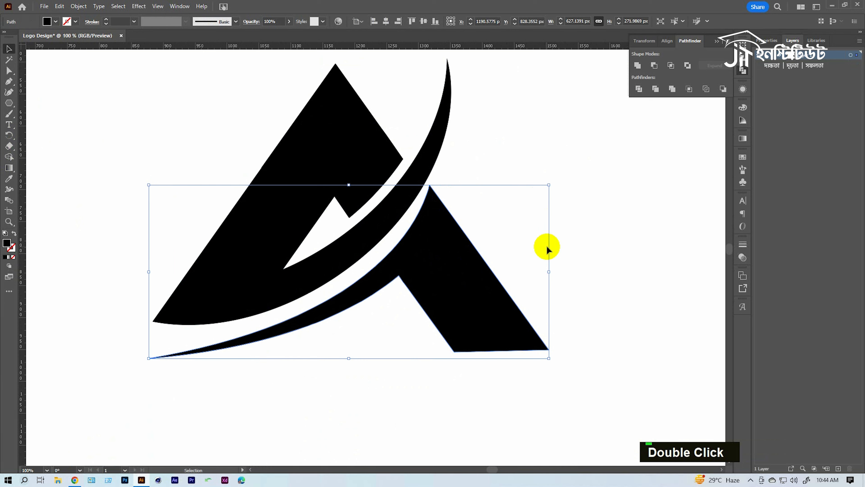
key(Down)
key(Left)
click(589, 226)
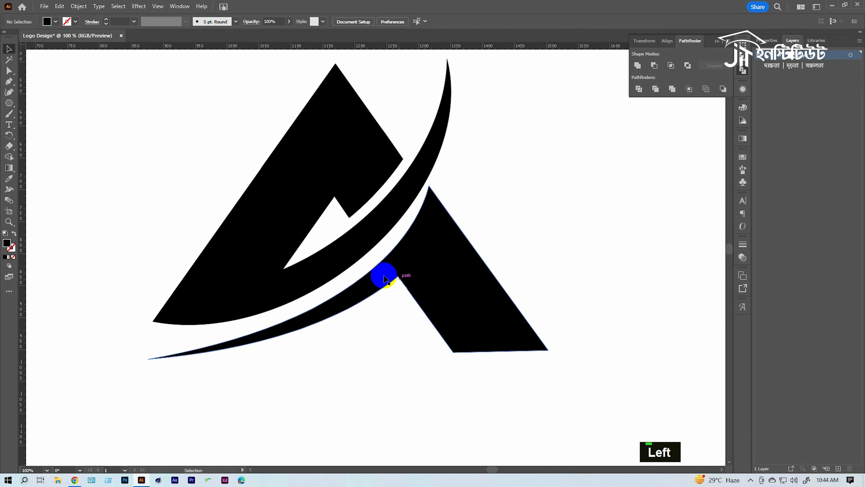
Draw a circle about 599 px in diameter, swap its fill to an outline, and place it over the A.
ctrl+alt+click(385, 278)
ctrl+alt+click(381, 263)
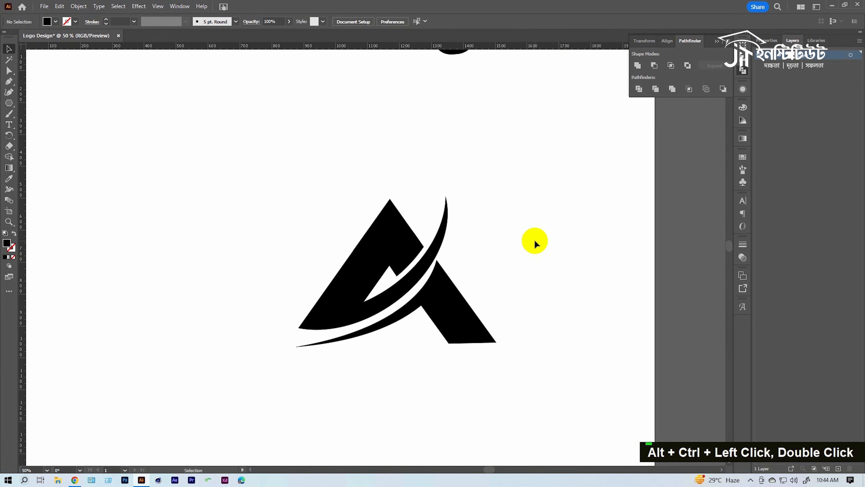
key(l)
drag(241, 135, 328, 230)
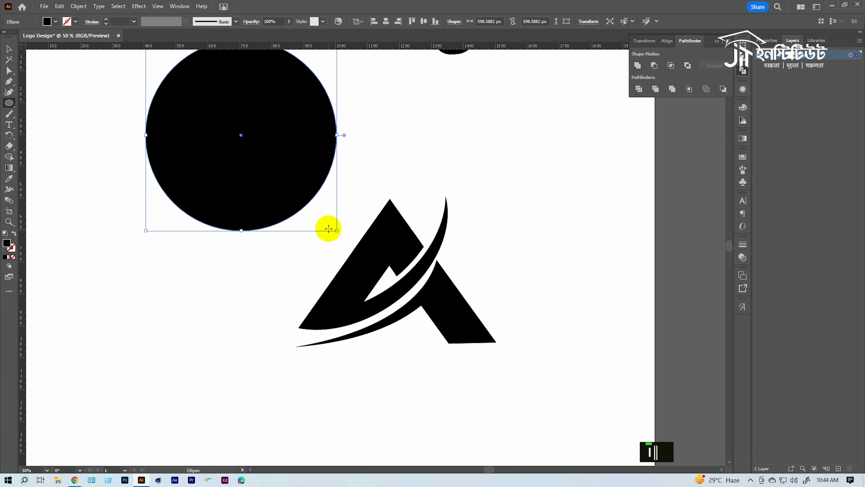
key(v)
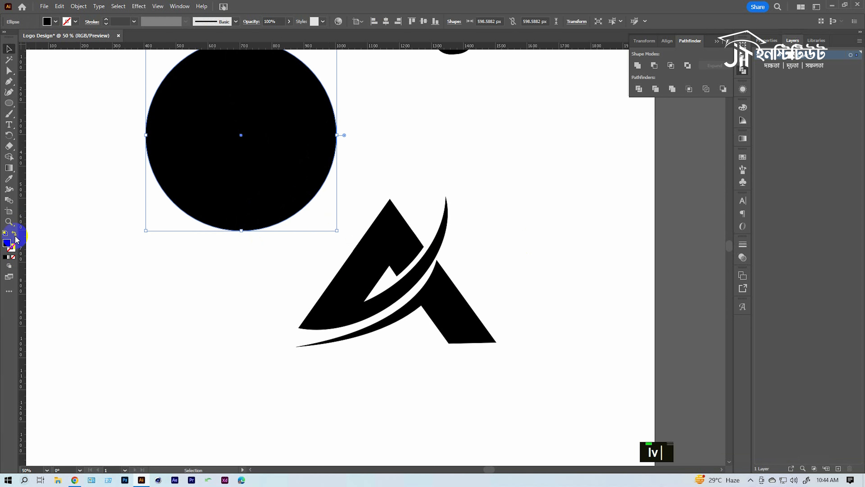
click(14, 234)
drag(240, 136, 362, 248)
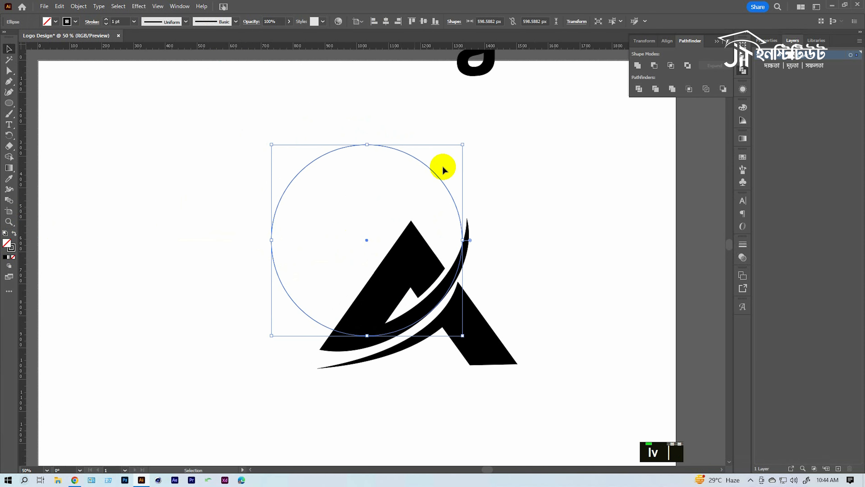
Enlarge the circle to about 819 px and bring its edge close to the swoosh's upper curve.
drag(366, 144, 367, 98)
drag(367, 218, 350, 226)
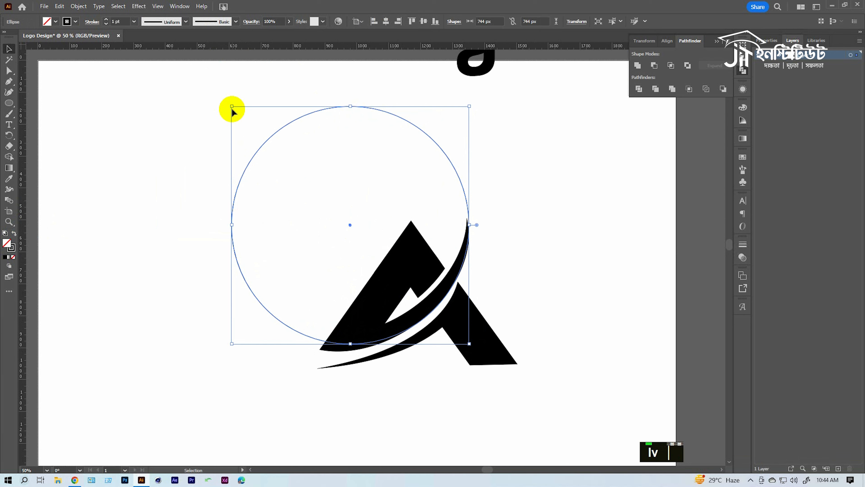
drag(231, 107, 176, 83)
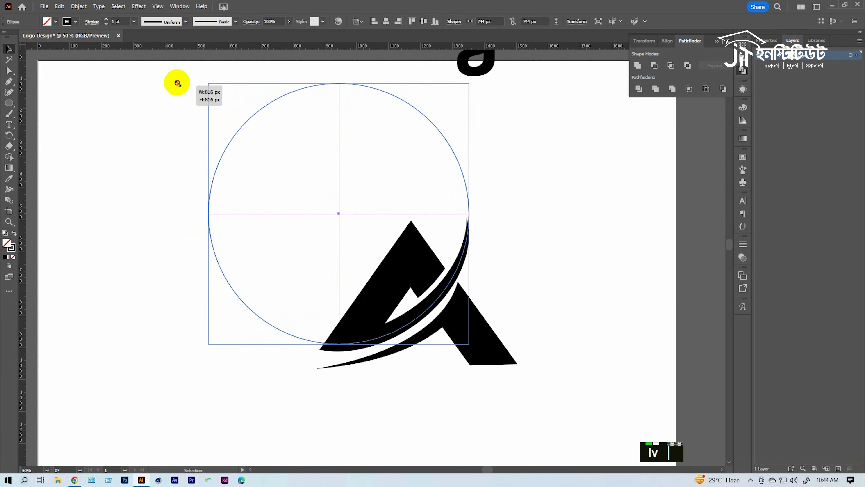
mouse_move(337, 213)
mouse_down()
mouse_move(333, 221)
mouse_move(345, 222)
mouse_up()
Shift the circle slightly so its edge follows the swoosh's upper curve and crosses the right leg's pointed tip.
alt+click(380, 260)
key(ctrl+space)
click(397, 307)
click(470, 320)
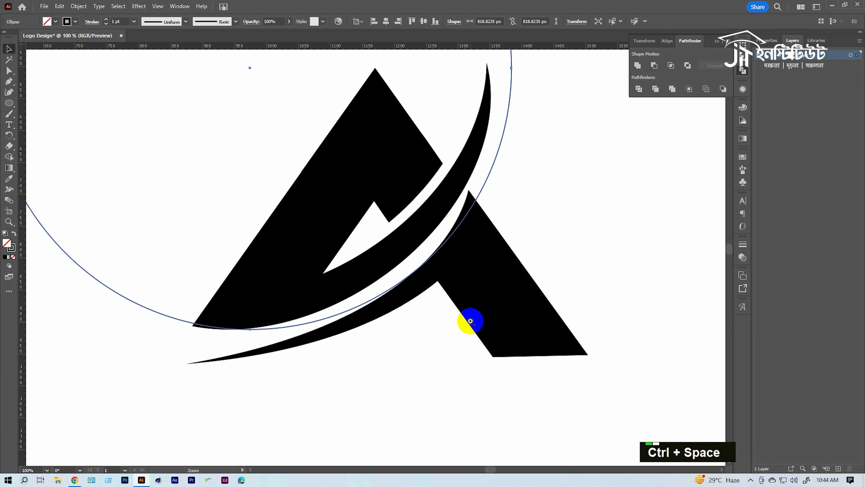
ctrl+click(470, 320)
drag(384, 157, 447, 260)
ctrl+alt+click(411, 247)
drag(366, 236, 422, 318)
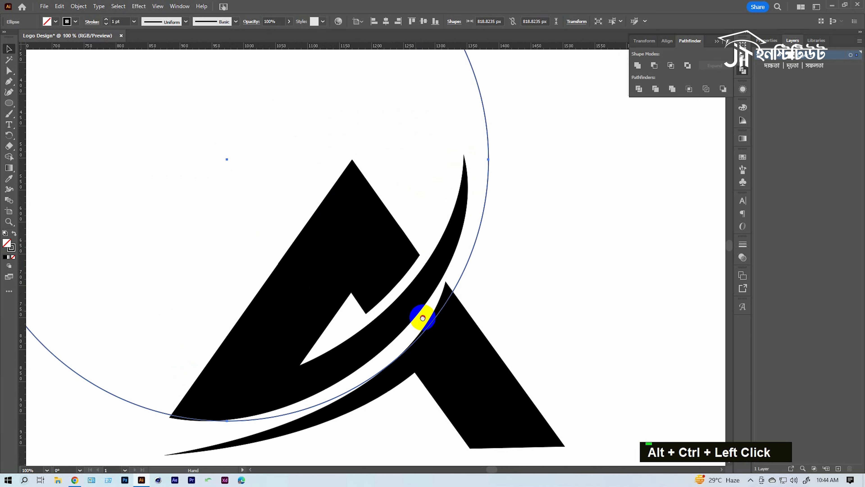
drag(234, 164, 237, 162)
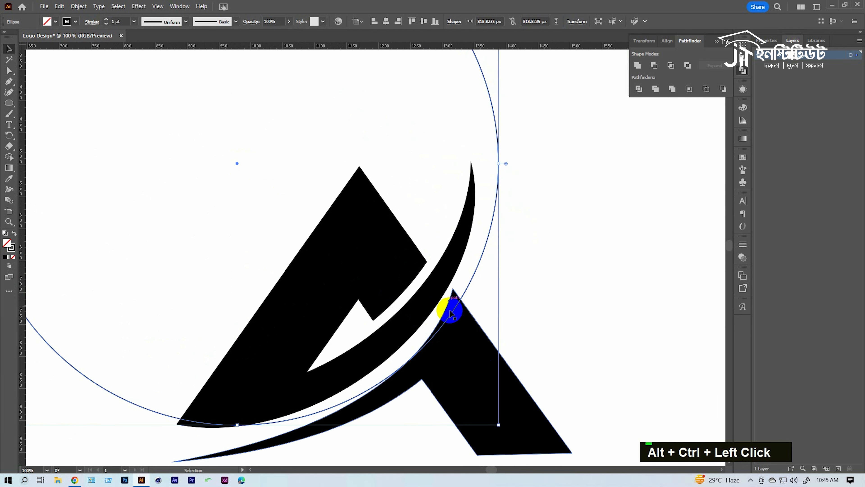
Remove the right leg's tip lying inside the circle with Shape Builder, and delete the leftover circle.
shift+click(504, 381)
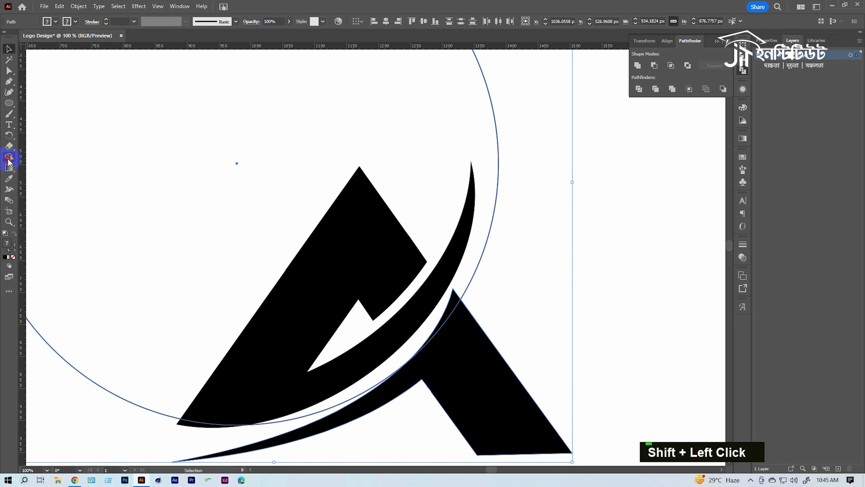
click(9, 159)
alt+click(456, 294)
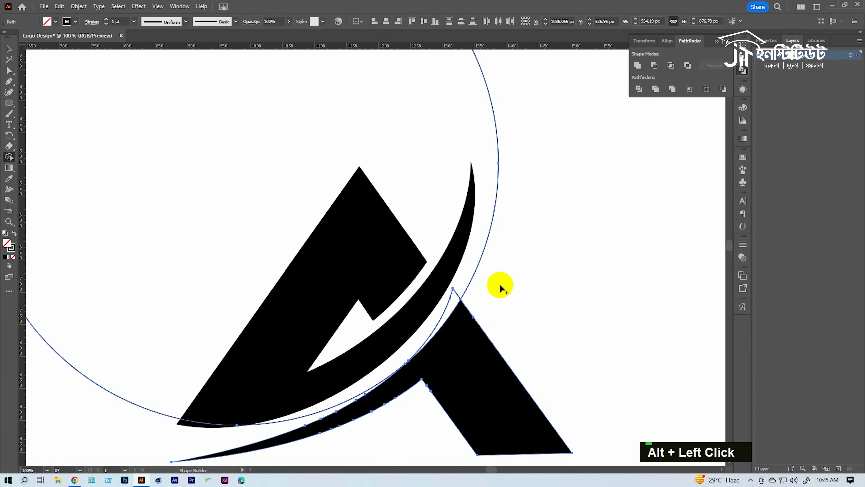
key(v)
drag(536, 220, 497, 158)
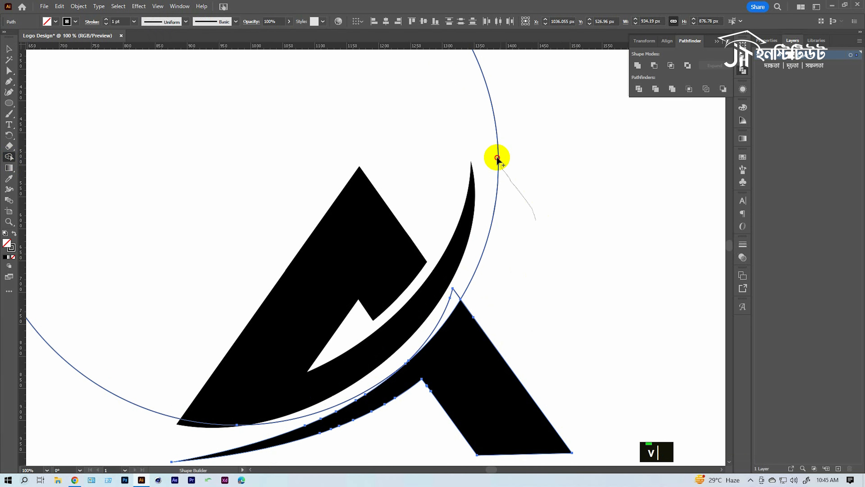
click(493, 132)
key(Delete)
Select the left leg, its peak pieces and the crescent, and unite them into one shape.
ctrl+alt+click(394, 290)
ctrl+alt+click(373, 290)
ctrl+alt+click(370, 265)
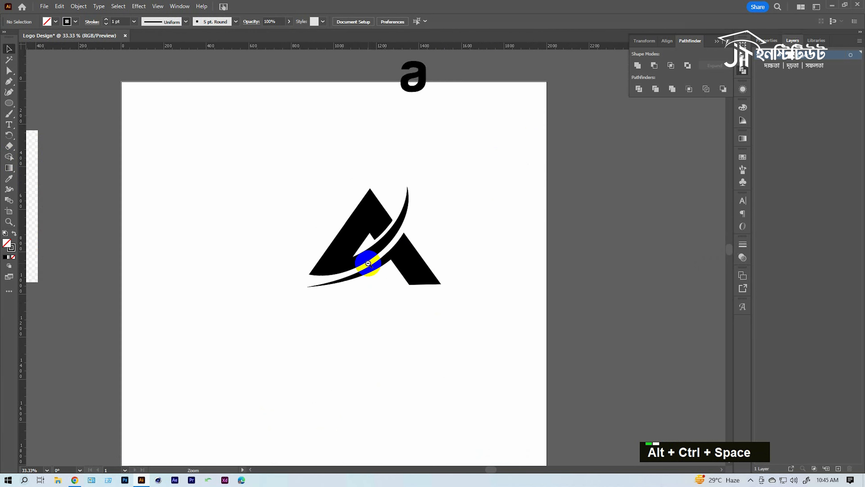
ctrl+alt+click(386, 305)
drag(326, 375, 534, 217)
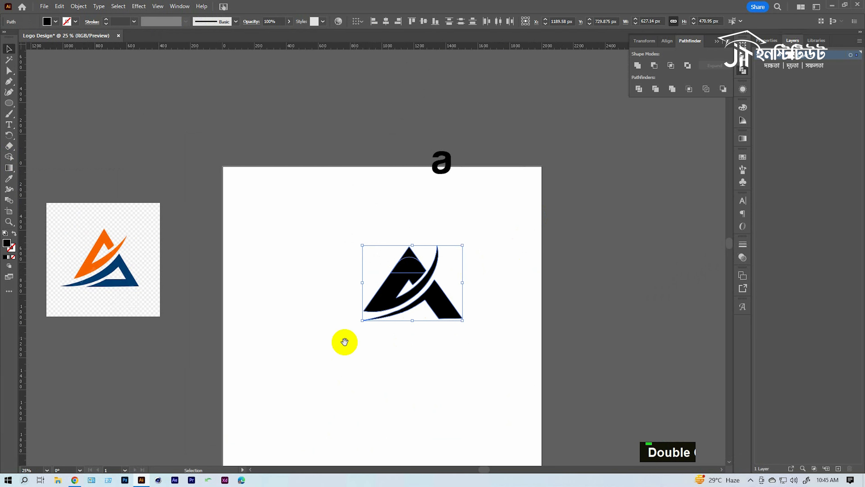
drag(344, 341, 370, 355)
click(388, 216)
drag(438, 291, 438, 291)
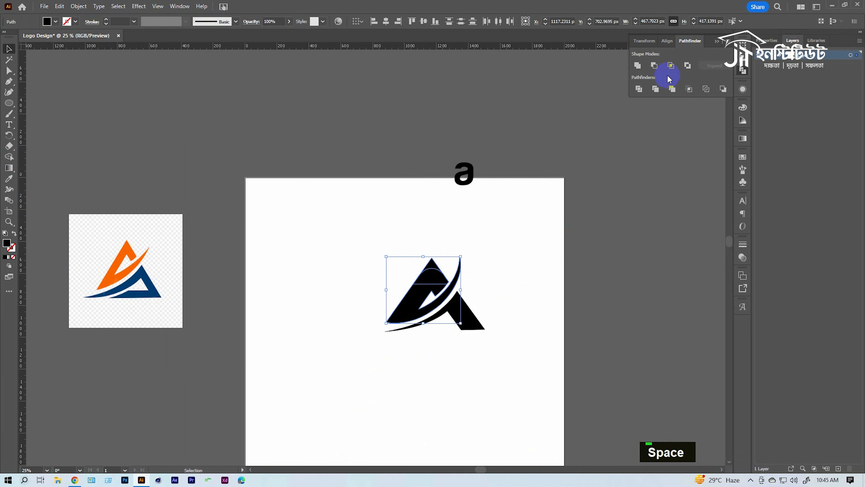
click(642, 66)
drag(518, 229, 334, 365)
click(333, 360)
Sample the reference logo's orange for the left leg shape and its dark blue for the right leg shape.
drag(415, 319, 416, 294)
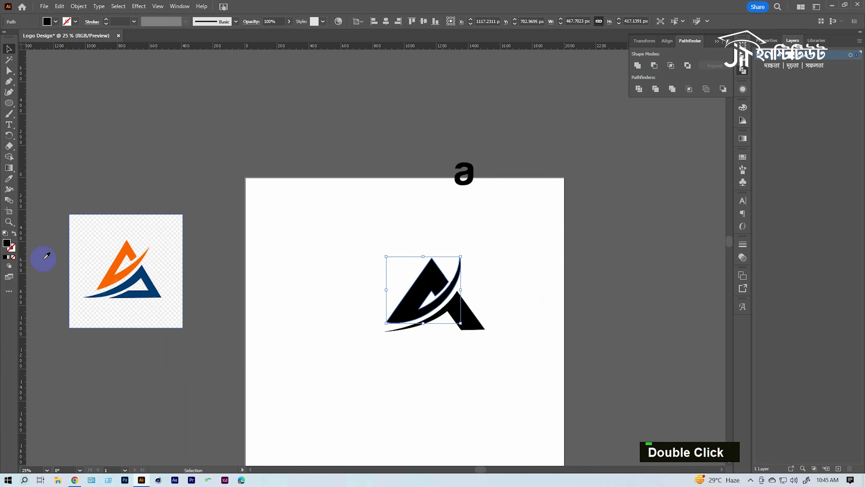
key(i)
click(112, 273)
key(v)
click(473, 312)
key(i)
click(155, 293)
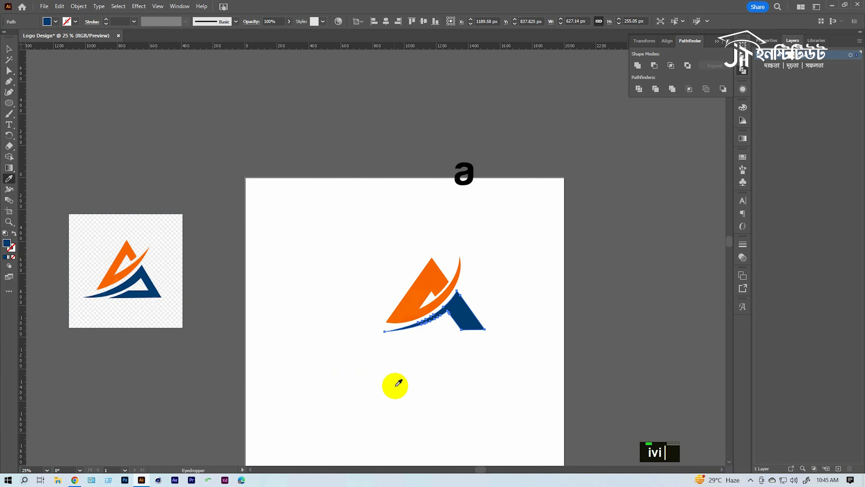
click(455, 375)
Draw a horizontal blue bar about 38 px tall across the right leg's base, extending past the leg's outer edge.
ctrl+click(419, 306)
ctrl+click(418, 306)
ctrl+click(418, 306)
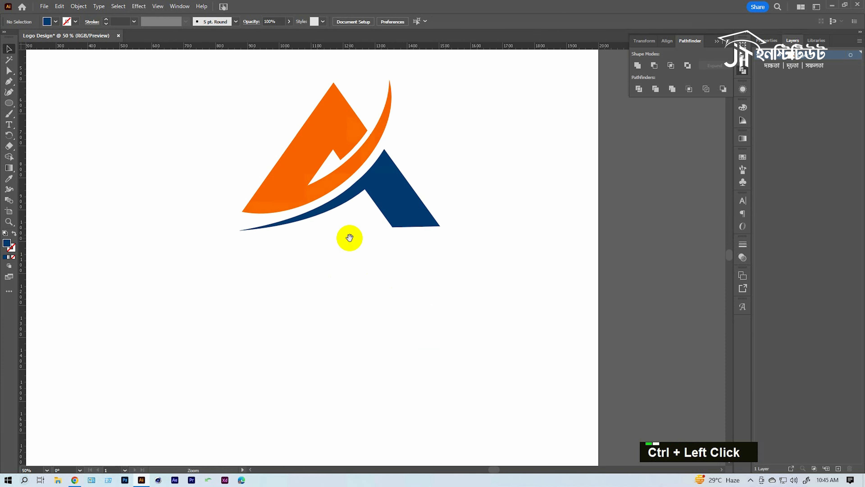
drag(299, 167, 418, 307)
right_click(9, 103)
click(37, 96)
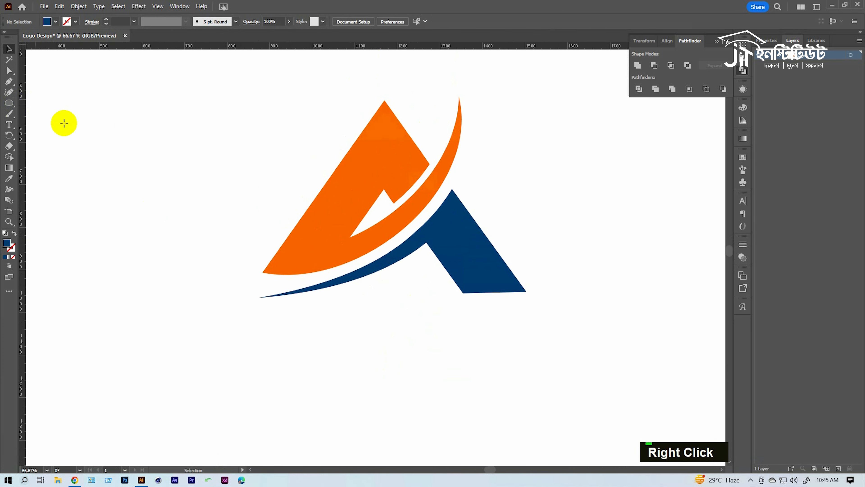
drag(524, 291, 461, 352)
ctrl+double_click(415, 290)
key(v)
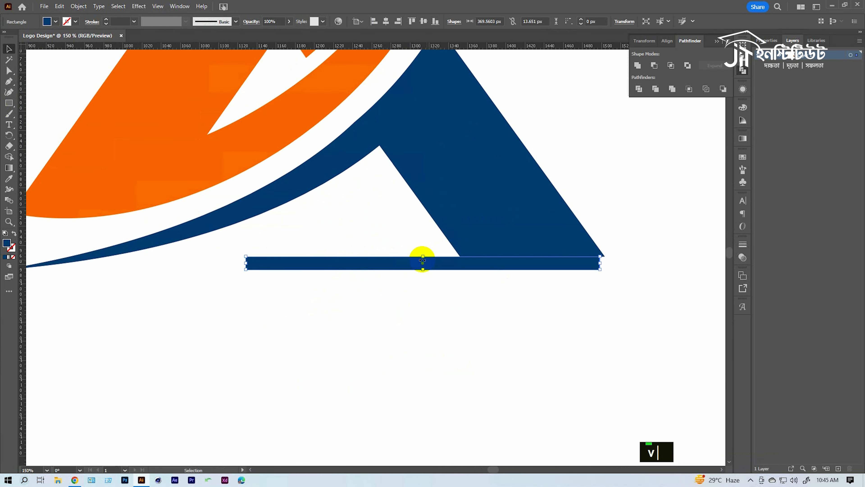
drag(423, 258, 422, 234)
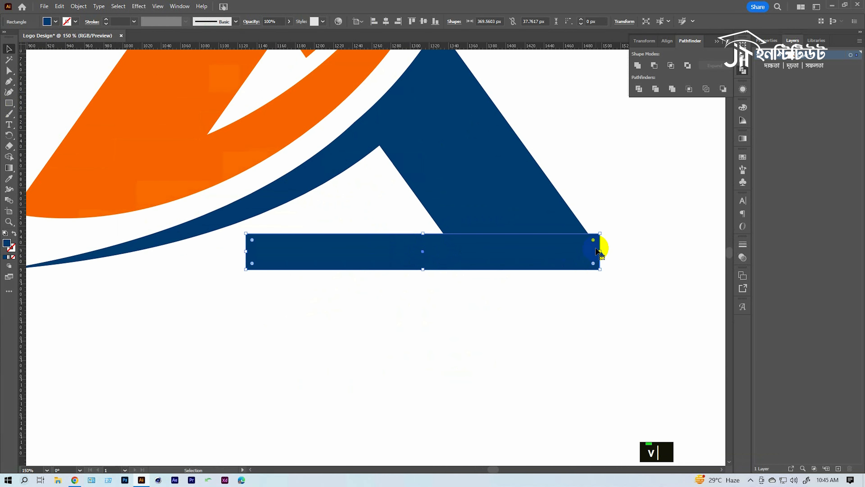
drag(602, 251, 580, 244)
Align the bar's bottom edge with the blue shape, and shift the bar slightly up to the leg's base and further right.
drag(502, 338, 596, 179)
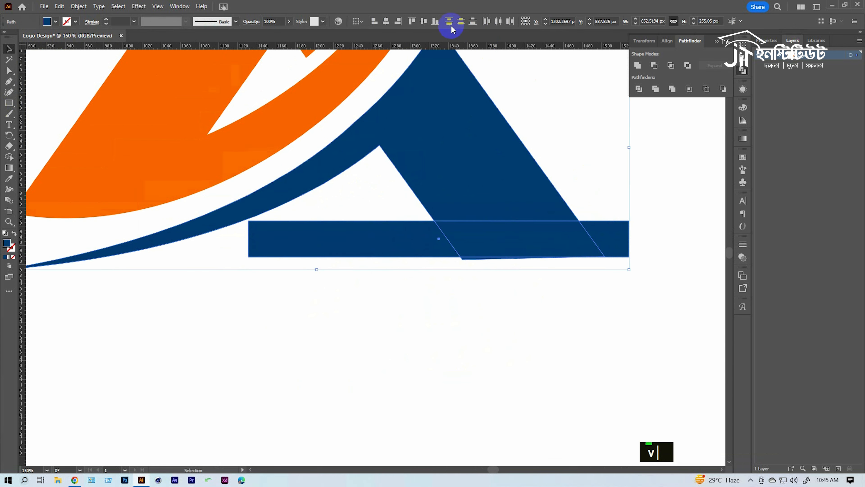
click(435, 22)
click(462, 295)
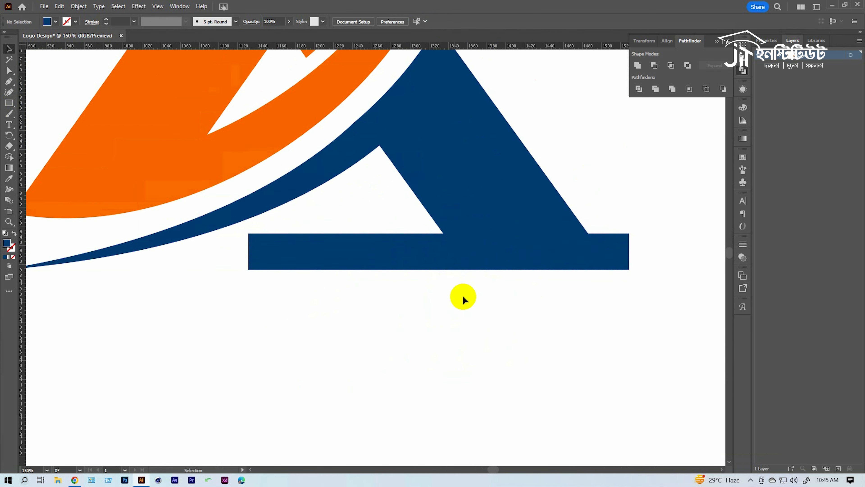
click(502, 219)
click(609, 272)
drag(618, 263, 620, 253)
drag(358, 239, 410, 237)
Pull the bar's lower-left corner point outward to slant its left end alongside the swoosh.
key(a)
drag(300, 260, 175, 259)
click(499, 341)
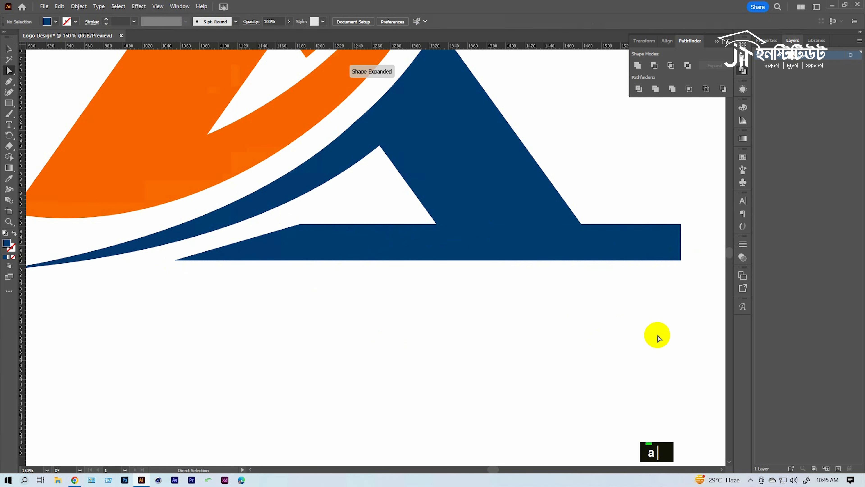
Extend the blue leg's two bottom corner points down along its slanted sides to below the bar.
drag(586, 212, 581, 192)
ctrl+click(520, 253)
ctrl+click(425, 240)
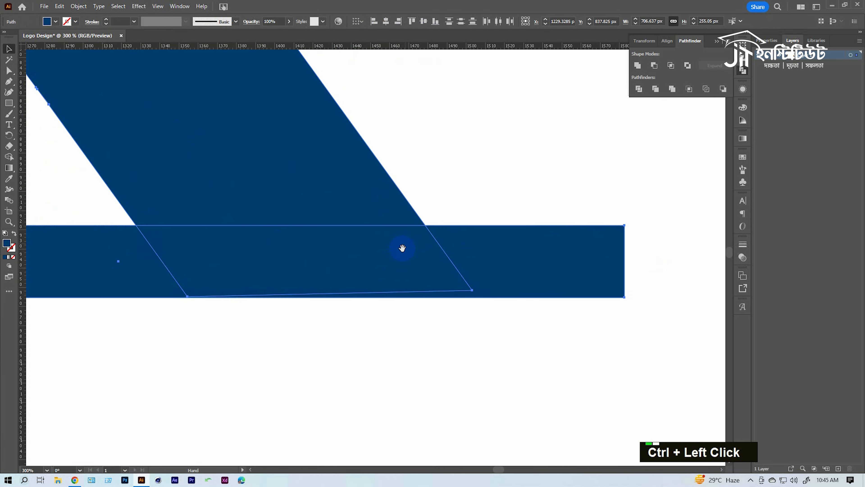
drag(410, 253, 446, 254)
ctrl+click(480, 286)
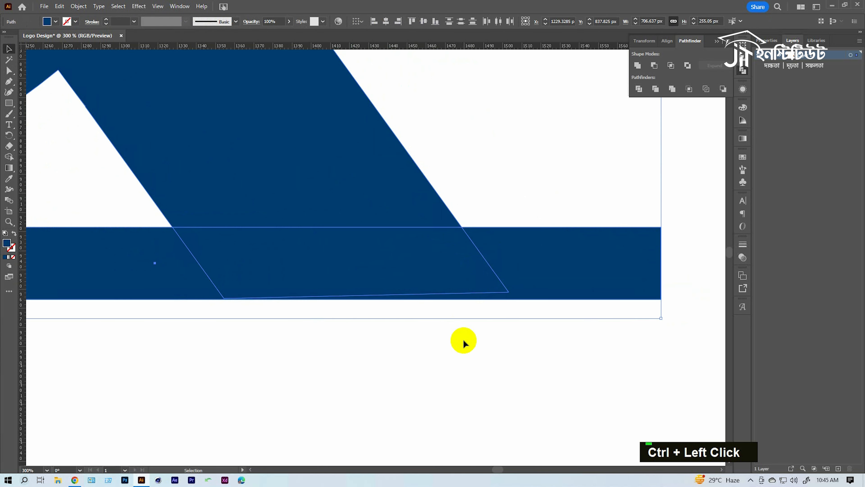
click(517, 345)
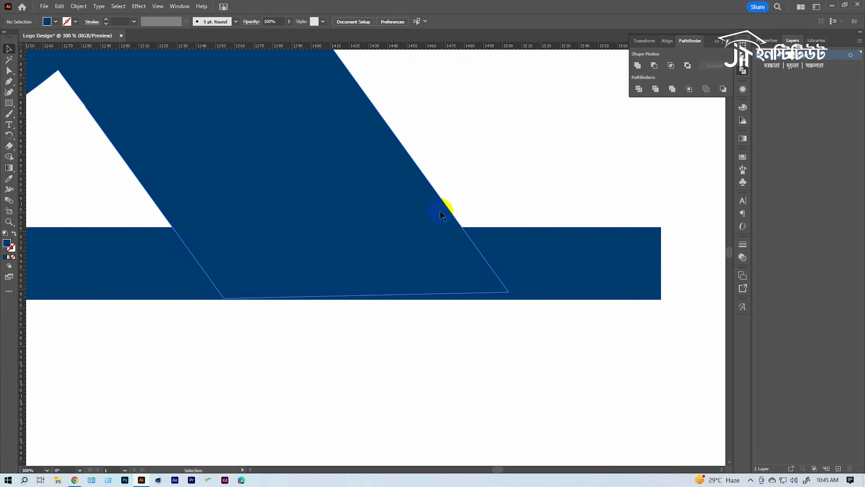
key(a)
drag(509, 292, 523, 316)
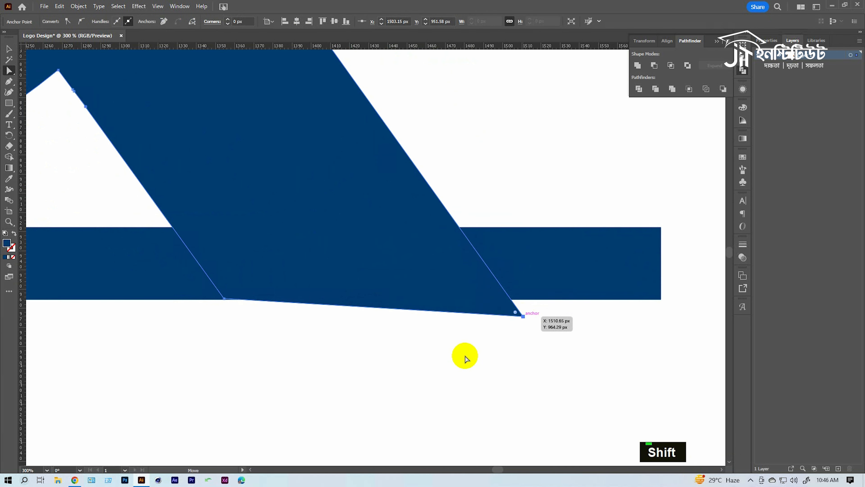
drag(224, 298, 230, 312)
Remove the leg's strip below the bar and the bar's surplus beyond the leg's outer edge with Shape Builder.
key(v)
drag(490, 402, 382, 224)
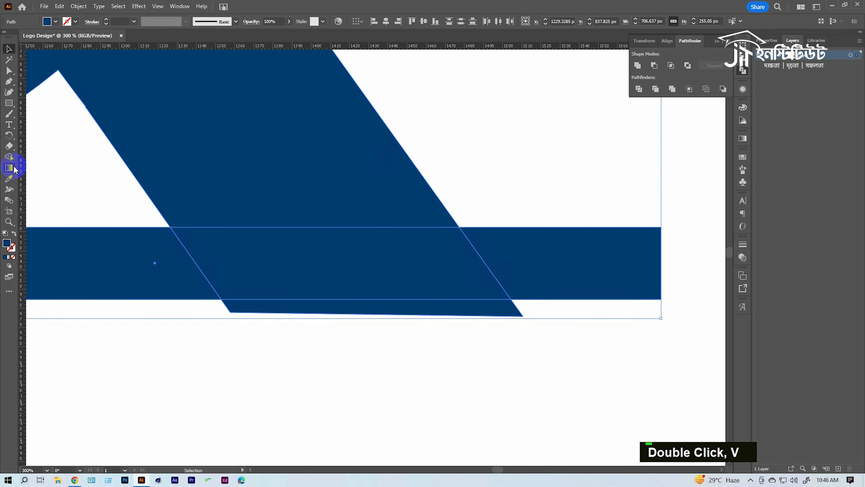
click(9, 156)
alt+click(346, 315)
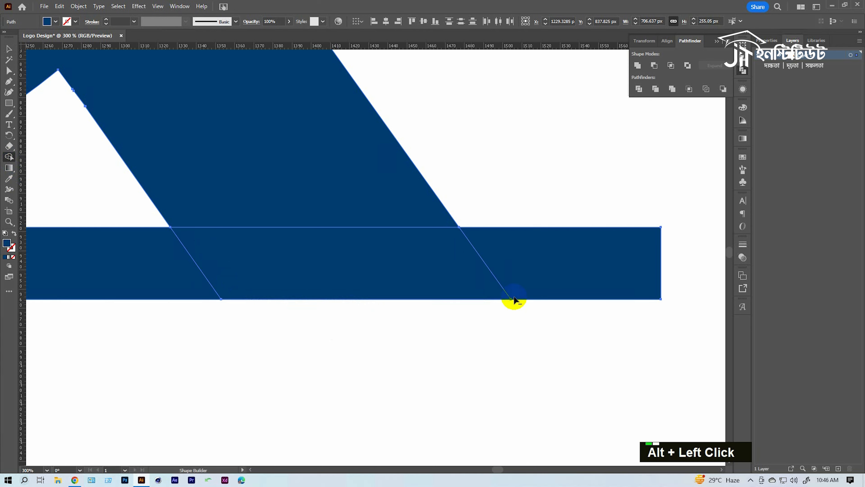
alt+click(512, 297)
key(v)
click(536, 313)
Select the blue right leg, swoosh and base bar, and unite them into one shape.
ctrl+alt+click(353, 235)
ctrl+alt+click(348, 236)
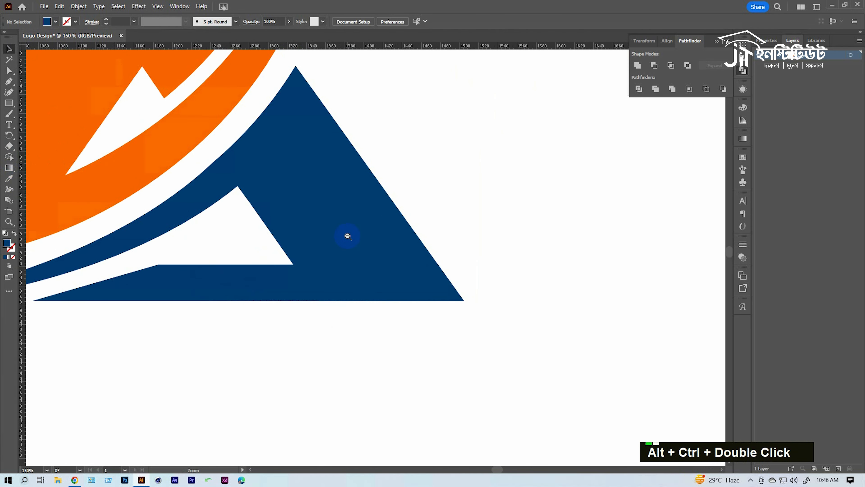
ctrl+alt+click(348, 236)
ctrl+alt+click(347, 236)
ctrl+alt+click(348, 236)
drag(403, 282, 416, 318)
ctrl+alt+click(372, 309)
ctrl+alt+click(392, 324)
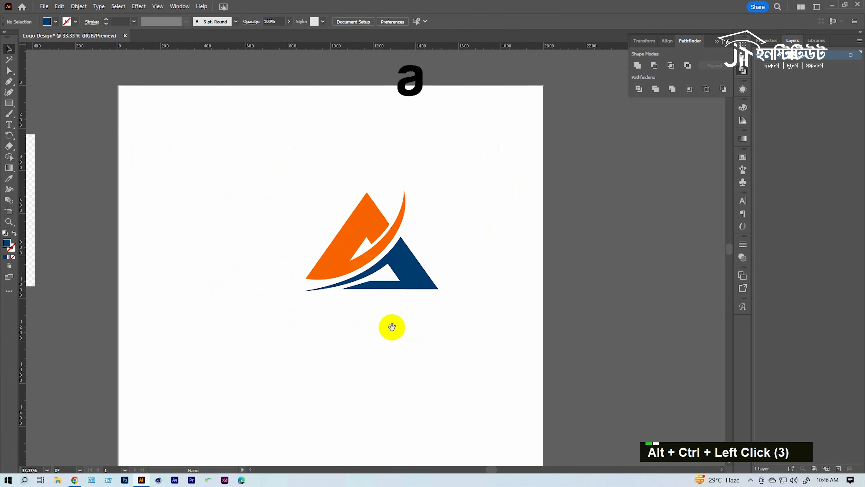
click(417, 288)
click(641, 66)
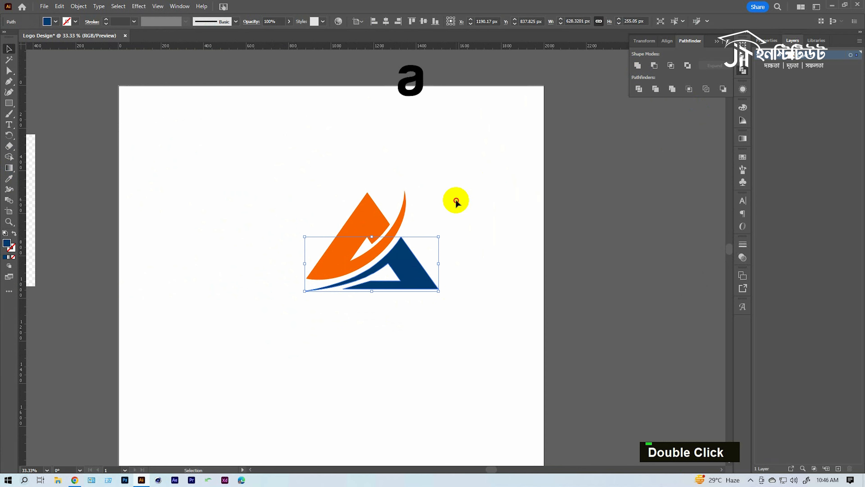
Group the orange and blue logo parts, shrink the group and place it in the artboard's upper-left area.
click(455, 200)
ctrl+alt+click(332, 251)
drag(332, 251, 536, 378)
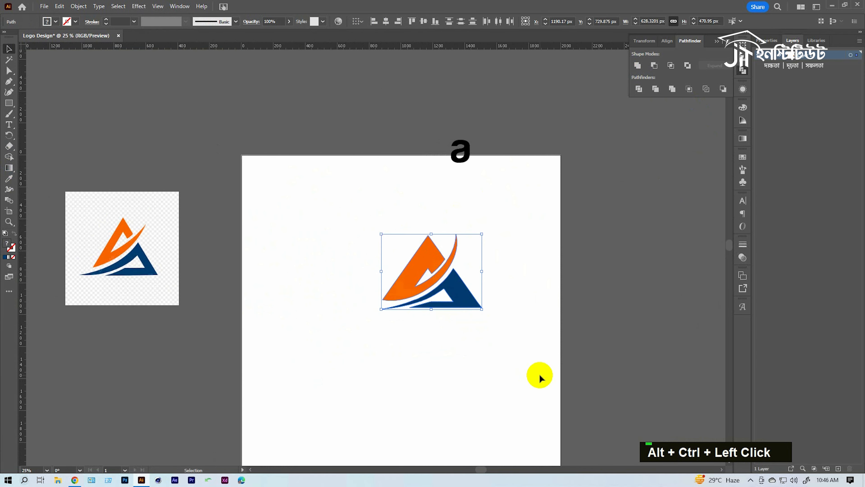
key(ctrl+g)
drag(481, 234, 327, 204)
click(407, 283)
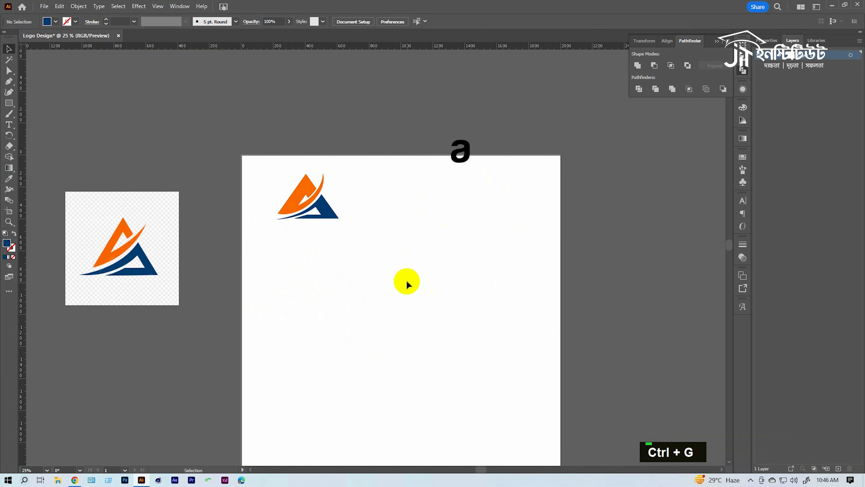
Delete the reference logo image beside the artboard.
click(150, 282)
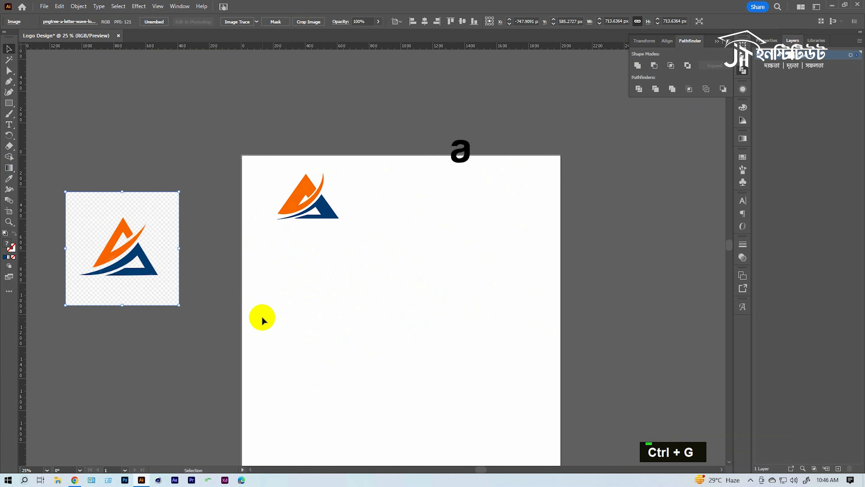
key(Delete)
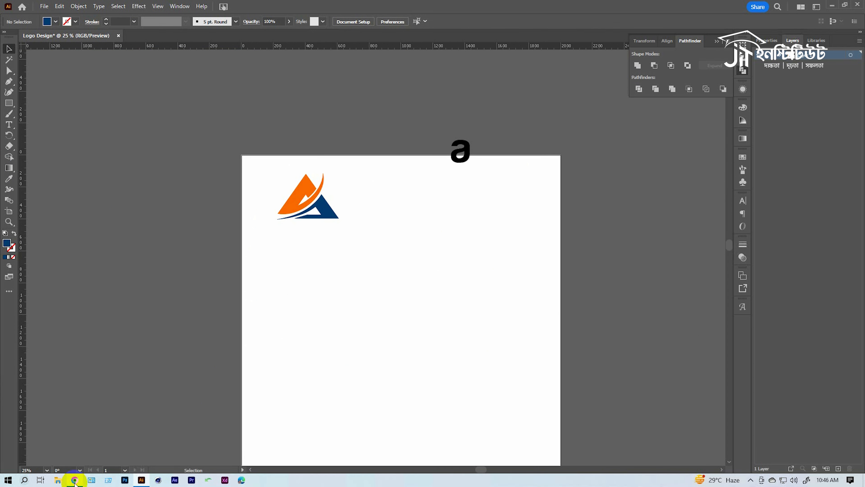
Add a text letter "A" below the finished logo, toward the artboard's middle, and enlarge it to about 208 pt.
ctrl+click(396, 233)
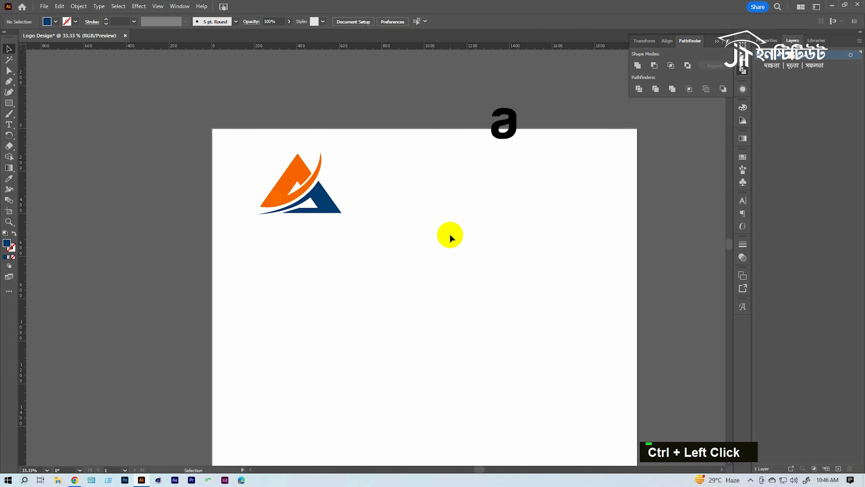
ctrl+click(327, 215)
ctrl+click(394, 254)
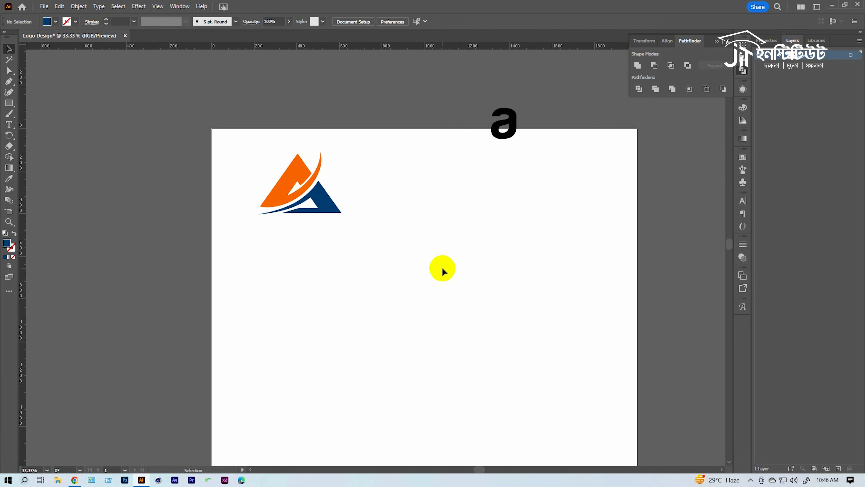
key(t)
click(440, 255)
text(A)
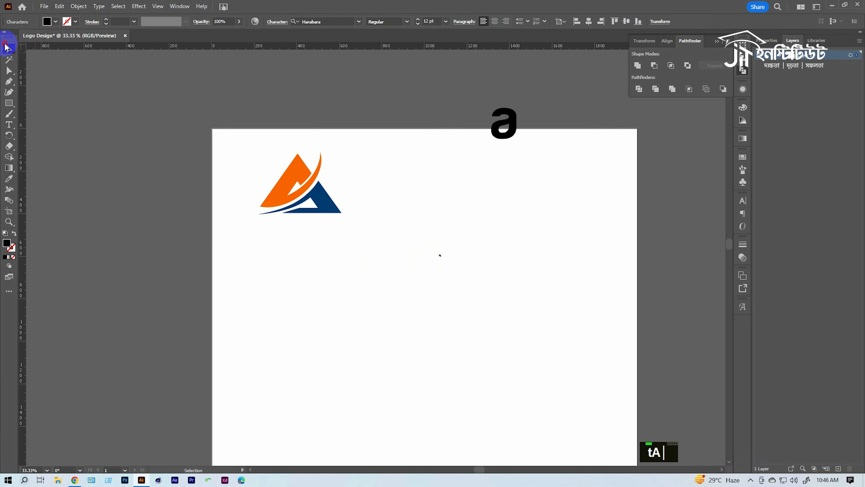
click(7, 47)
drag(451, 269, 469, 295)
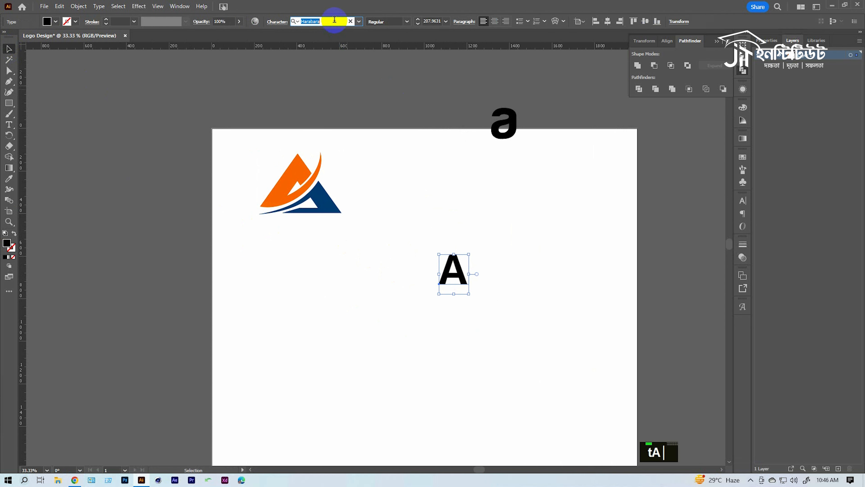
Change the letter's font to Ethnocentric Regular and enlarge it to about 362 pt.
text(et)
click(329, 68)
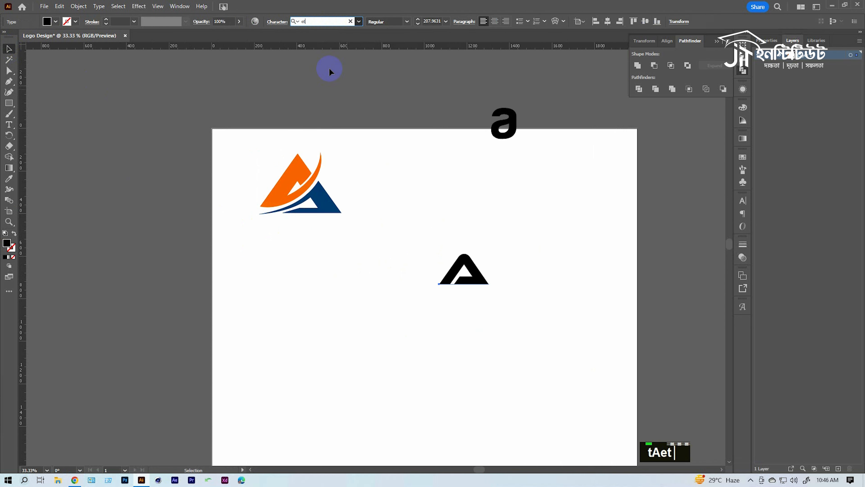
ctrl+click(457, 280)
drag(440, 245, 499, 300)
ctrl+alt+click(411, 226)
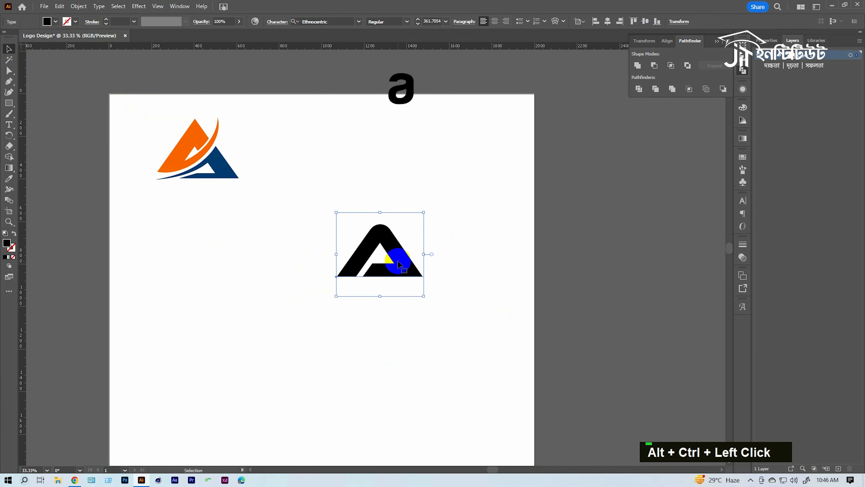
Place a copy of the letter A outside the artboard's right edge and convert the original to outlines.
drag(399, 265, 669, 248)
right_click(377, 269)
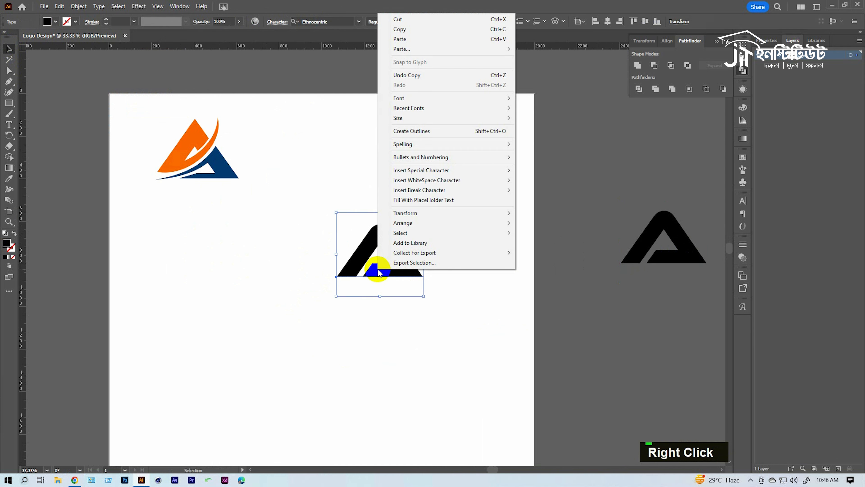
ctrl+click(360, 261)
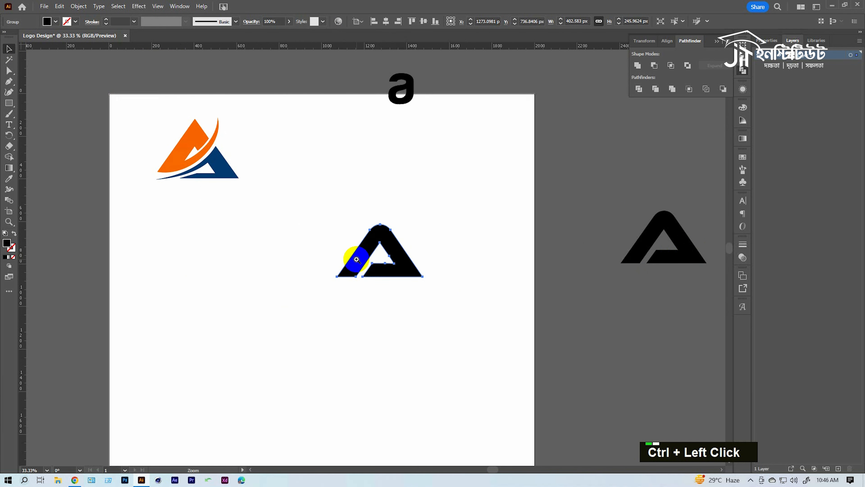
Remove the crossbar's upper-left corner point and the middle point of its top edge from the outlined A.
ctrl+click(383, 258)
ctrl+click(422, 278)
key(a)
ctrl+double_click(347, 267)
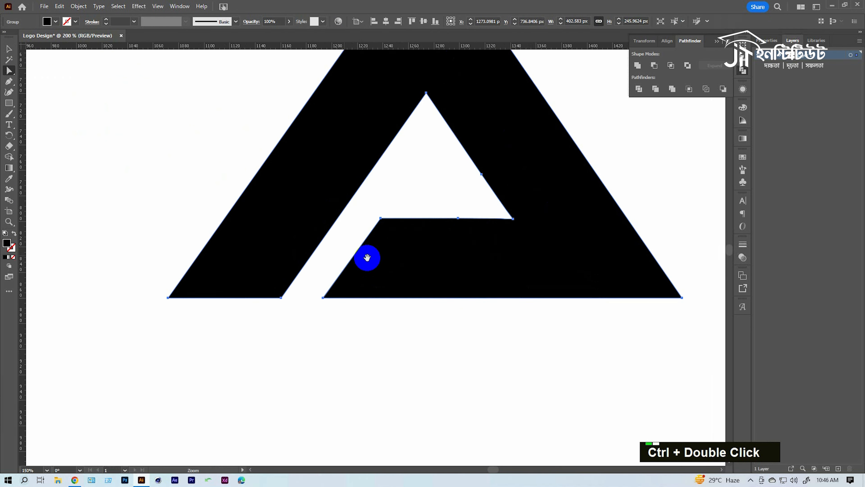
click(346, 244)
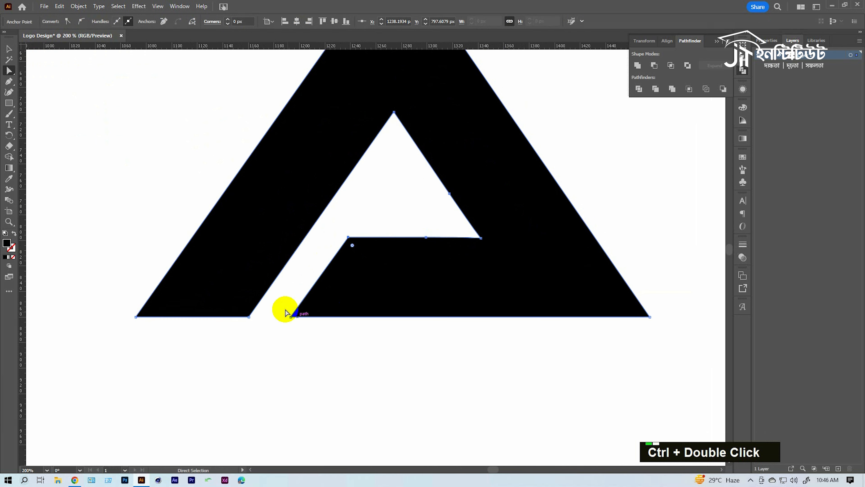
shift+click(291, 316)
key(minus)
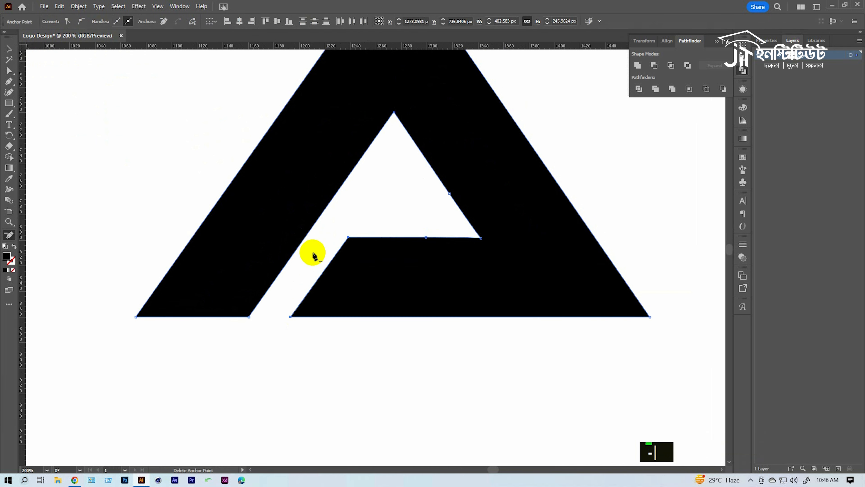
click(348, 236)
click(292, 319)
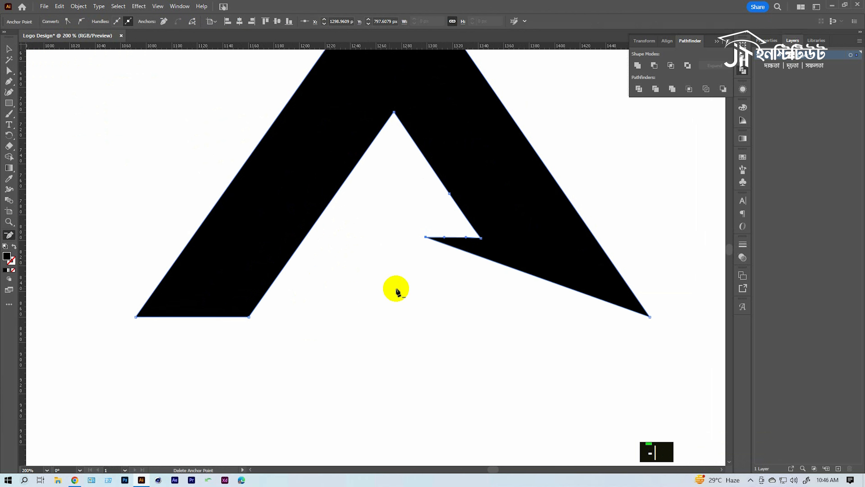
key(ctrl+z)
click(425, 237)
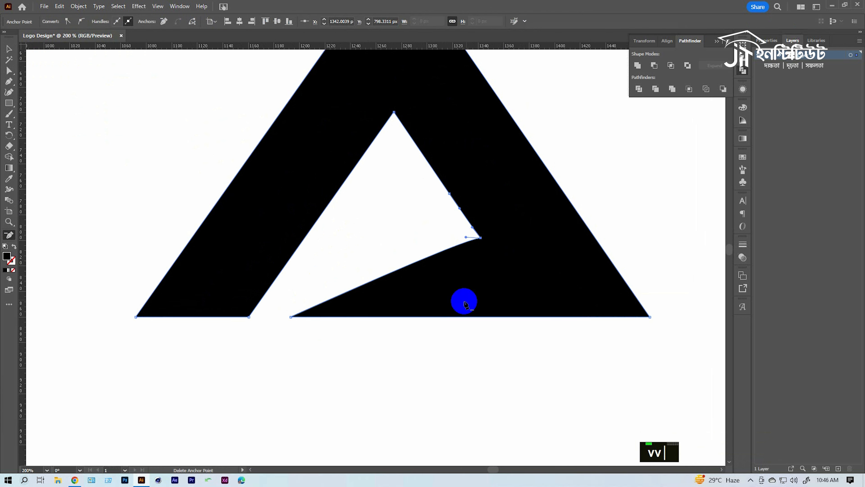
key(a)
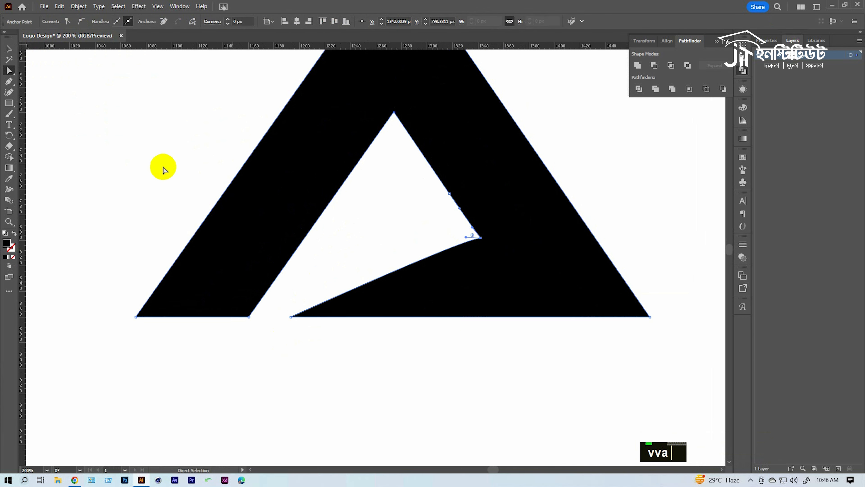
click(13, 103)
drag(87, 121, 617, 259)
key(v)
ctrl+click(520, 276)
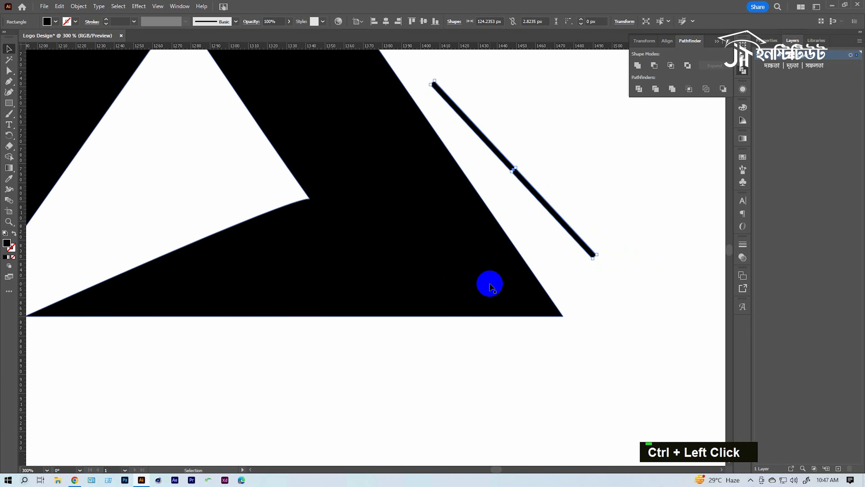
key(Delete)
Add an anchor point on the bottom edge and delete the crossbar's tip and inner corner points, leaving a straight right leg.
key(equal)
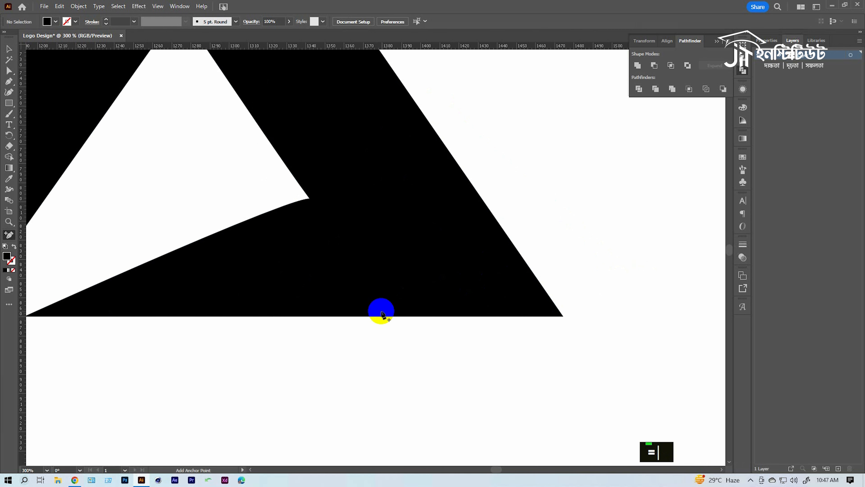
click(388, 316)
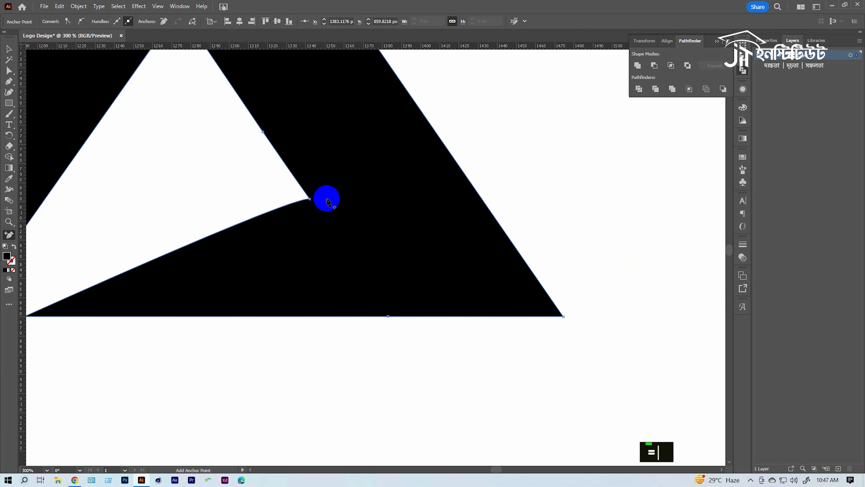
drag(230, 269, 346, 280)
key(minus)
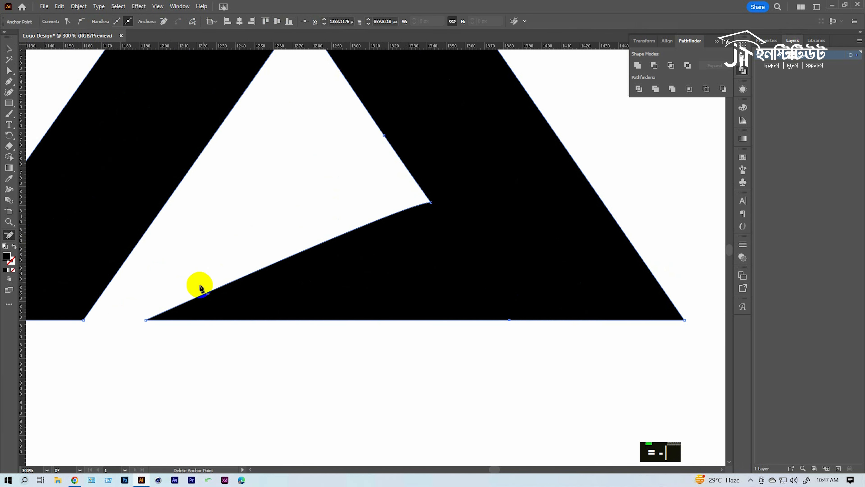
click(146, 320)
click(434, 210)
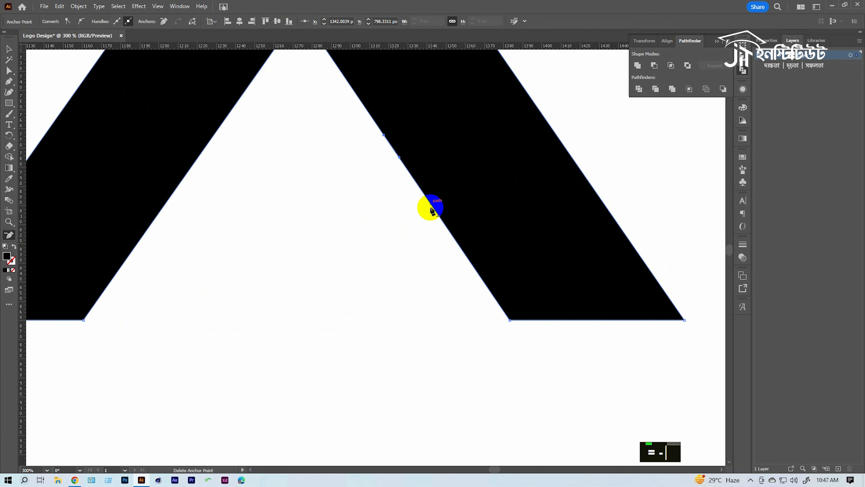
Remove the surplus anchor point from the right leg's inner edge and deselect the letter.
key(a)
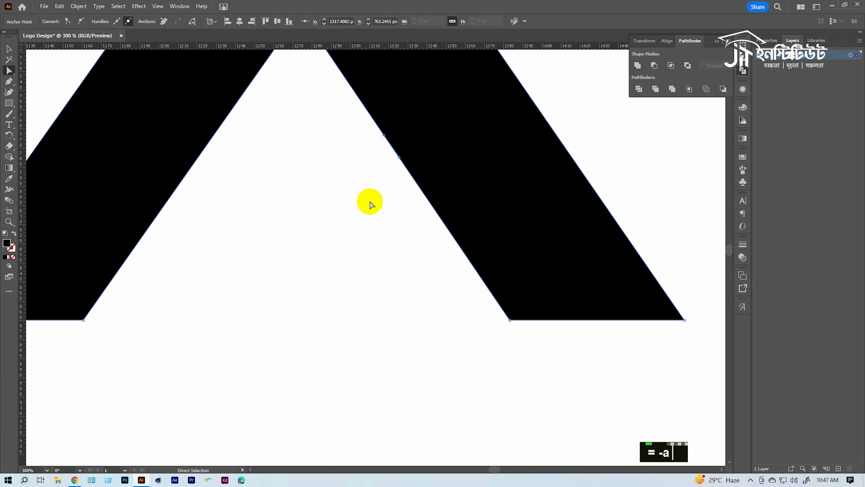
click(402, 160)
click(509, 252)
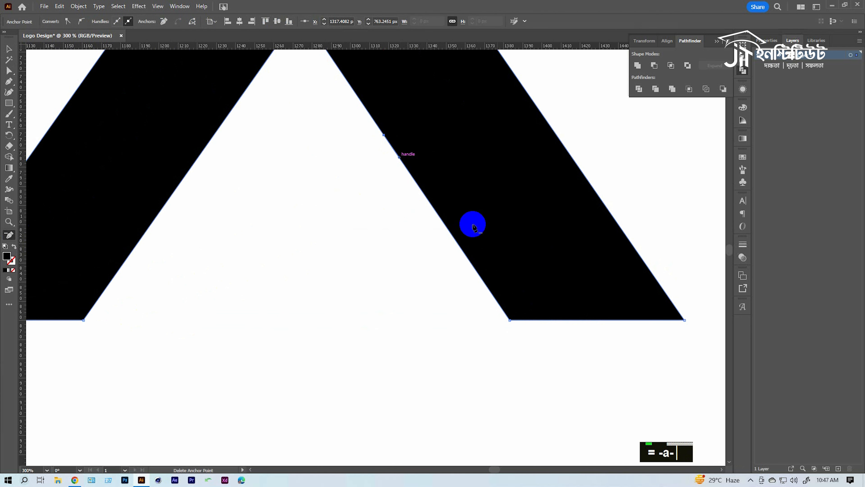
click(395, 150)
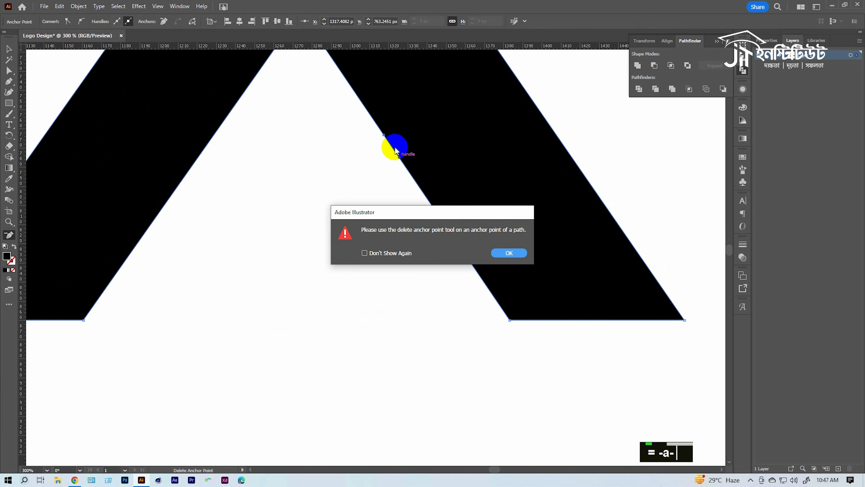
click(495, 253)
key(ctrl+space)
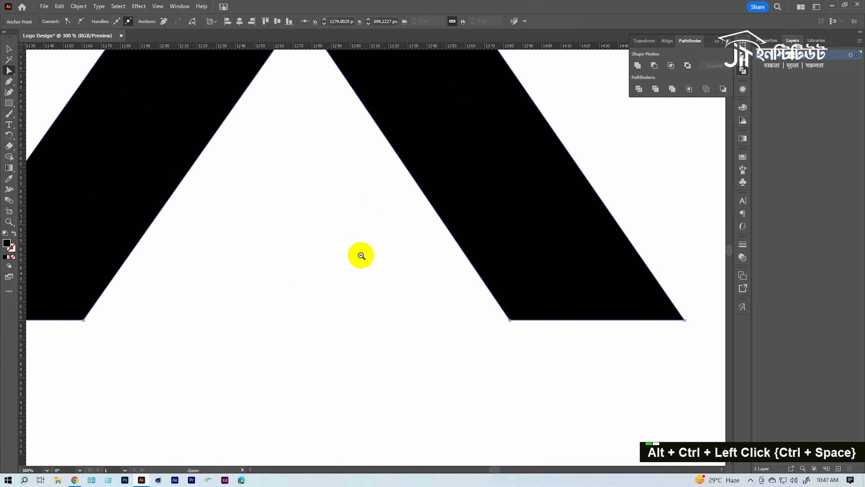
ctrl+alt+double_click(362, 255)
key(v)
click(364, 273)
drag(367, 277, 388, 342)
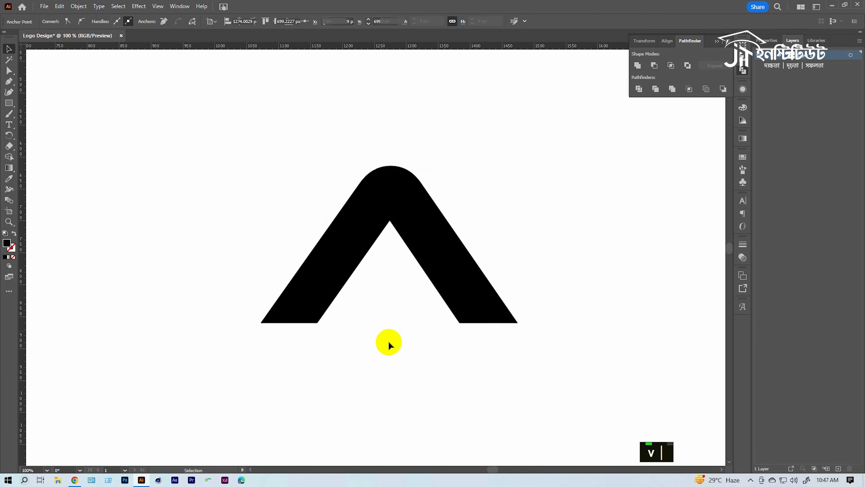
Draw a triangle about 87 px wide and 75 px high above the left leg with the Polygon tool.
right_click(9, 103)
click(51, 128)
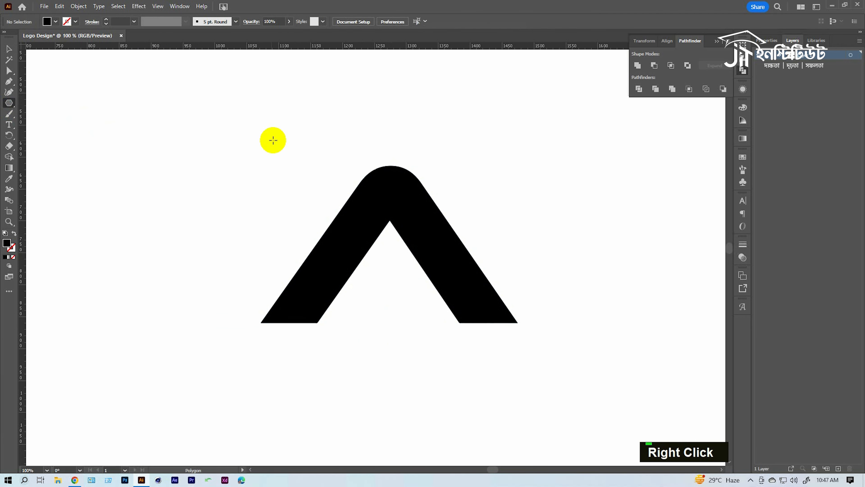
double_click(356, 220)
click(410, 260)
key(v)
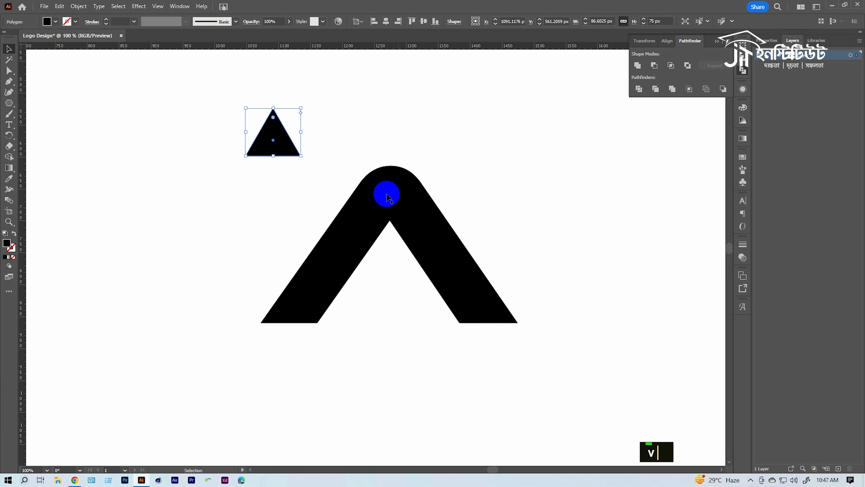
Widen the triangle to about 121 px and move it centred over the letter's rounded peak.
drag(301, 108, 312, 133)
drag(289, 146, 404, 179)
ctrl+double_click(400, 196)
mouse_move(348, 303)
mouse_down()
mouse_move(422, 222)
mouse_move(423, 241)
mouse_up()
click(411, 175)
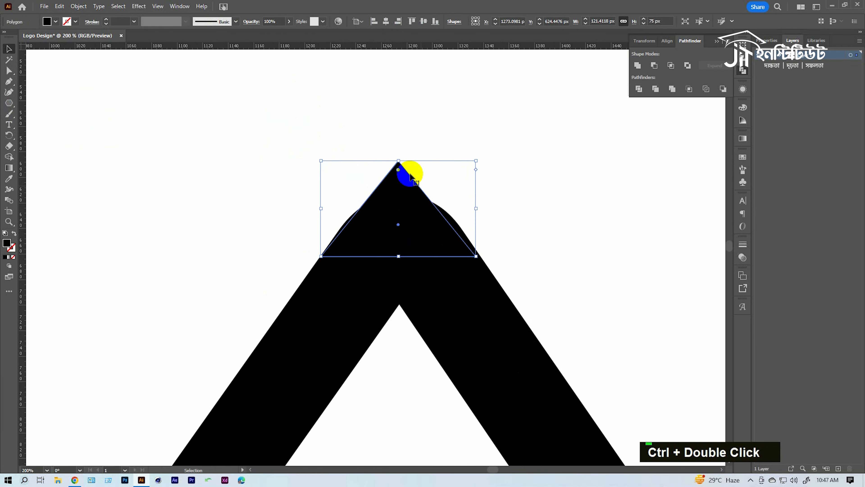
Enlarge the triangle to about 129 px wide, fit its base corners to the legs' outer edges and raise its tip slightly.
drag(398, 160, 398, 153)
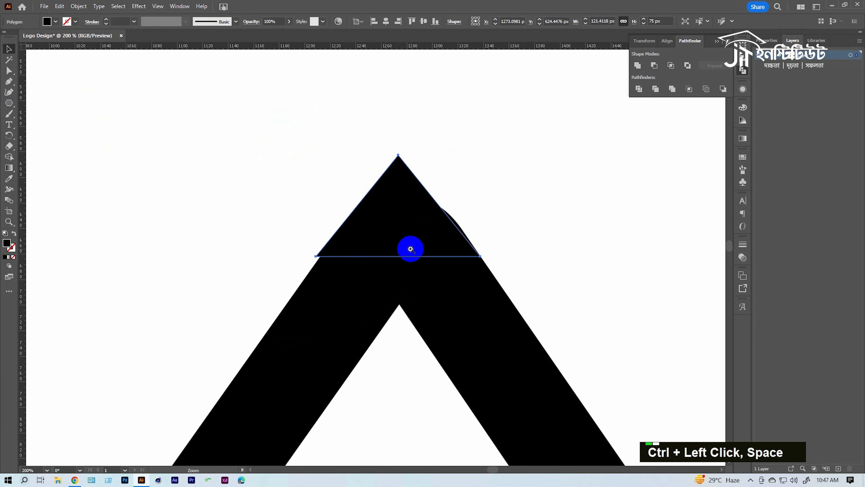
ctrl+double_click(410, 249)
mouse_move(369, 257)
mouse_down()
mouse_move(380, 274)
mouse_move(378, 257)
mouse_move(354, 235)
mouse_move(372, 259)
mouse_up()
key(space)
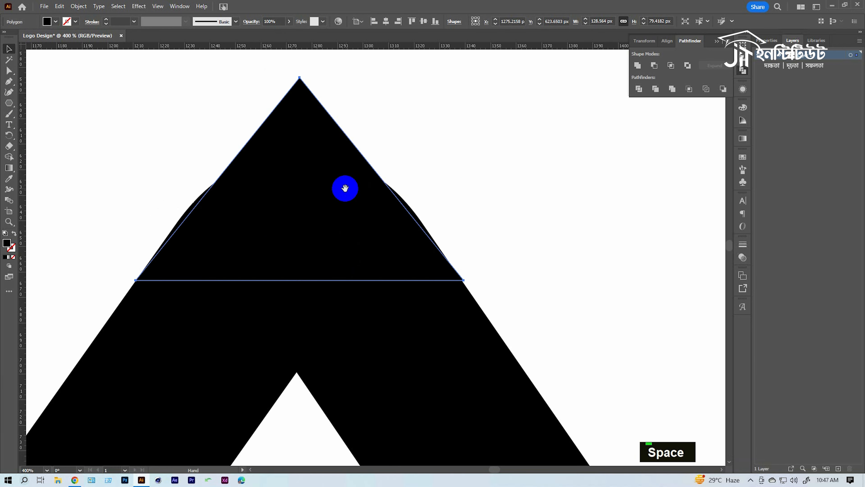
drag(345, 188, 357, 263)
drag(313, 149, 313, 146)
Select the letter and triangle together and remove the slivers outside the left outer edge with the Shape Builder tool.
drag(561, 227, 172, 331)
ctrl+click(283, 304)
ctrl+double_click(316, 271)
ctrl+click(314, 293)
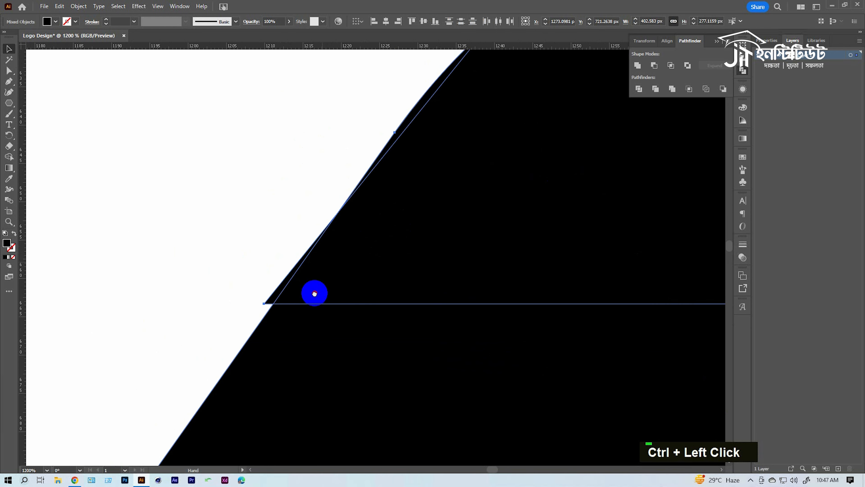
drag(314, 293, 308, 328)
drag(256, 288, 278, 317)
drag(401, 186, 330, 315)
drag(306, 225, 336, 272)
Remove the slivers outside the right outer edge of the letter with the Shape Builder tool and deselect the shapes.
ctrl+alt+click(458, 273)
ctrl+alt+click(280, 309)
ctrl+click(370, 276)
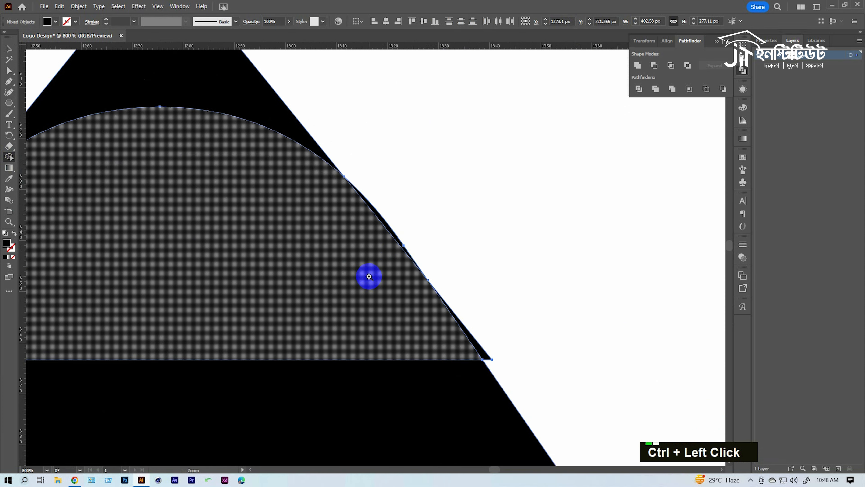
ctrl+click(369, 277)
mouse_move(405, 203)
alt+mouse_down()
mouse_move(508, 337)
mouse_move(519, 377)
alt+mouse_up()
key(v)
ctrl+alt+click(304, 250)
ctrl+alt+click(302, 249)
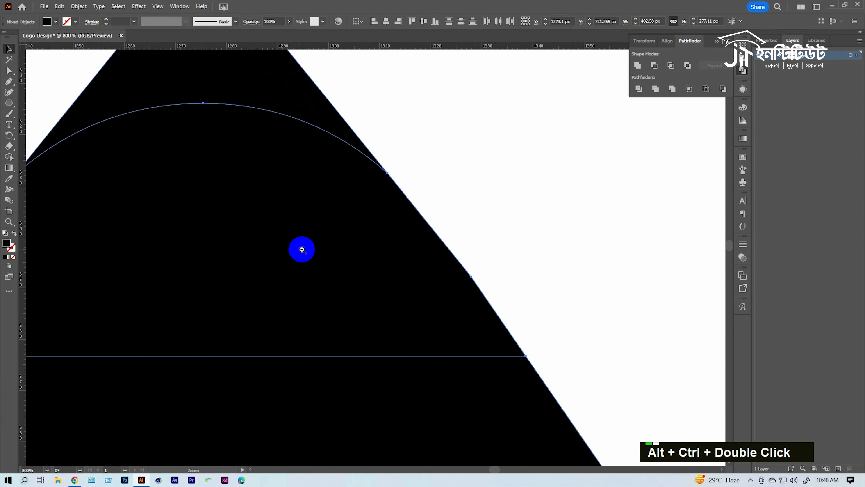
ctrl+alt+click(304, 248)
ctrl+alt+click(306, 248)
ctrl+alt+click(306, 249)
click(365, 224)
Draw a horizontal line about 243 px long across the letter and move it up to the bends in the outer edges.
ctrl+alt+double_click(448, 295)
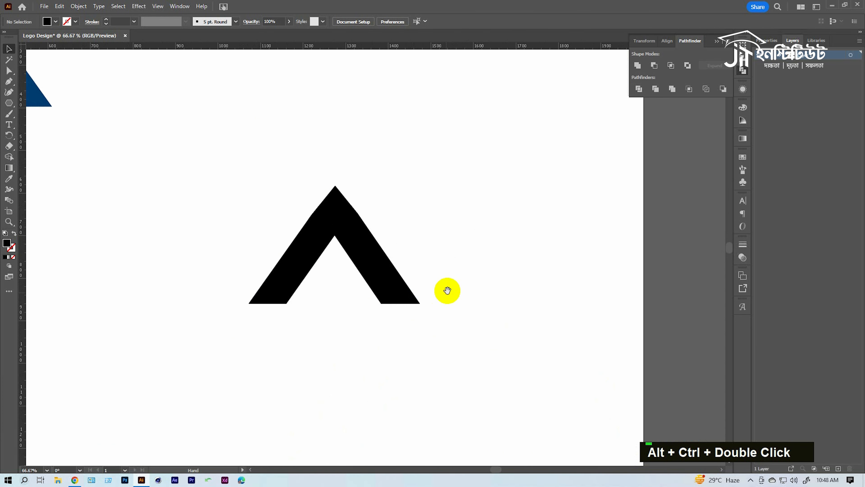
ctrl+click(368, 246)
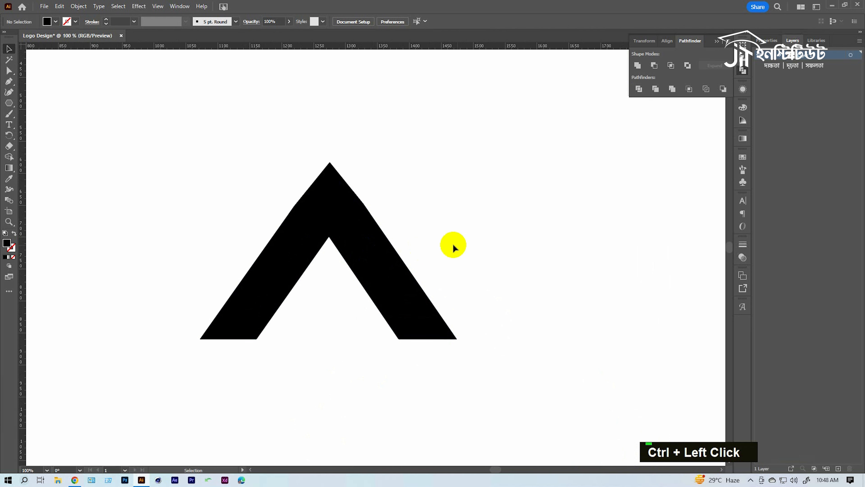
right_click(12, 105)
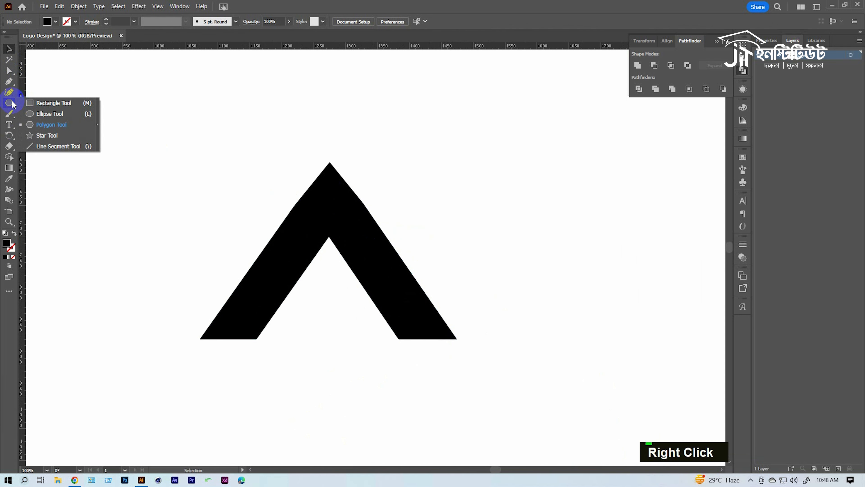
click(57, 147)
drag(273, 213, 428, 214)
key(v)
ctrl+click(366, 212)
ctrl+double_click(351, 202)
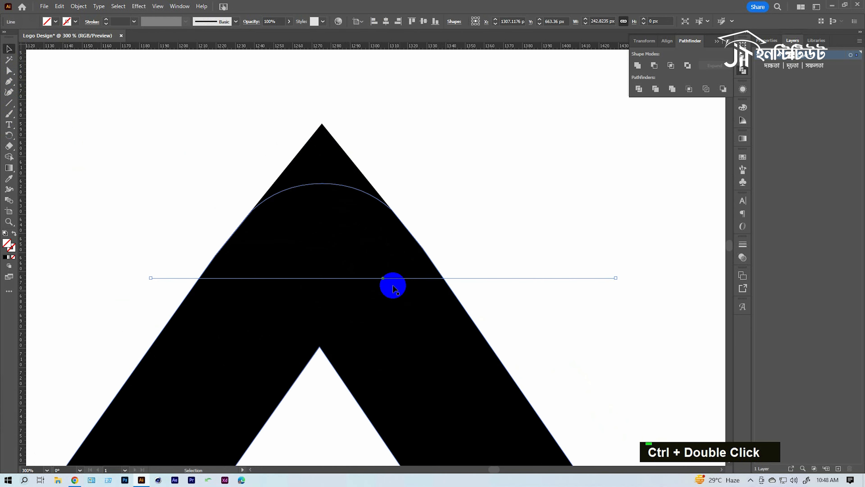
drag(383, 279, 342, 253)
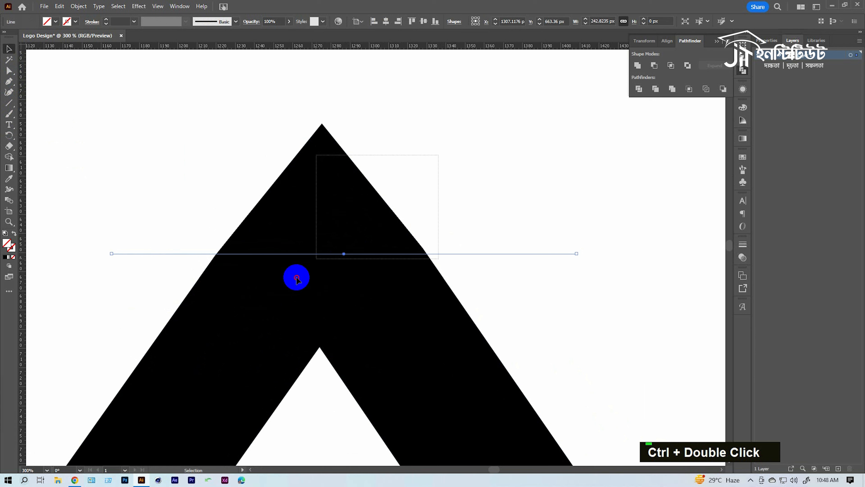
Cut off the letter's pointed peak above the line with the Shape Builder tool and delete the leftover line.
shift+click(256, 315)
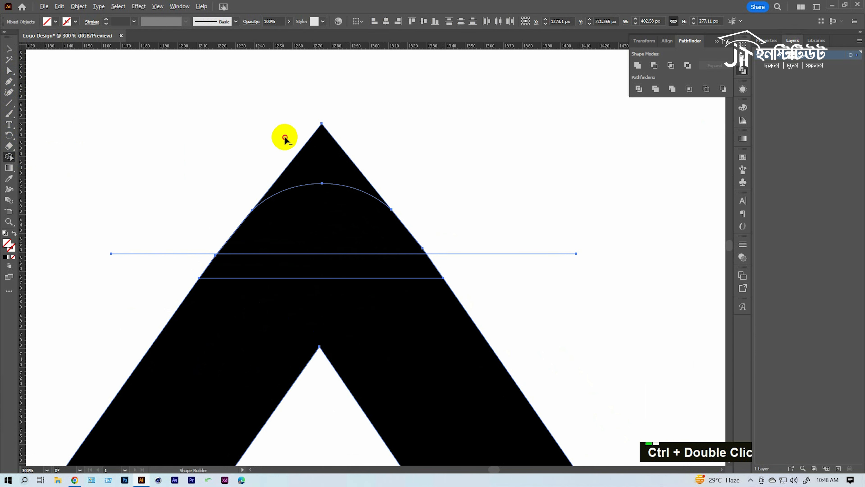
alt+click(394, 239)
key(v)
click(488, 214)
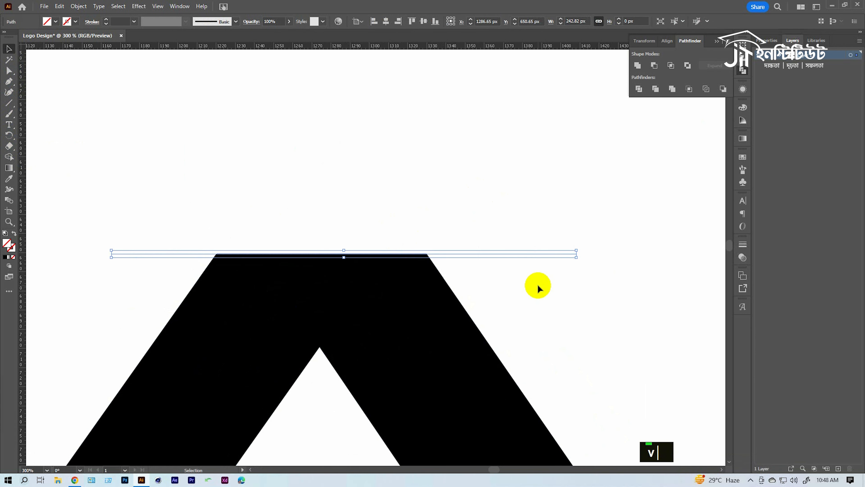
ctrl+alt+double_click(329, 320)
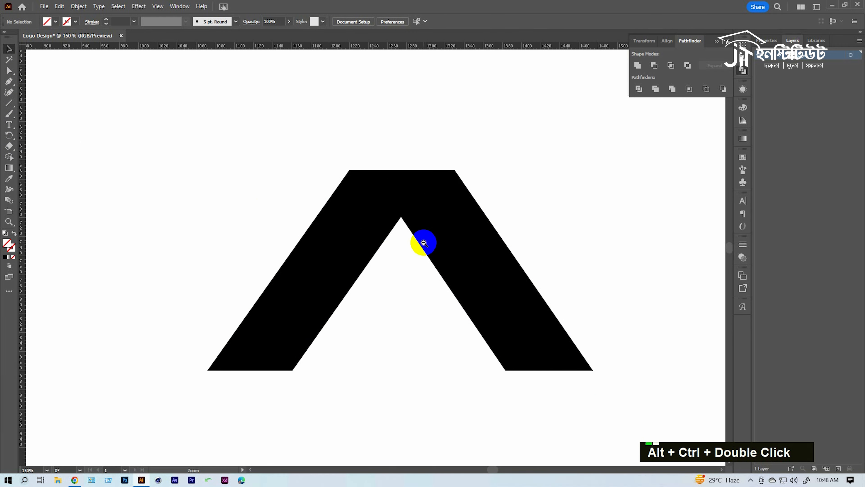
Try to move the letter's inner peak anchor lower, undo that change and deselect the letter.
ctrl+alt+double_click(424, 243)
ctrl+double_click(338, 283)
key(a)
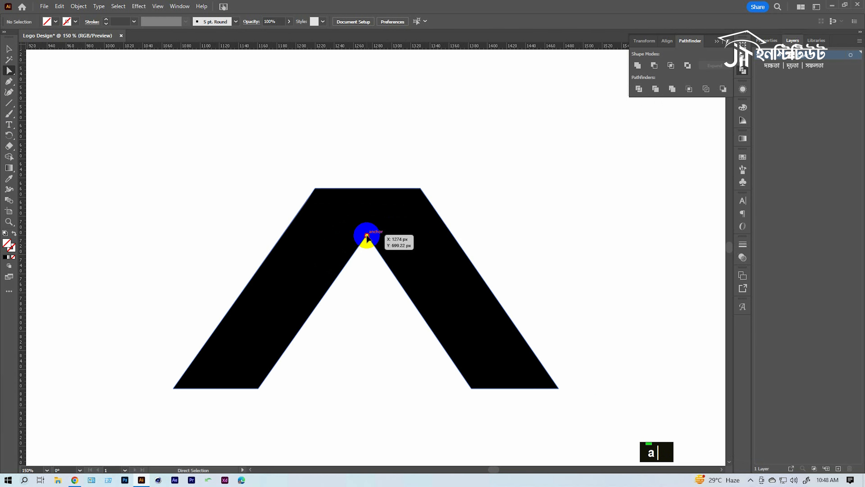
double_click(367, 235)
drag(367, 235, 366, 263)
key(ctrl)
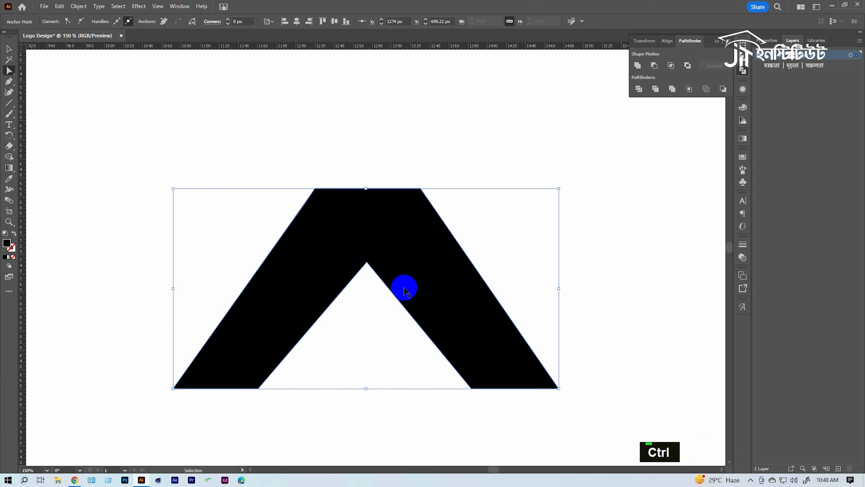
key(ctrl+z)
ctrl+alt+double_click(378, 251)
key(v)
drag(258, 211, 488, 345)
double_click(530, 236)
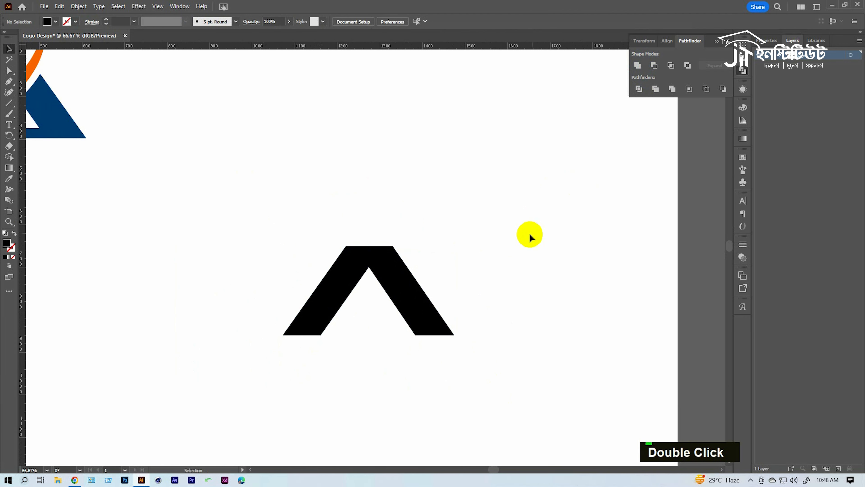
Draw a black square about 30 px wide in the empty area beside the letter.
key(m)
drag(529, 232, 528, 227)
ctrl+double_click(482, 253)
key(c)
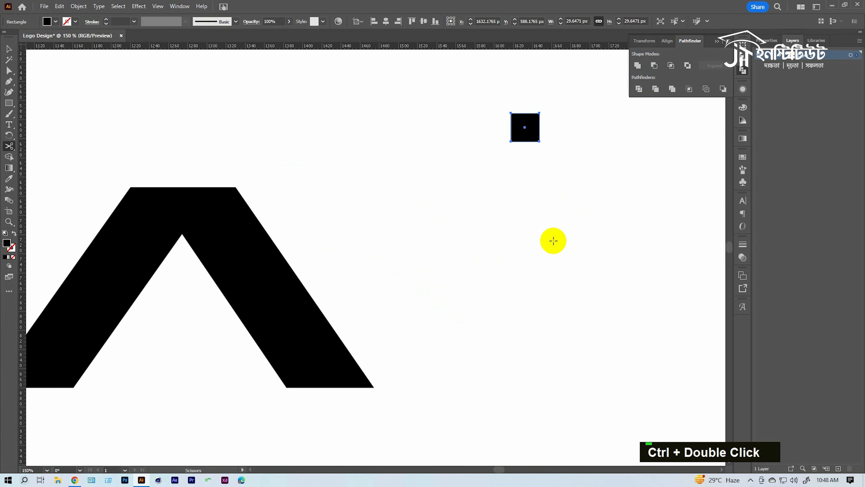
key(v)
double_click(534, 190)
drag(534, 190, 522, 223)
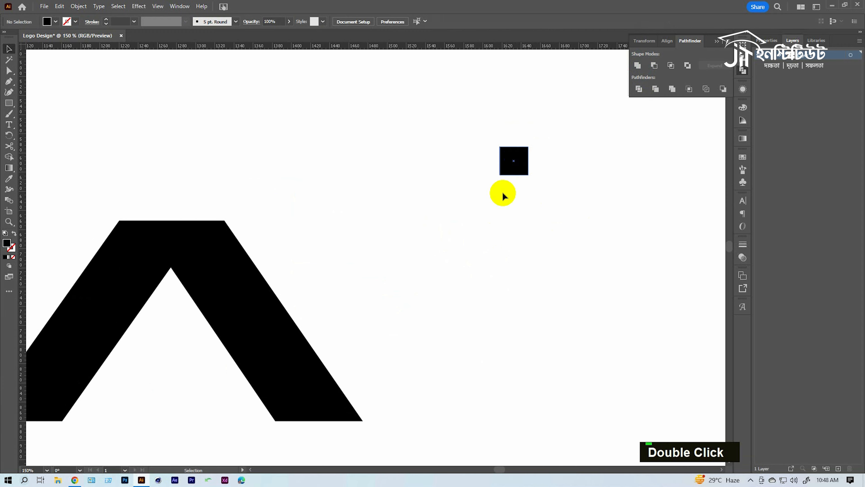
Shrink the square to about 23 px and duplicate it into a two-by-two window grid with narrow gaps.
ctrl+click(503, 198)
drag(442, 221, 485, 244)
click(470, 214)
click(521, 249)
shift+click(473, 207)
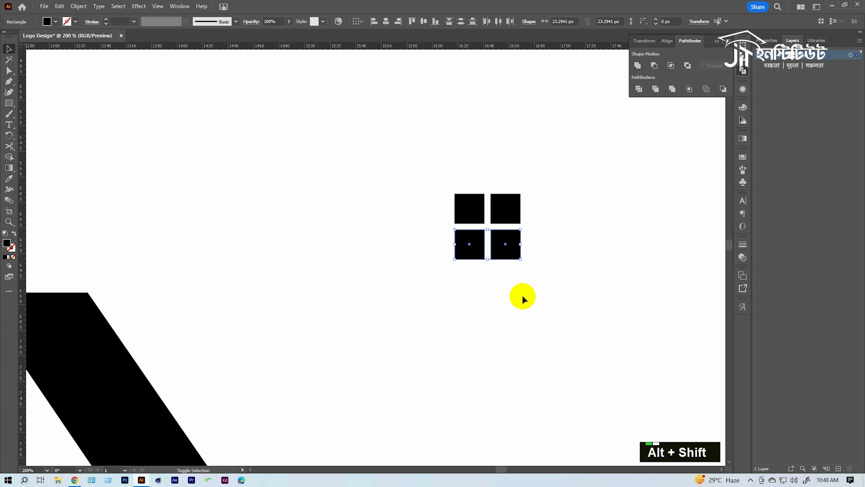
Move the four window squares into the opening between the letter's legs and deselect them.
ctrl+alt+double_click(526, 319)
drag(317, 243, 468, 257)
drag(377, 150, 175, 309)
click(373, 242)
drag(321, 242, 465, 193)
ctrl+alt+double_click(373, 239)
drag(430, 280, 446, 306)
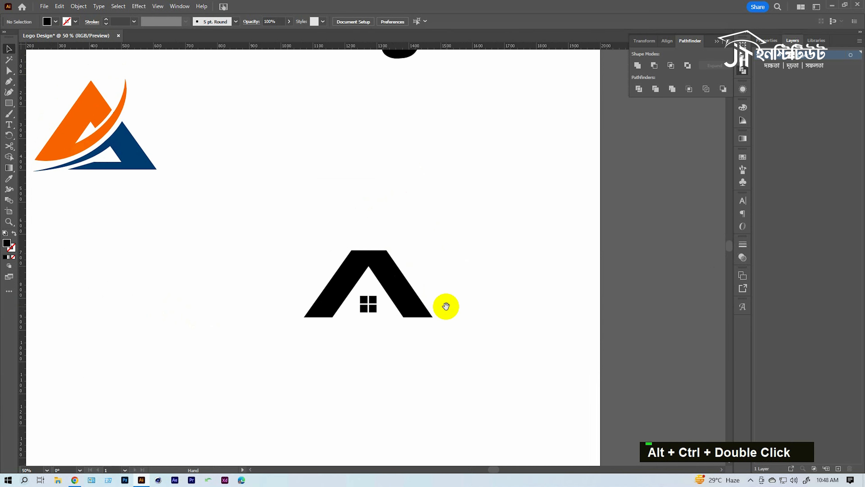
Group the four window squares and scale the group down to about 51.5 px wide.
ctrl+double_click(351, 293)
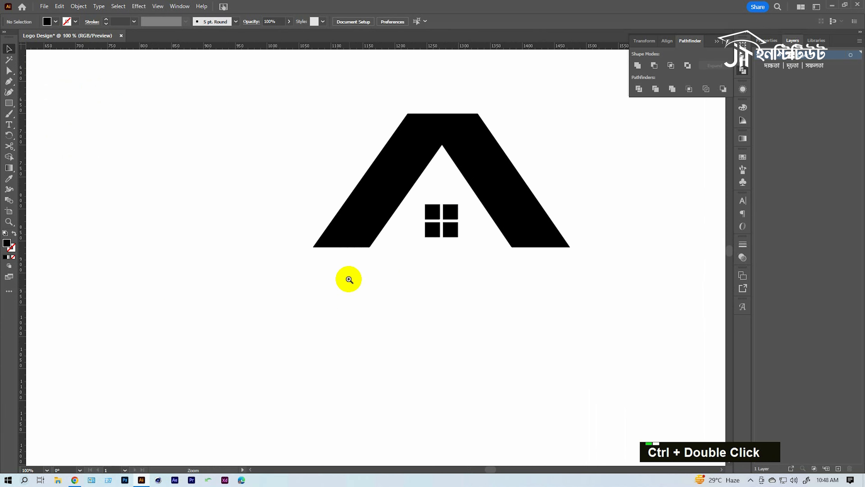
ctrl+click(350, 279)
drag(464, 210, 481, 238)
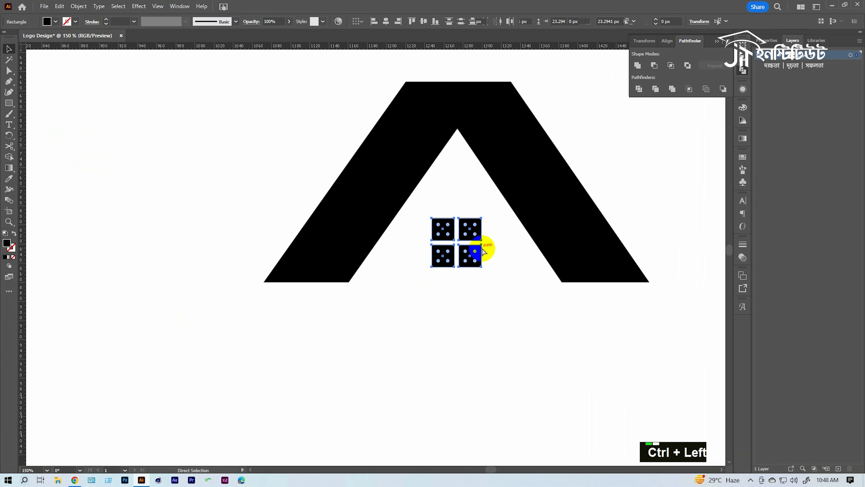
key(ctrl+g)
drag(458, 268, 456, 264)
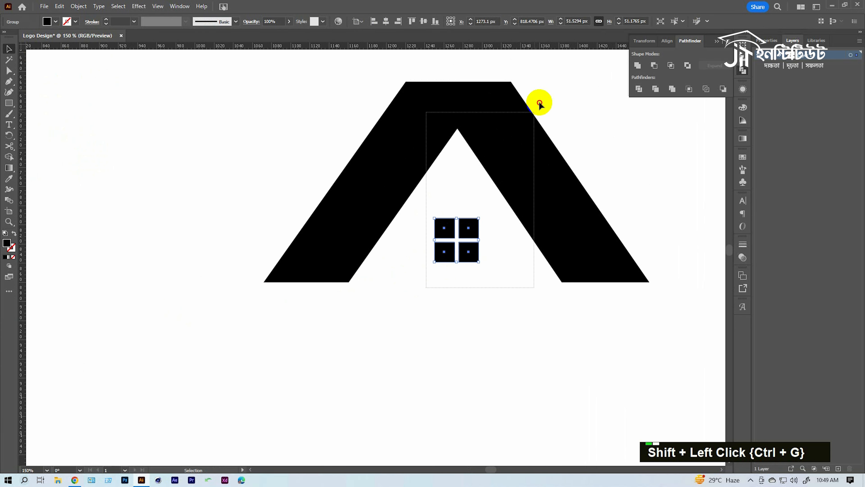
Align the window group to the letter's centre and position it in the lower part of the opening.
shift+click(495, 129)
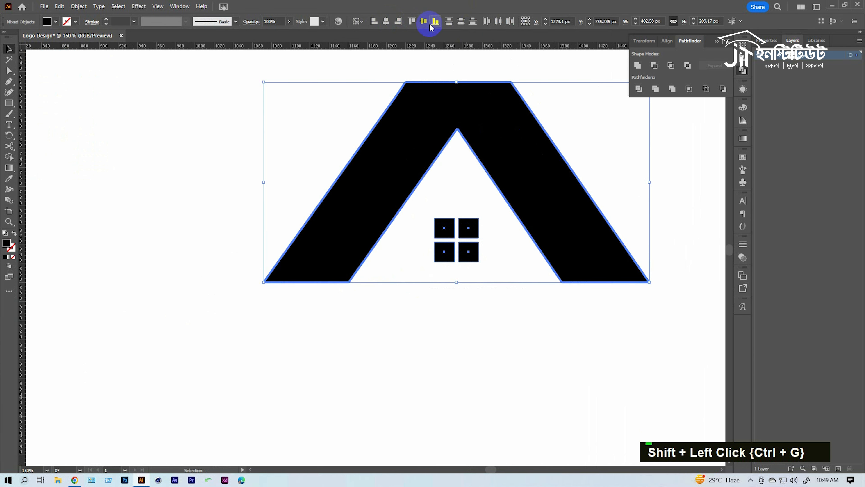
click(424, 22)
click(474, 357)
drag(469, 193, 462, 278)
click(462, 298)
Draw a chimney rectangle about 41 px wide and 149 px high rising from the letter's right leg.
key(m)
mouse_move(514, 113)
mouse_down()
mouse_move(546, 197)
mouse_move(554, 255)
mouse_up()
key(v)
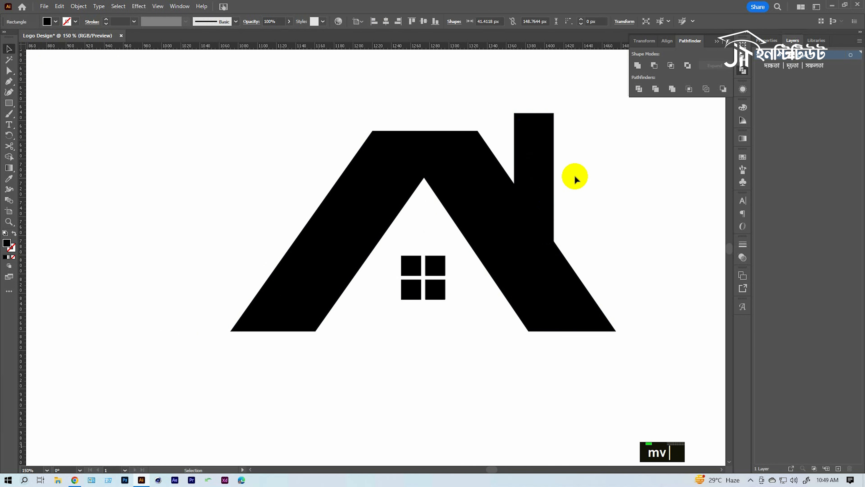
Move the chimney slightly right and down along the leg and stretch its top to about 164 px high.
double_click(537, 124)
drag(537, 123, 533, 128)
mouse_move(533, 164)
mouse_down()
mouse_move(539, 168)
mouse_move(527, 165)
mouse_up()
drag(527, 200, 545, 208)
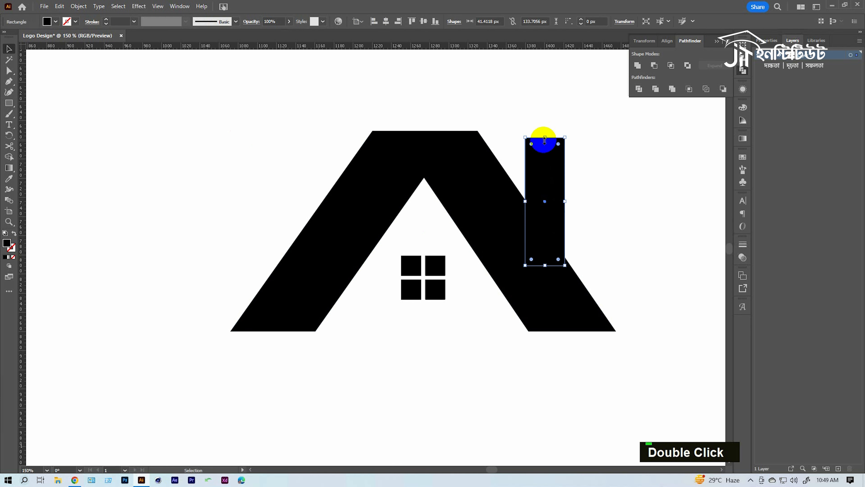
drag(547, 138, 547, 110)
Shorten the chimney so its top lines up with the letter's flat top and deselect it.
ctrl+alt+double_click(454, 198)
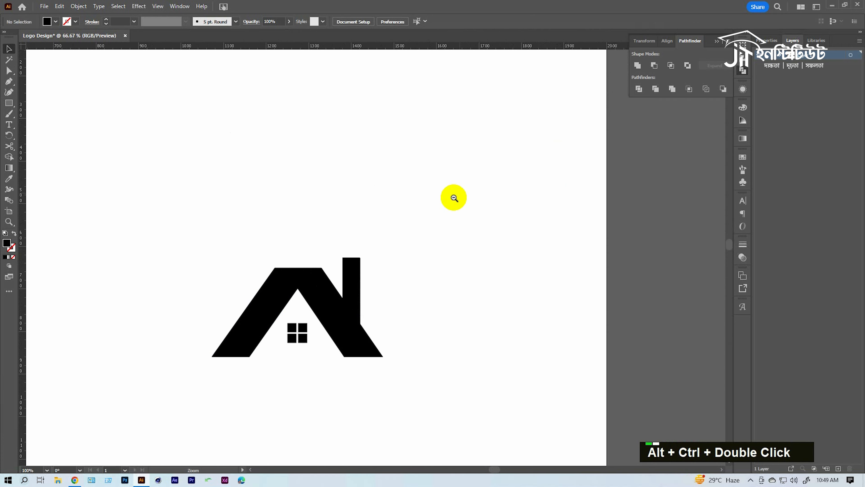
ctrl+double_click(351, 283)
click(410, 170)
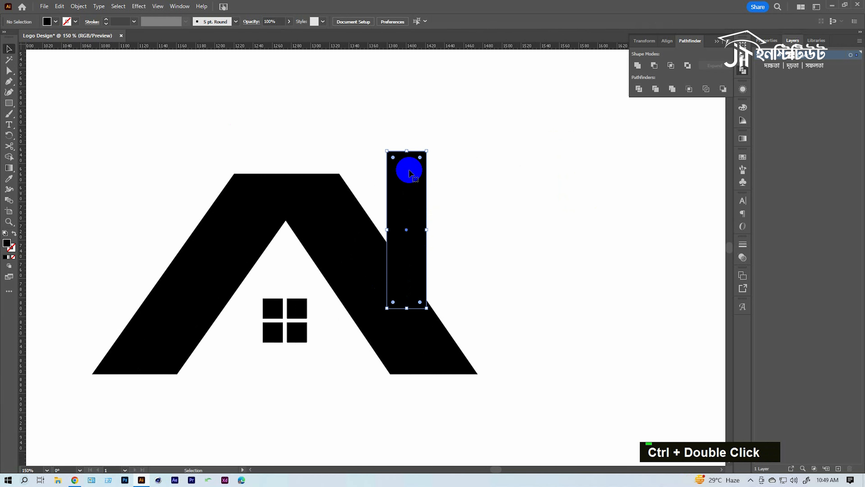
drag(407, 143, 407, 173)
key(ctrl+z)
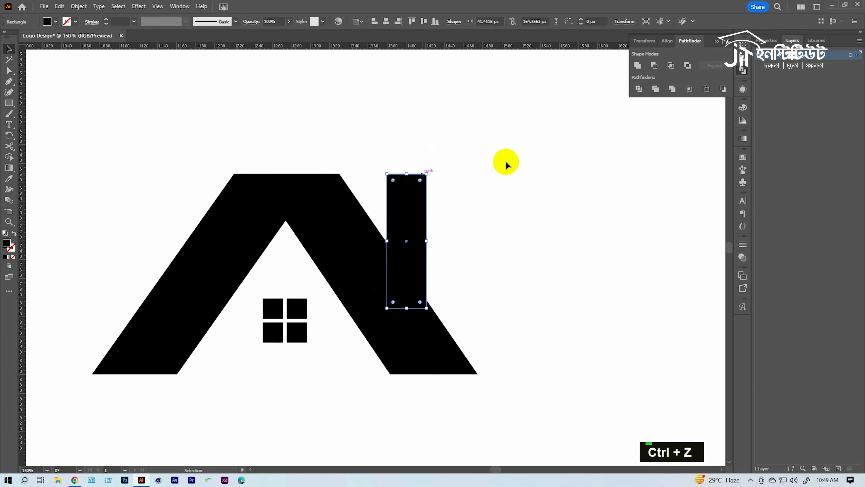
click(506, 162)
Duplicate the A-shaped roof to the left and scale the copy to under half size on the same baseline.
ctrl+alt+double_click(389, 266)
drag(388, 266, 623, 238)
alt+drag(552, 203, 380, 195)
alt+shift+drag(468, 170, 493, 248)
click(423, 195)
Shift the small roof slightly left so its right leg still overlaps the large roof's left leg.
ctrl+click(441, 234)
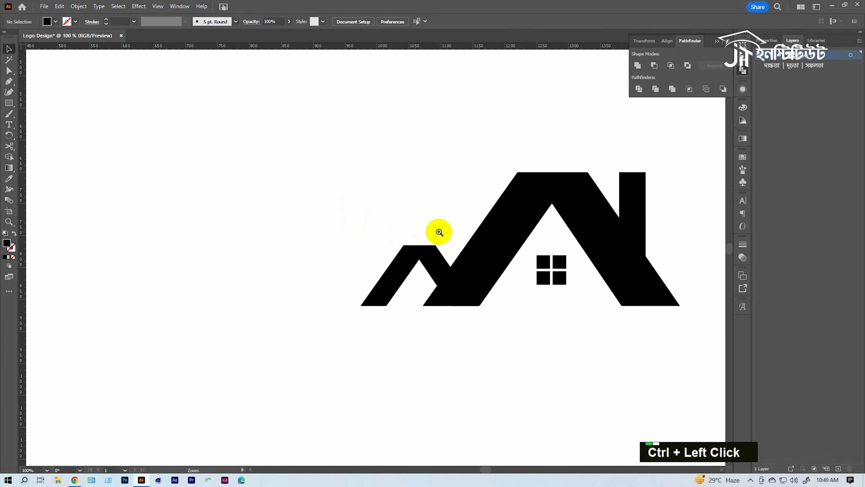
ctrl+click(441, 232)
ctrl+click(415, 286)
drag(337, 209, 485, 193)
click(476, 259)
ctrl+drag(476, 260, 454, 257)
ctrl+alt+click(419, 247)
ctrl+alt+click(418, 247)
ctrl+alt+click(418, 247)
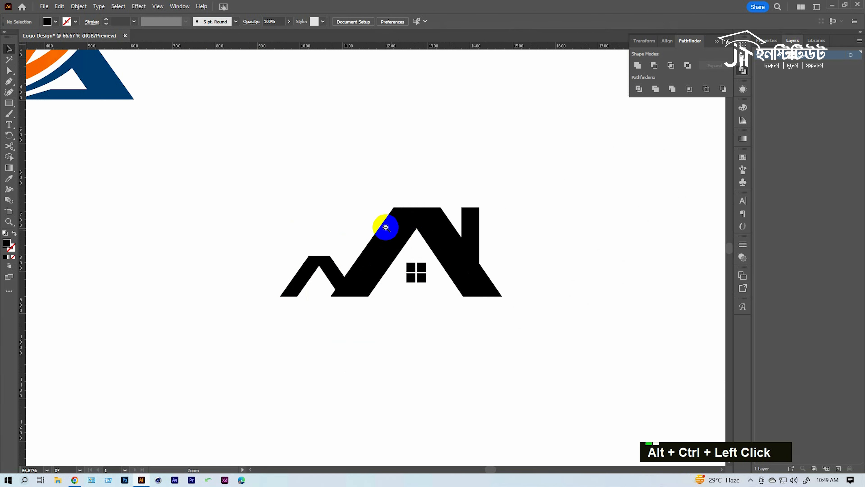
ctrl+alt+click(384, 226)
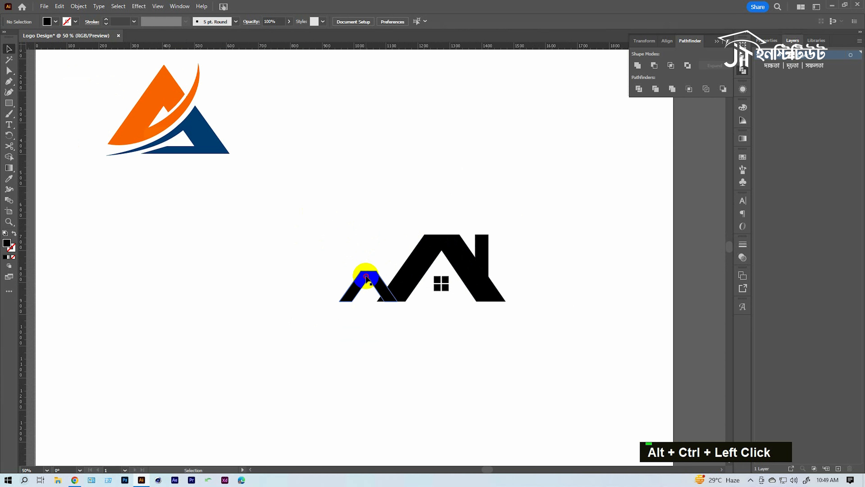
Nudge the small roof five steps right, closer to the large roof.
click(366, 277)
key(Right)
key(Right)
key(Right)
key(Right)
key(Right)
Group both roofs, the window and the chimney into one house mark and deselect it.
drag(365, 229, 560, 367)
key(ctrl+g)
click(497, 406)
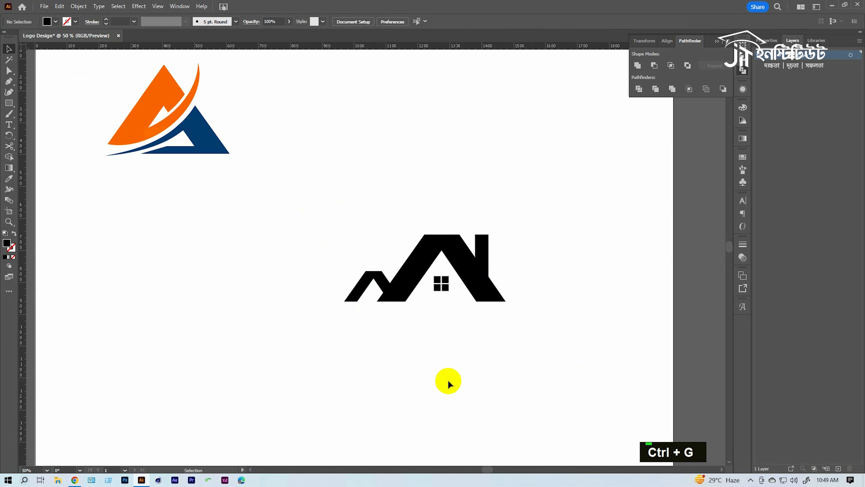
Add the text "JIT REAL ESTATE" in Ethnocentric Regular below the house mark.
key(t)
click(384, 353)
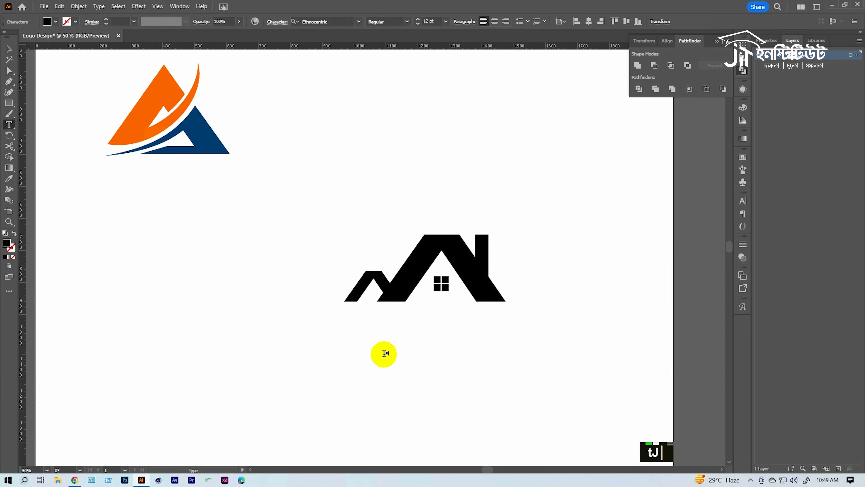
text(JIT REA L)
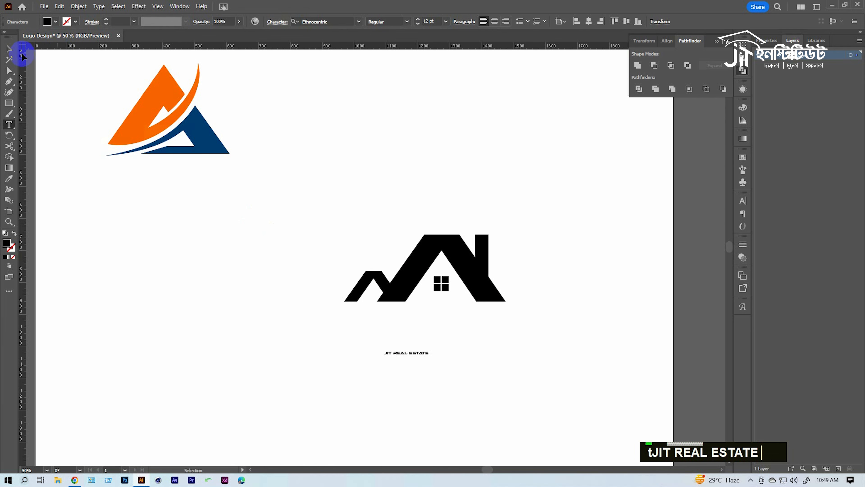
Enlarge the JIT REAL ESTATE text to slightly wider than the house mark and place it directly underneath.
drag(428, 357, 596, 411)
drag(518, 371, 458, 338)
ctrl+click(425, 343)
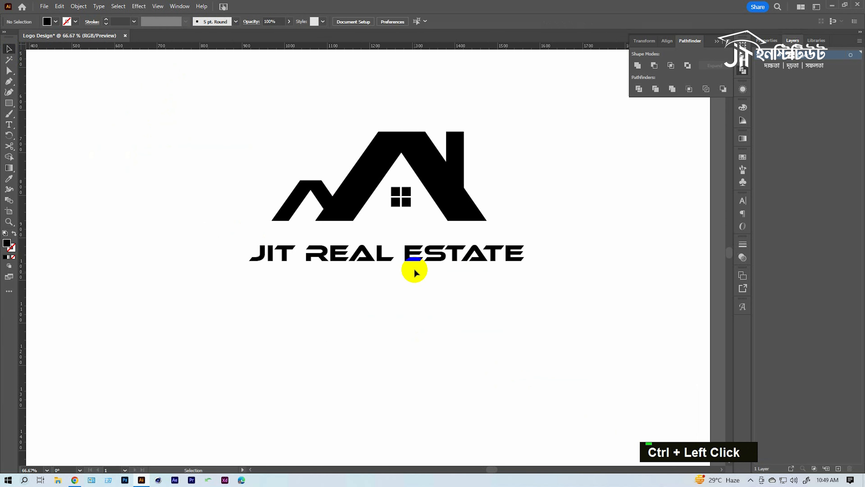
Move the house mark slightly down and place the JIT REAL ESTATE text closer beneath it.
ctrl+click(450, 348)
drag(559, 88, 235, 192)
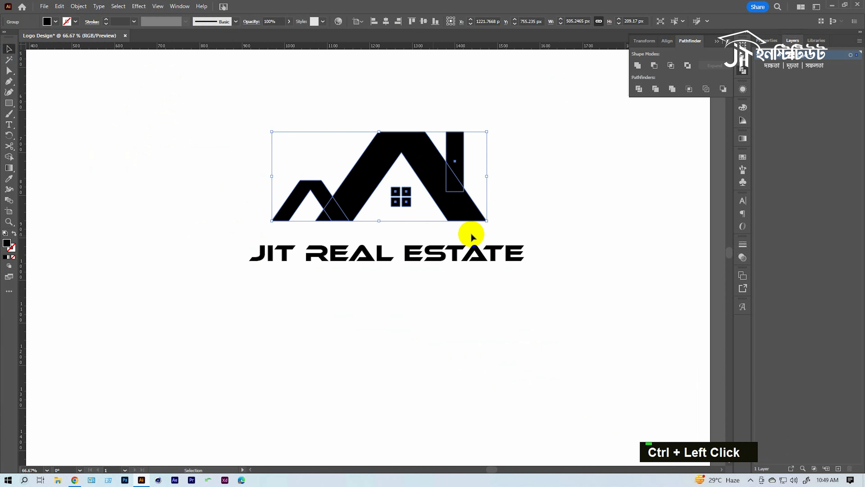
ctrl+click(436, 253)
drag(386, 257, 396, 278)
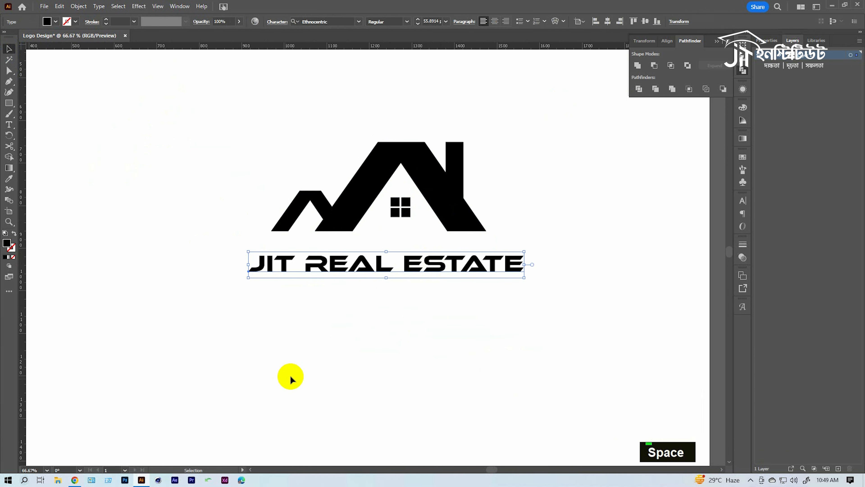
drag(416, 271, 416, 266)
click(398, 306)
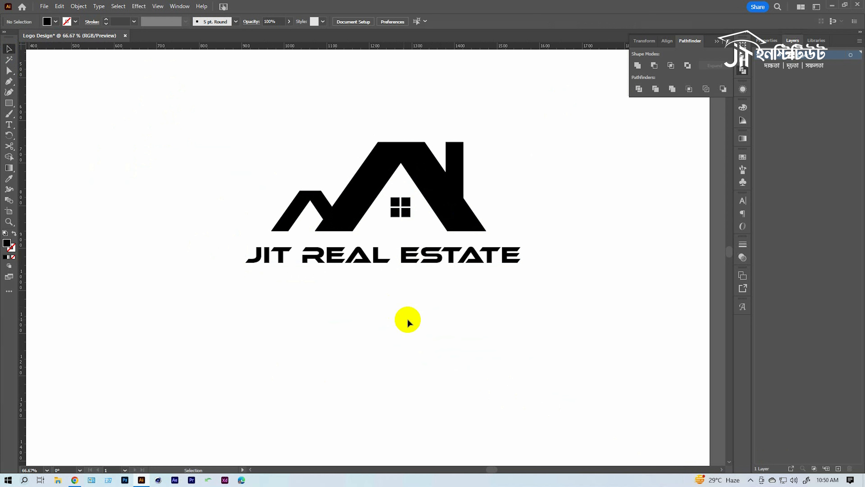
Change the font of the JIT REAL ESTATE text to Montserrat Bold.
double_click(377, 253)
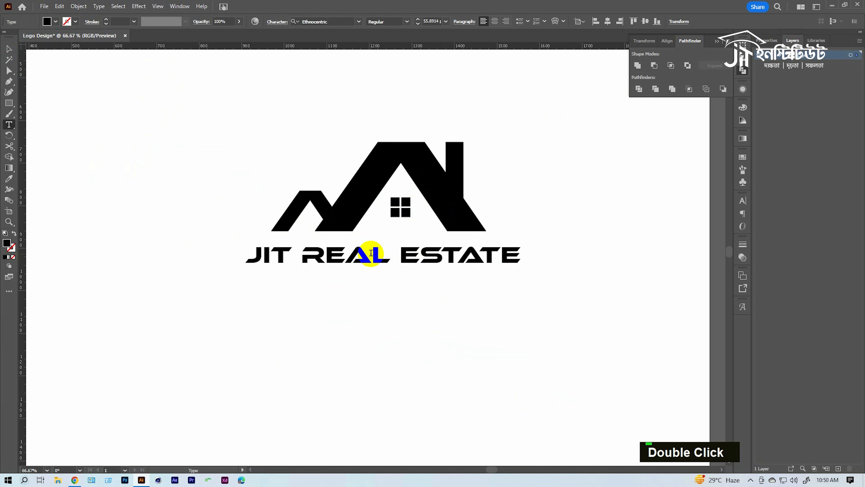
key(ctrl+a)
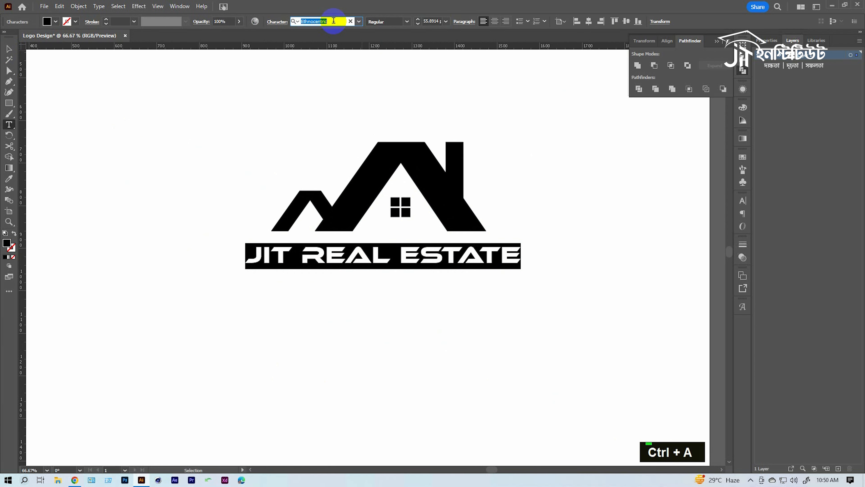
text(mont)
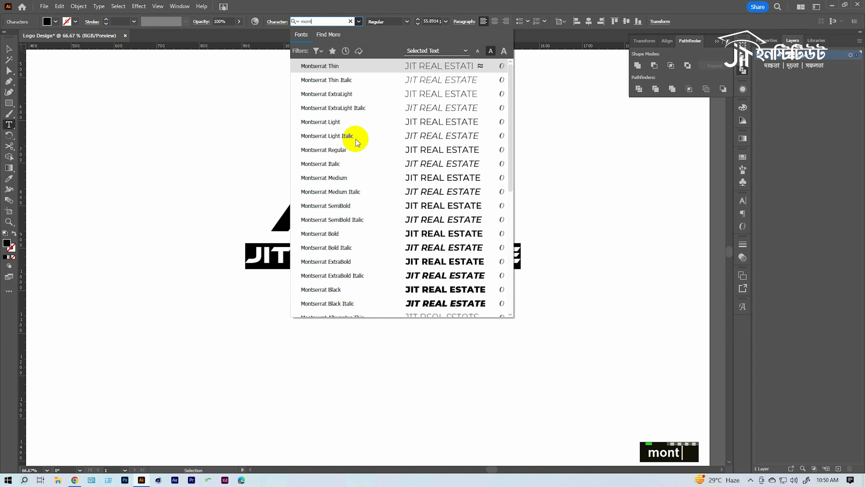
click(339, 235)
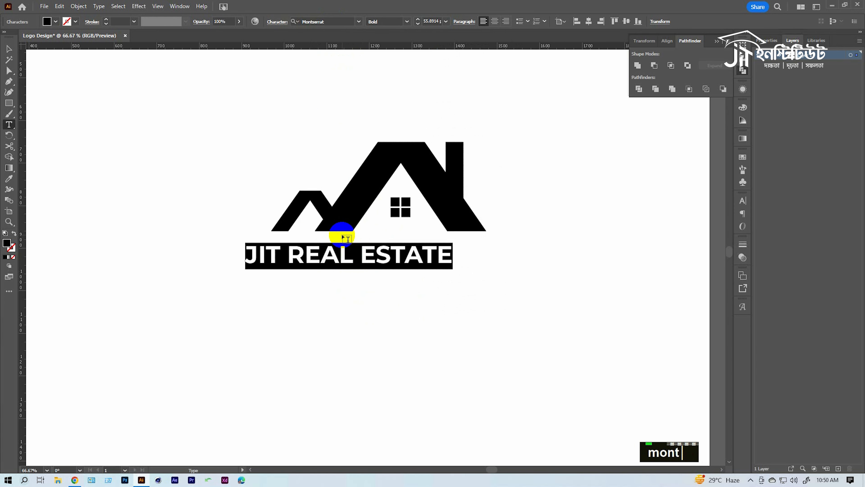
Enlarge the JIT REAL ESTATE text to slightly wider than the house mark and position it underneath.
click(12, 49)
click(451, 252)
drag(454, 270, 518, 297)
drag(418, 259, 519, 269)
click(472, 232)
Set only the word ESTATE to Montserrat Light and deselect the text.
key(t)
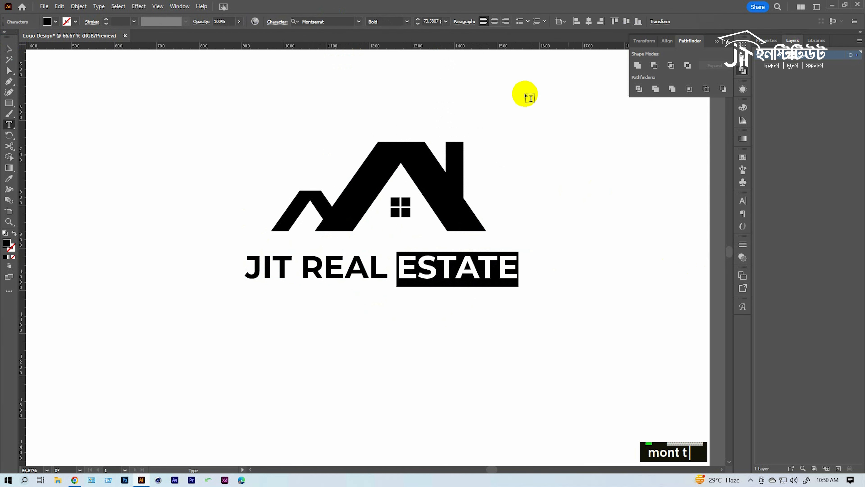
click(407, 22)
click(405, 75)
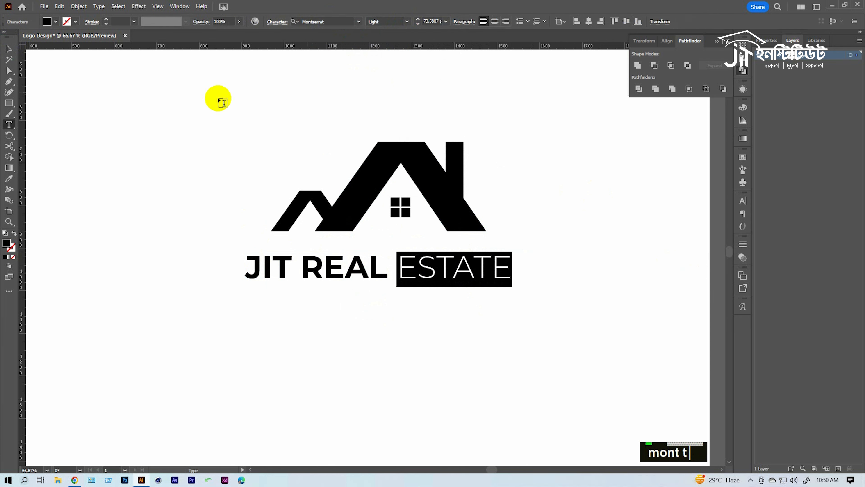
click(13, 52)
click(141, 141)
Group the house mark and the JIT REAL ESTATE text into one logo.
ctrl+alt+double_click(375, 225)
ctrl+alt+click(410, 245)
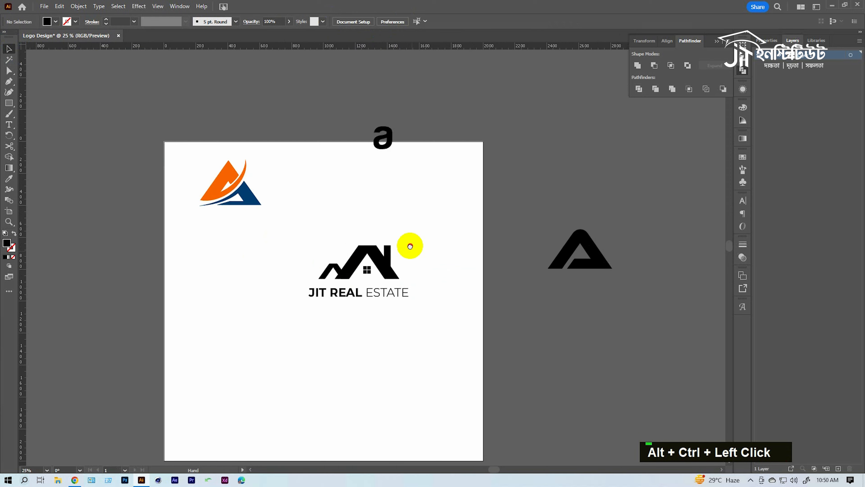
ctrl+double_click(351, 251)
click(409, 226)
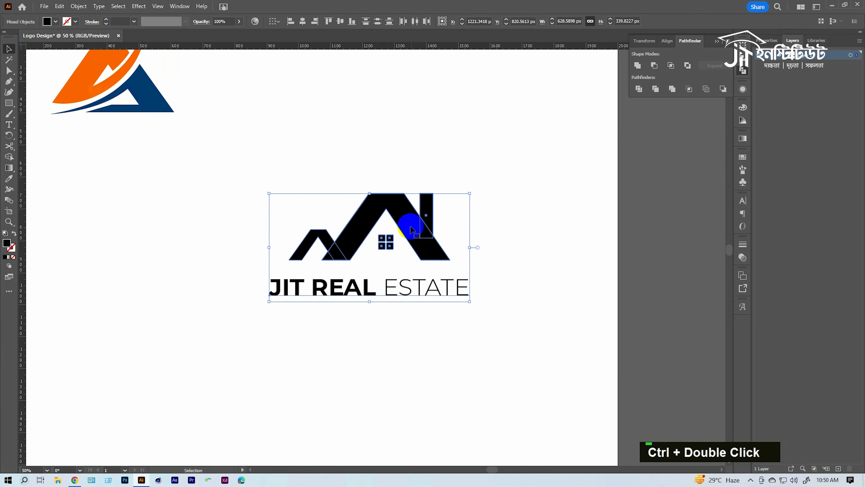
double_click(392, 150)
drag(289, 141, 486, 356)
key(ctrl+g)
Move the real-estate logo up beside the orange and blue A logo and deselect it.
ctrl+alt+click(433, 286)
drag(455, 292, 431, 277)
drag(410, 232, 393, 125)
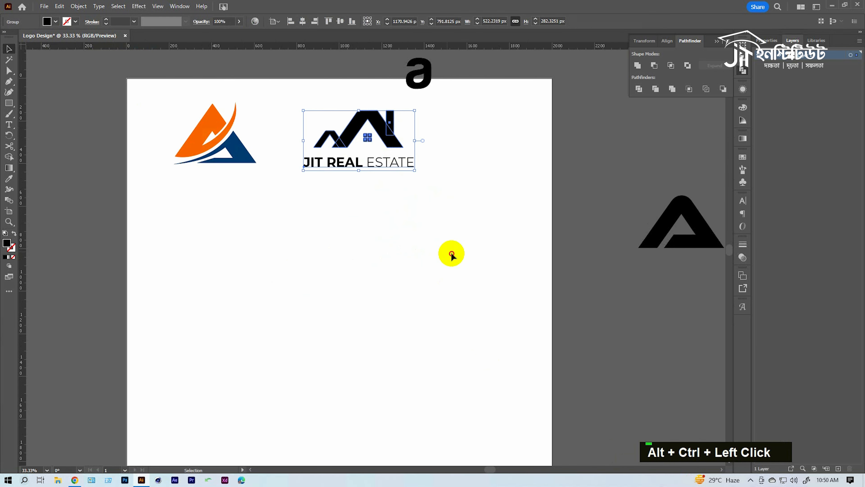
click(451, 254)
drag(433, 236, 429, 257)
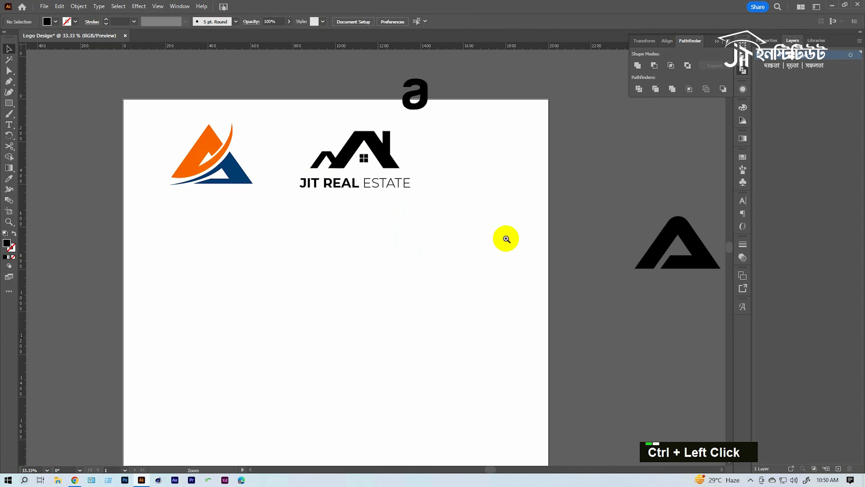
Isolate the house mark group inside the logo for editing its chimney.
drag(304, 87, 450, 171)
drag(491, 300, 490, 235)
key(a)
click(417, 224)
ctrl+double_click(418, 226)
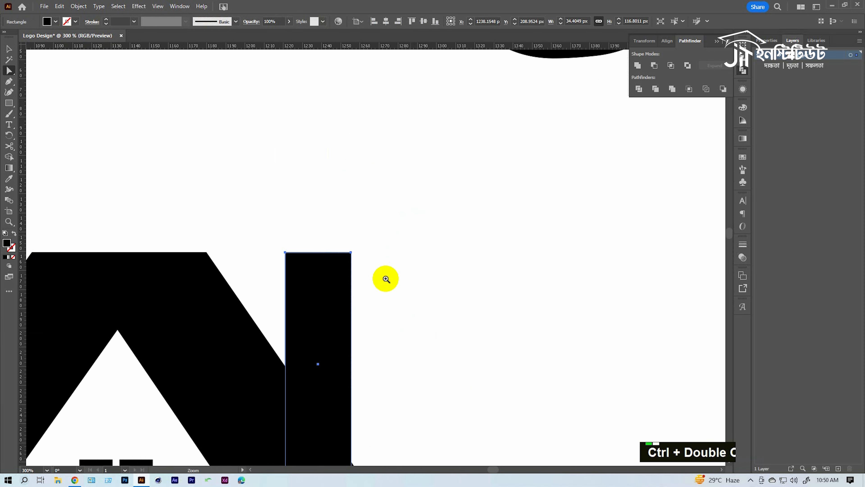
drag(385, 279, 449, 256)
key(v)
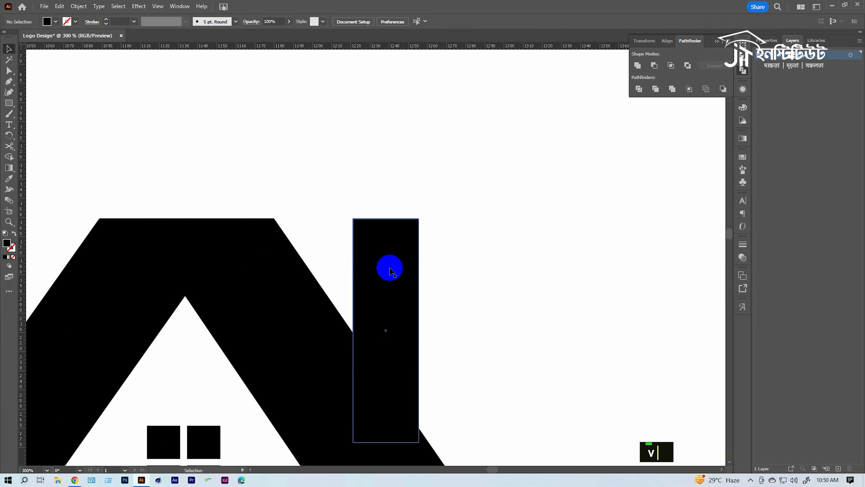
double_click(390, 259)
double_click(390, 258)
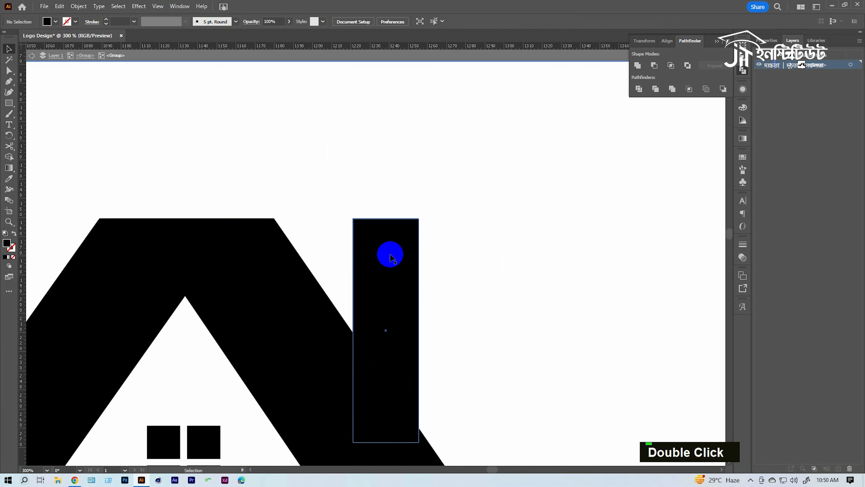
Copy the chimney in place, narrow the copy to about 17 px, raise it above the chimney and round its top.
click(411, 266)
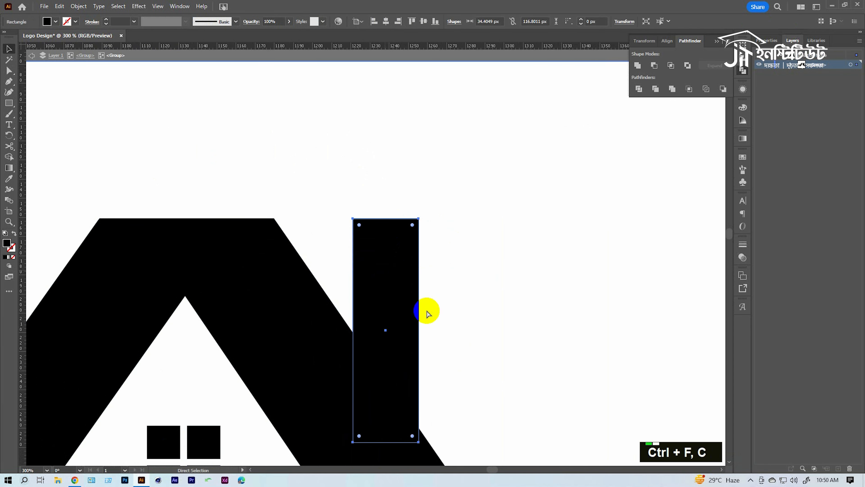
drag(418, 332, 391, 299)
drag(400, 261, 387, 226)
key(a)
click(381, 182)
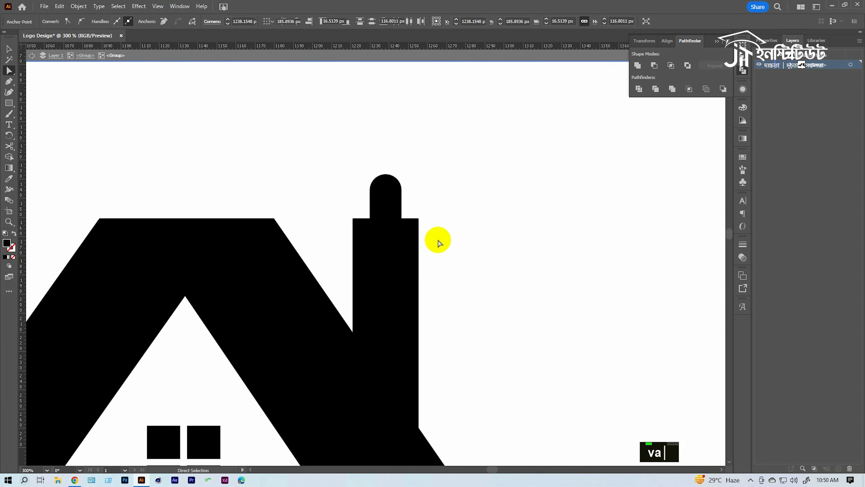
Try rounding both upper corners of the chimney.
click(358, 225)
shift+click(419, 218)
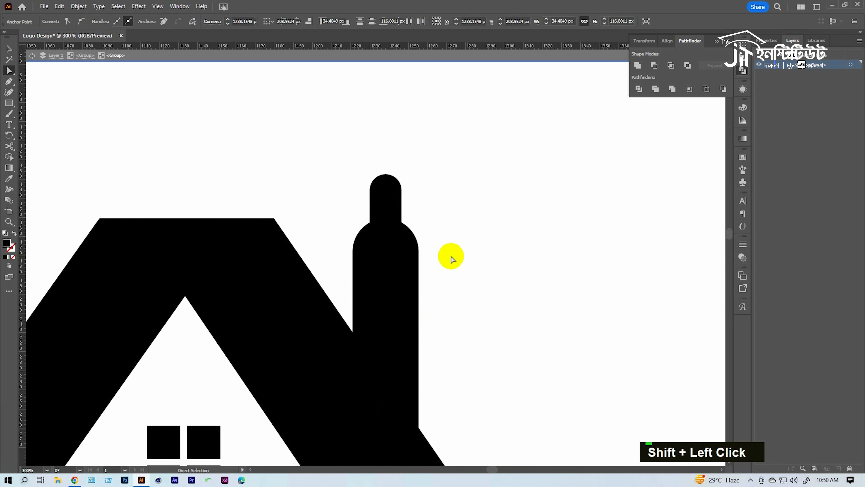
ctrl+alt+click(376, 236)
ctrl+alt+click(442, 293)
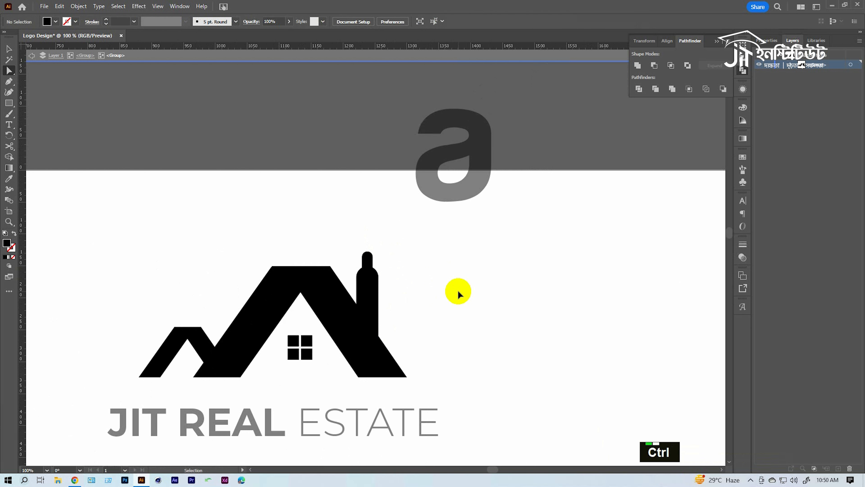
Undo the corner rounding and delete the narrow piece on top of the chimney.
key(ctrl+z)
key(ctrl+z)
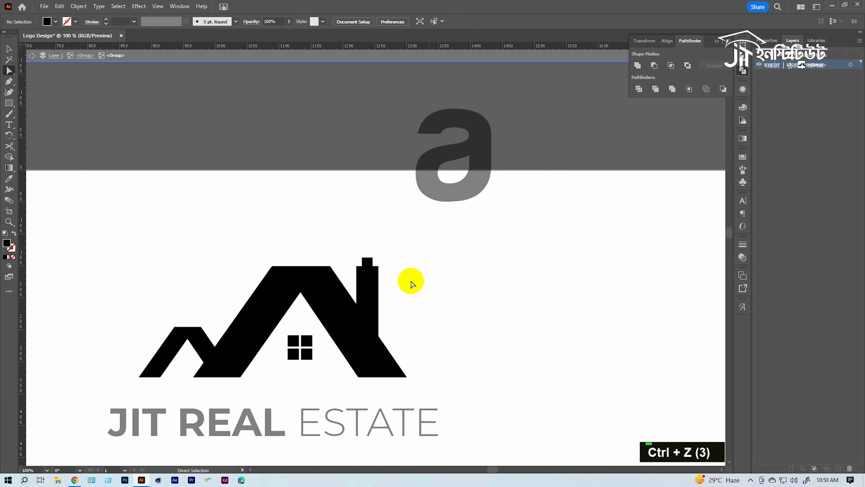
click(363, 281)
key(Delete)
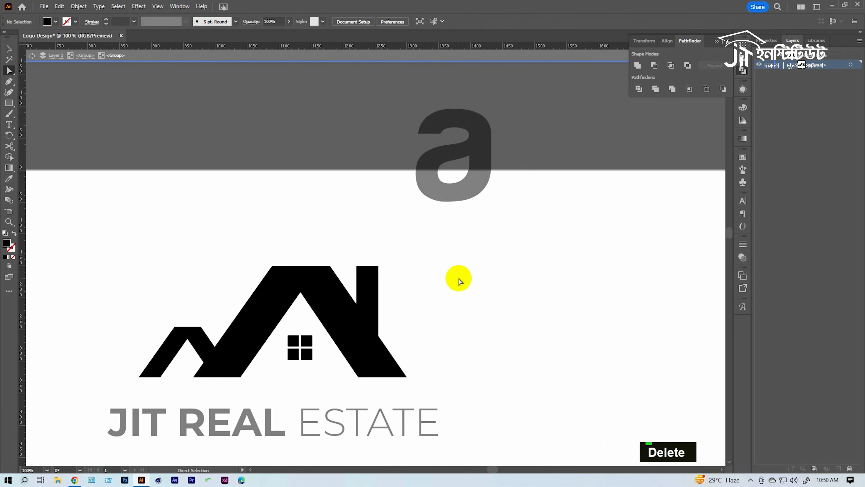
Create a triangle near the chimney using the Polygon tool with a 50 px radius and 3 sides.
ctrl+click(360, 280)
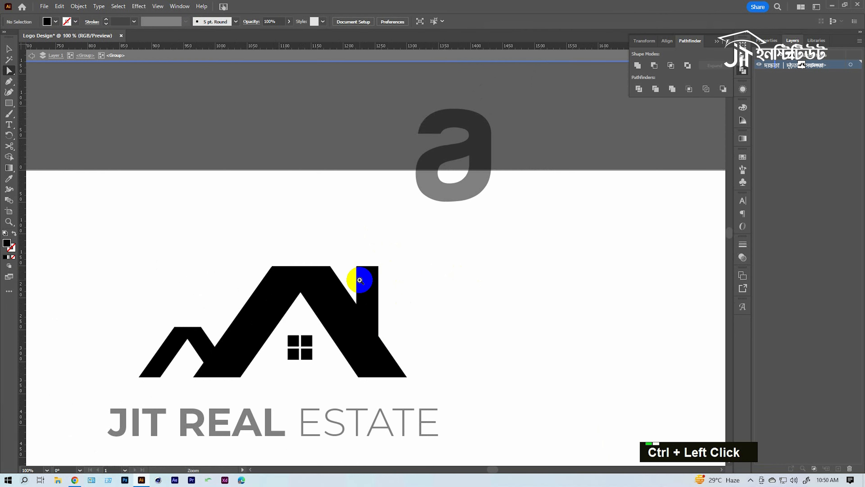
ctrl+click(386, 250)
drag(426, 243, 450, 257)
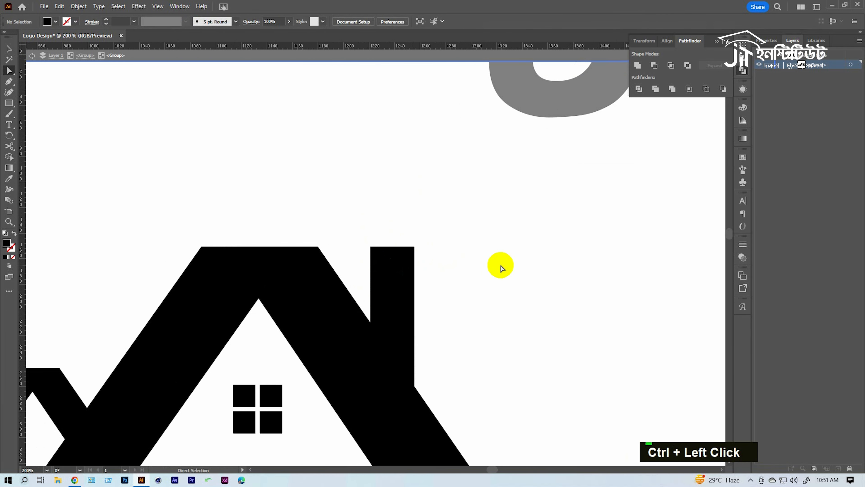
right_click(10, 110)
click(37, 137)
click(362, 196)
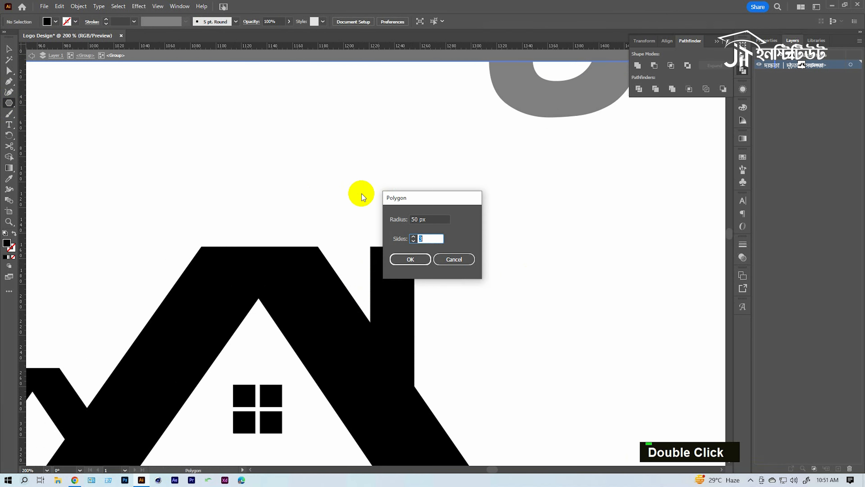
click(413, 260)
Center the triangle horizontally over the upper end of the chimney.
key(v)
drag(415, 116, 337, 191)
drag(341, 185, 380, 246)
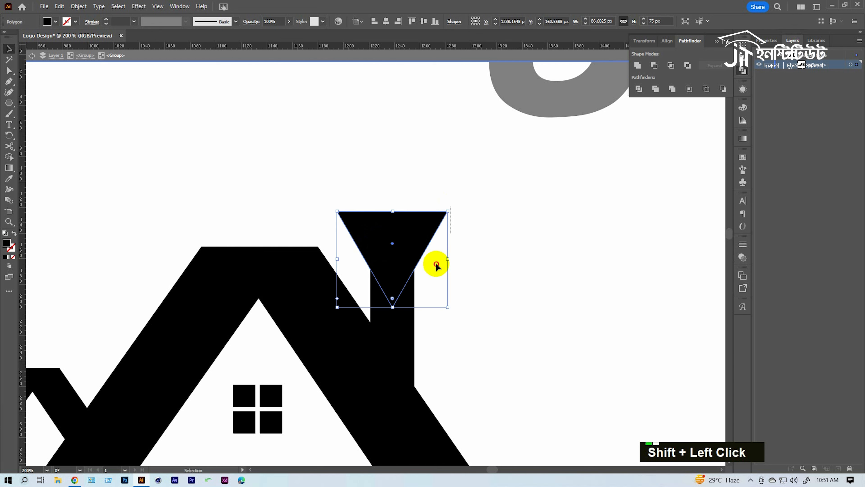
drag(355, 279, 355, 278)
click(509, 211)
Turn the triangle to point upward, shrink it to about 60 × 52 px and seat it on the chimney.
click(442, 212)
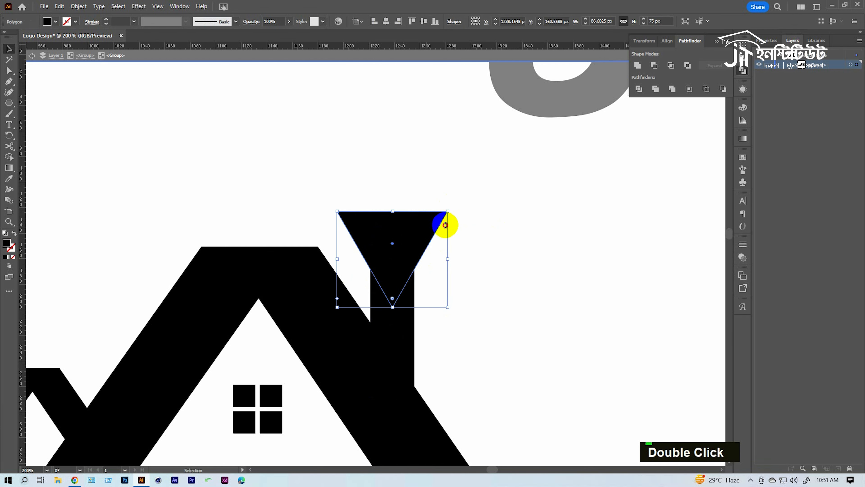
drag(445, 224, 351, 258)
drag(447, 178, 441, 193)
click(484, 239)
ctrl+click(390, 272)
ctrl+click(391, 219)
key(v)
shift+click(390, 280)
click(398, 291)
double_click(388, 197)
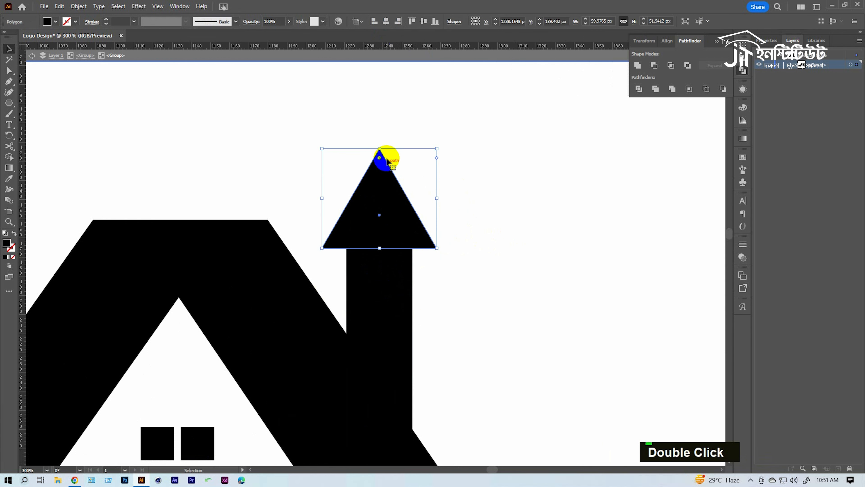
Shrink the triangle to about 46 × 39 px, narrow the chimney beneath it into an arrow shaft, and leave isolation.
drag(381, 149, 381, 173)
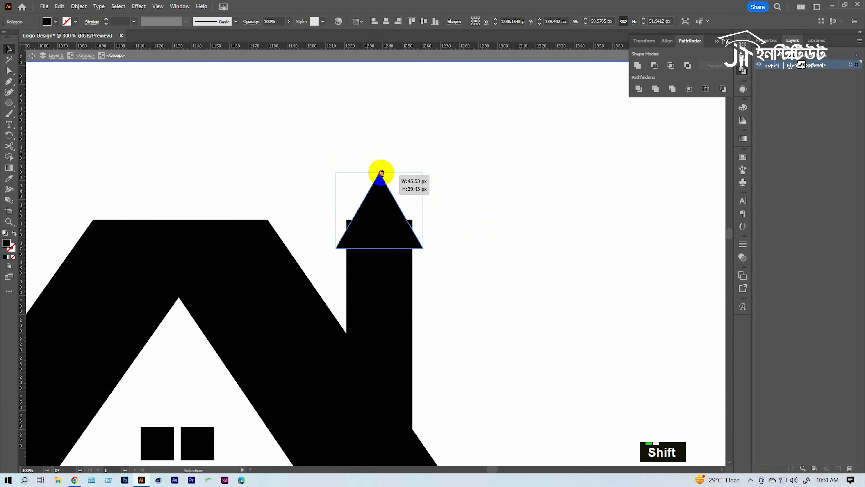
shift+click(391, 224)
drag(391, 218, 392, 203)
click(411, 314)
drag(413, 331, 396, 335)
click(459, 298)
drag(401, 211, 400, 224)
click(440, 243)
ctrl+click(408, 268)
double_click(408, 190)
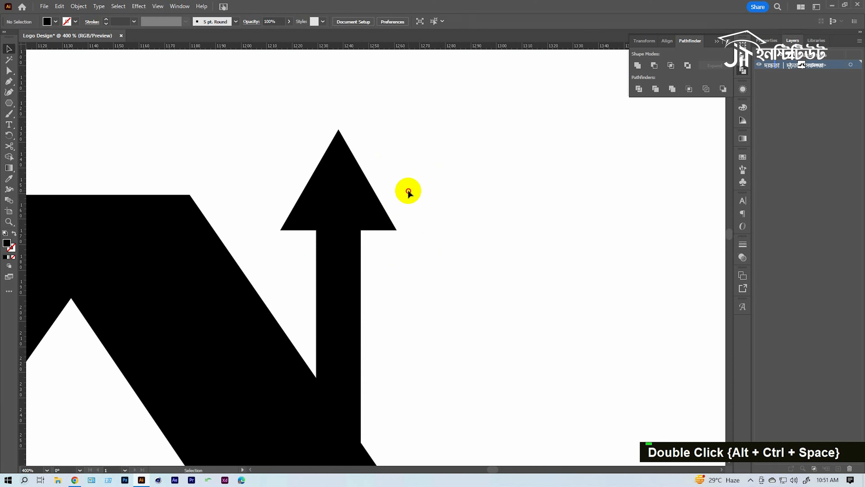
Examine the whole real-estate logo with its arrow-shaped chimney at different magnifications.
ctrl+alt+click(376, 207)
ctrl+alt+click(377, 206)
ctrl+alt+click(376, 206)
ctrl+alt+click(376, 206)
ctrl+alt+click(450, 228)
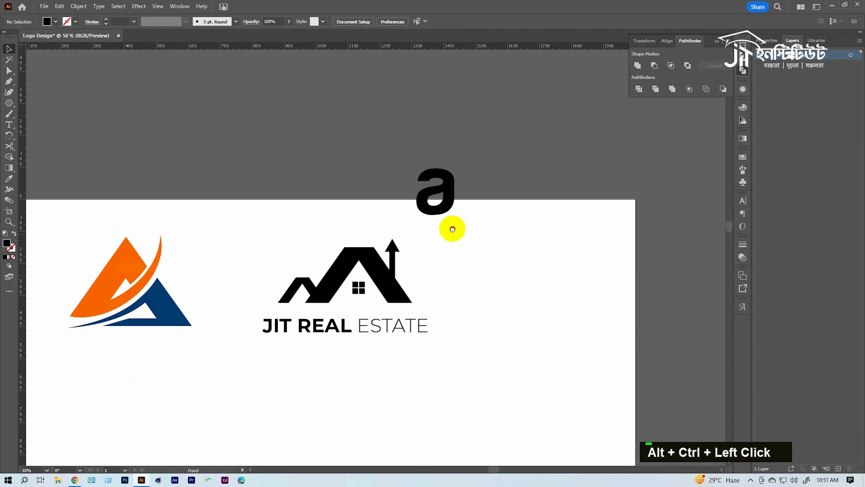
drag(455, 277, 467, 239)
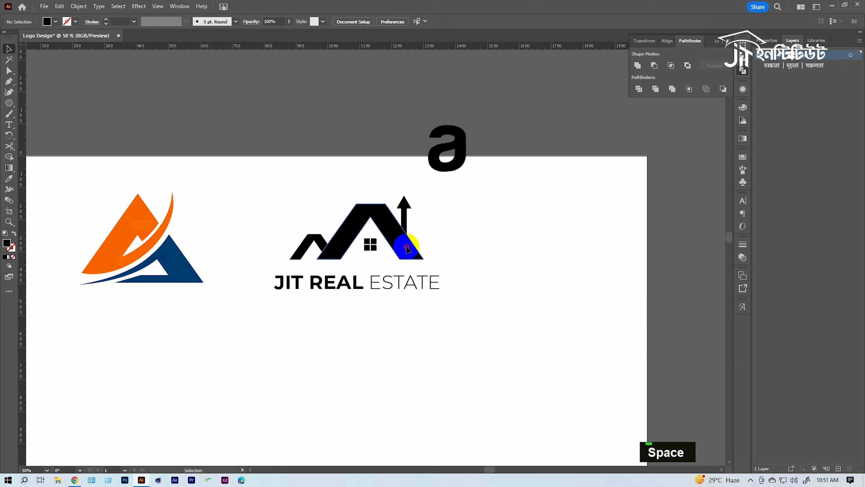
ctrl+click(407, 266)
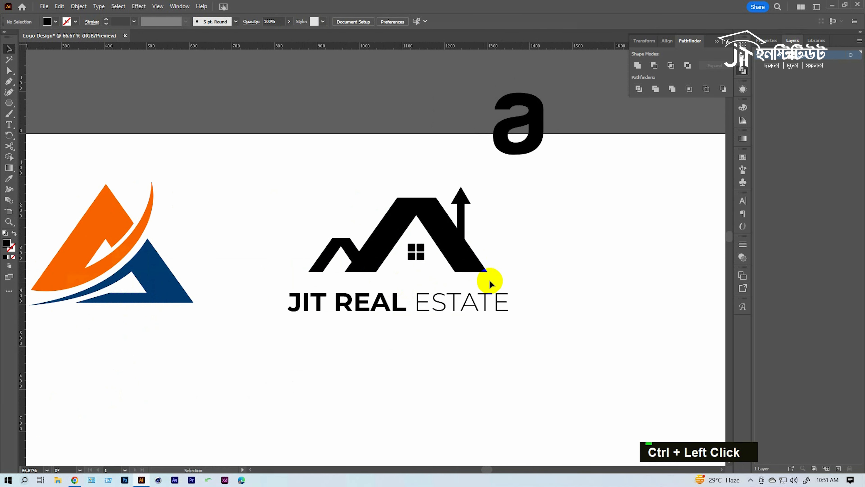
ctrl+alt+click(486, 287)
Move the lowercase letter a off the artboard's upper edge and select the real-estate logo group.
ctrl+alt+click(472, 245)
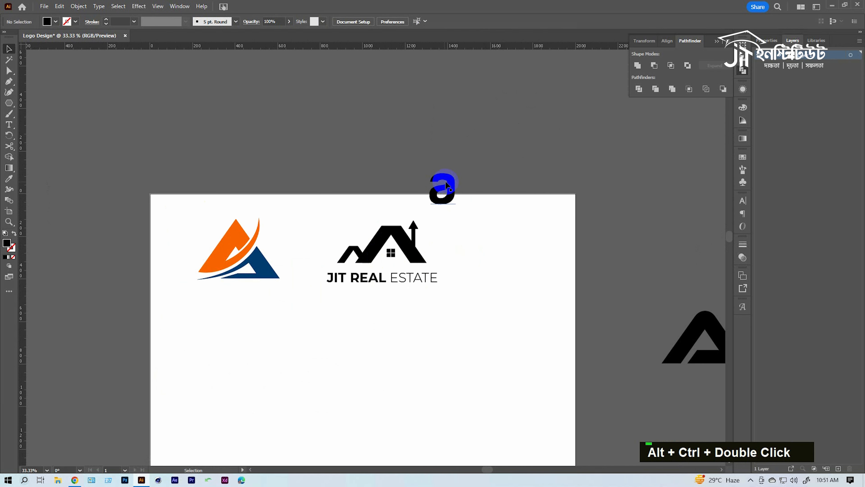
click(479, 243)
drag(327, 304, 328, 304)
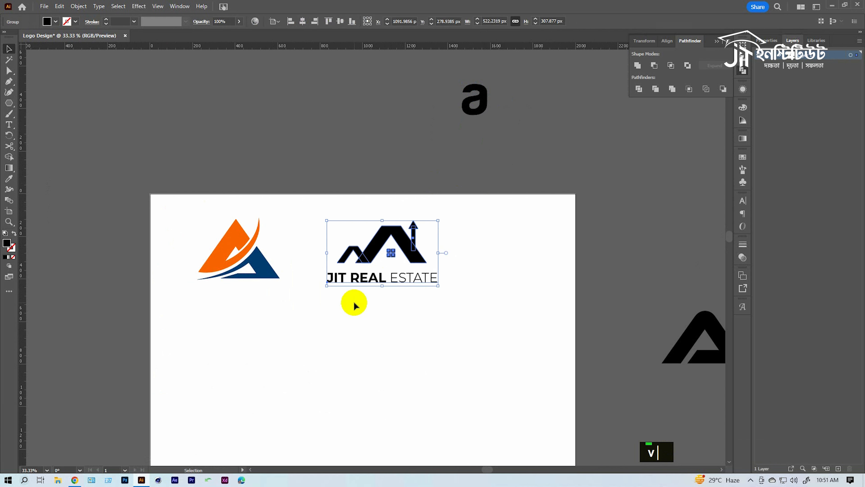
Duplicate the black real-estate logo so two copies sit side by side on the artboard and one sits above it.
drag(413, 252, 540, 297)
drag(445, 263, 444, 264)
click(371, 377)
Recolor the middle real-estate logo copy with the dark blue sampled from the A-based triangle logo.
drag(320, 359, 447, 261)
key(i)
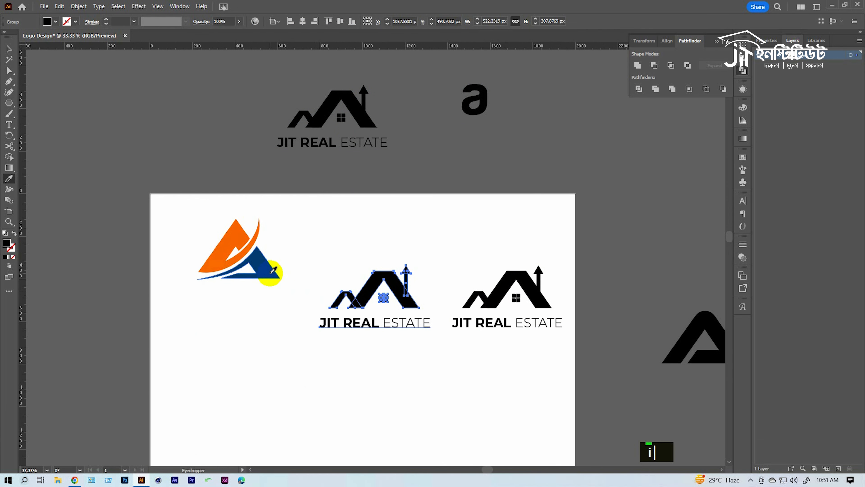
click(270, 272)
key(v)
Recolor the real-estate logo copy beside the blue one with the orange sampled from the A-based triangle logo.
drag(499, 267, 543, 369)
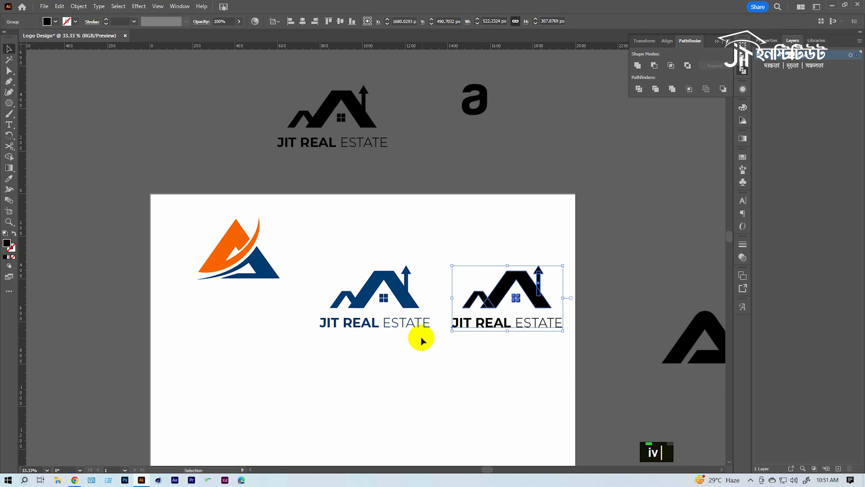
key(i)
click(249, 246)
key(v)
click(453, 360)
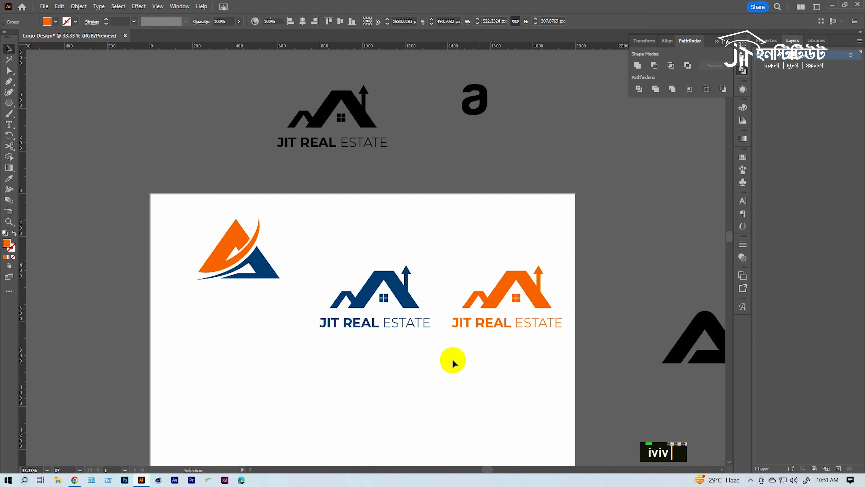
Duplicate the dark blue real-estate logo straight down beneath the original.
drag(351, 369, 533, 295)
drag(380, 168, 344, 117)
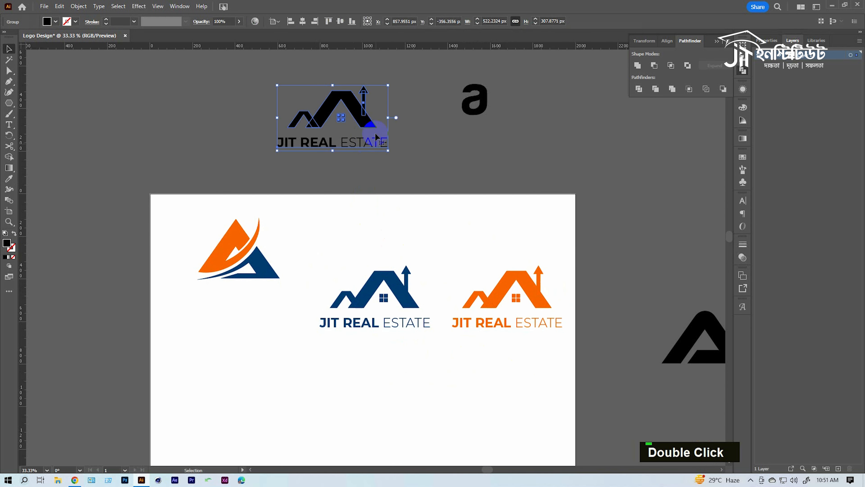
drag(388, 355, 392, 282)
drag(382, 240, 374, 334)
ctrl+click(376, 295)
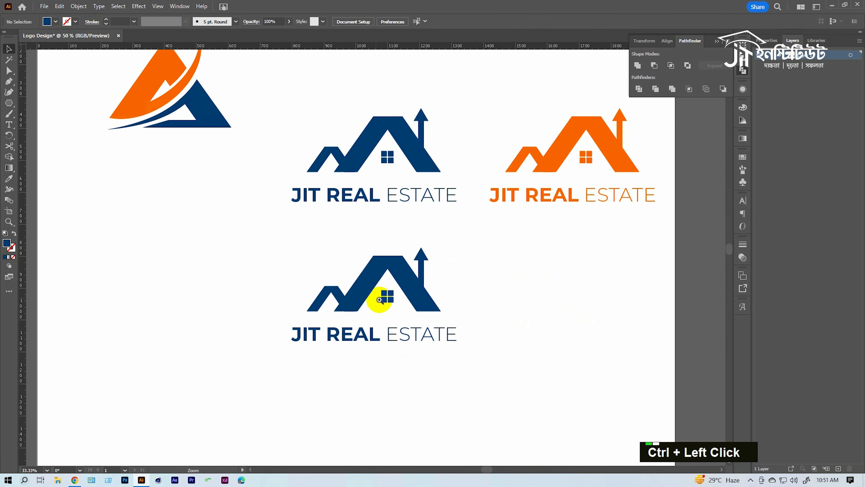
Recolor the large and small roofs of the lower blue logo with the orange of the neighbouring logo.
key(a)
click(414, 326)
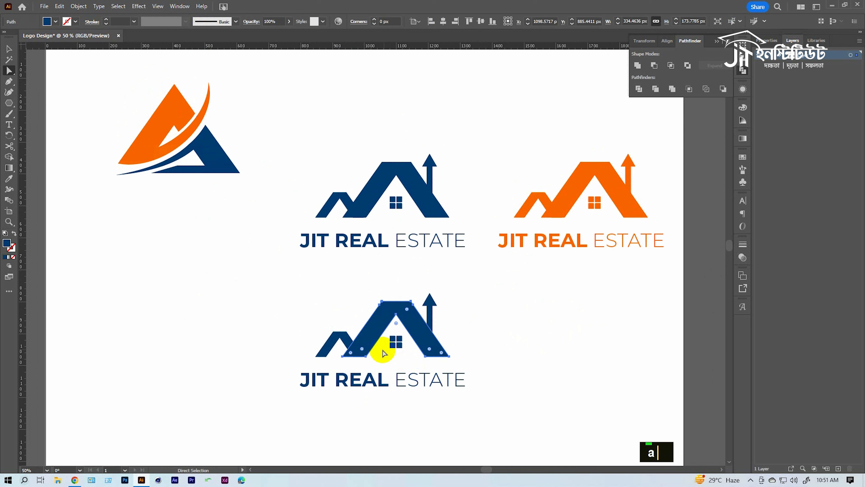
shift+click(343, 335)
key(i)
click(574, 187)
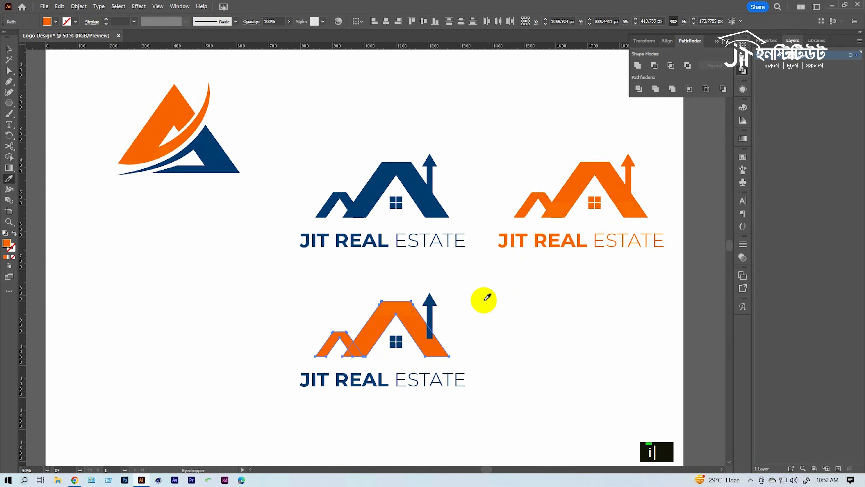
key(a)
click(446, 348)
ctrl+click(394, 369)
Send the arrow chimney of the two-color logo behind its orange roof and leave isolation.
click(347, 309)
drag(375, 352, 383, 399)
click(457, 282)
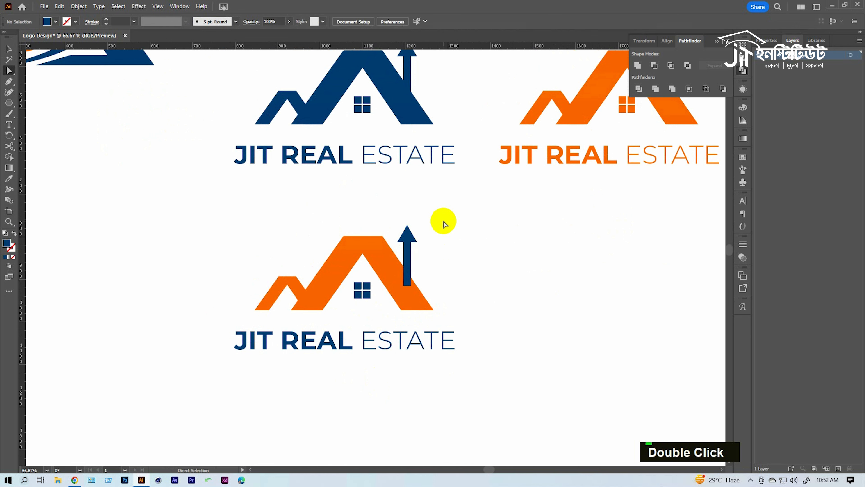
double_click(406, 242)
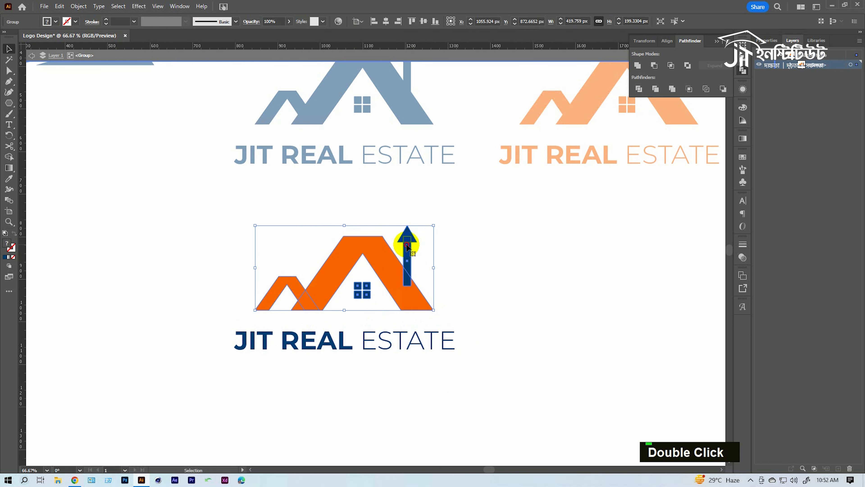
double_click(407, 247)
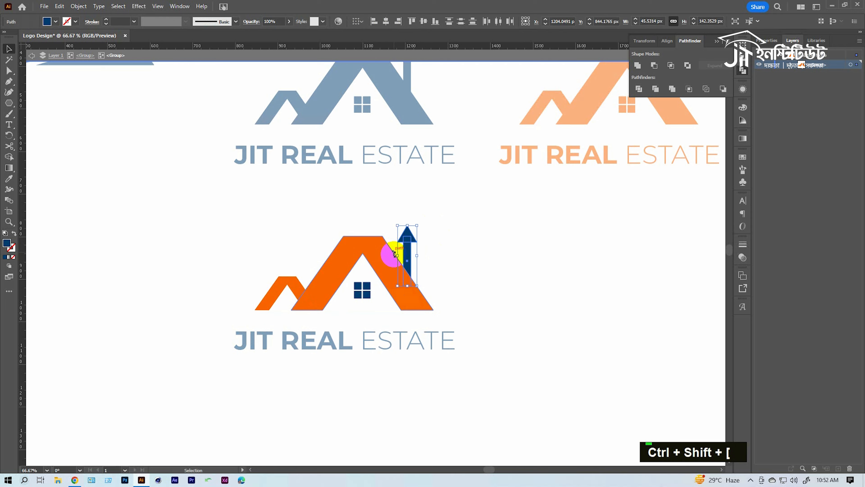
double_click(516, 270)
Place a copy of the black real-estate logo on the artboard beneath the orange one, completing a two-by-two arrangement.
ctrl+alt+click(323, 298)
ctrl+alt+click(323, 298)
drag(364, 299, 317, 347)
drag(494, 260, 429, 328)
drag(290, 88, 463, 353)
click(306, 390)
drag(233, 285, 258, 285)
Move the A-based triangle logo off the artboard's upper-left corner and shift the four real-estate logos up toward the artboard's middle.
drag(201, 178, 103, 65)
click(239, 257)
drag(238, 256, 199, 222)
drag(198, 176, 478, 352)
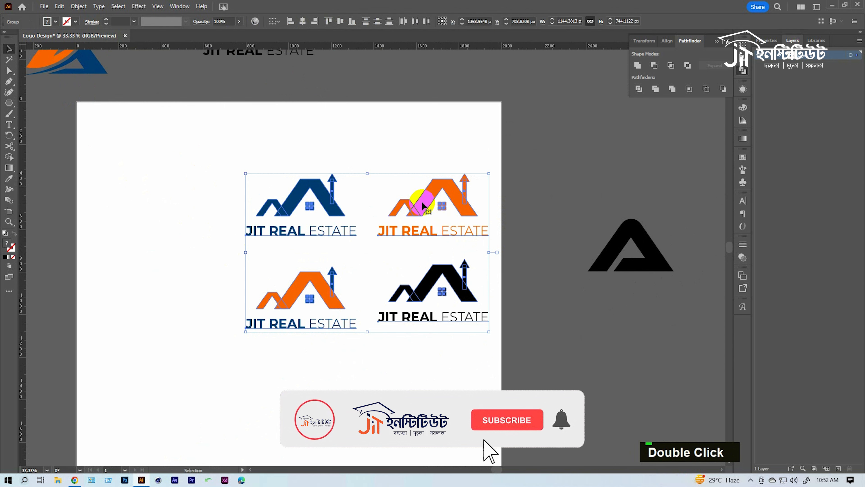
drag(415, 193, 332, 178)
click(482, 298)
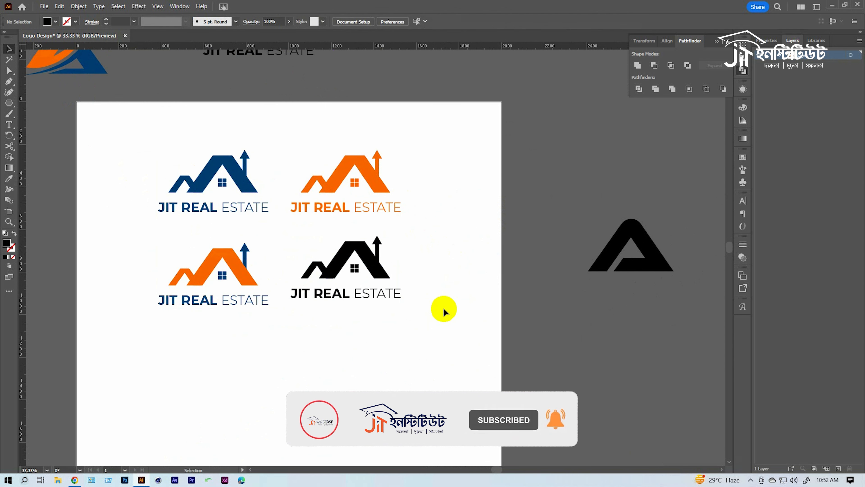
Select all four real-estate logo variants on the artboard together.
key(space)
drag(415, 316, 170, 136)
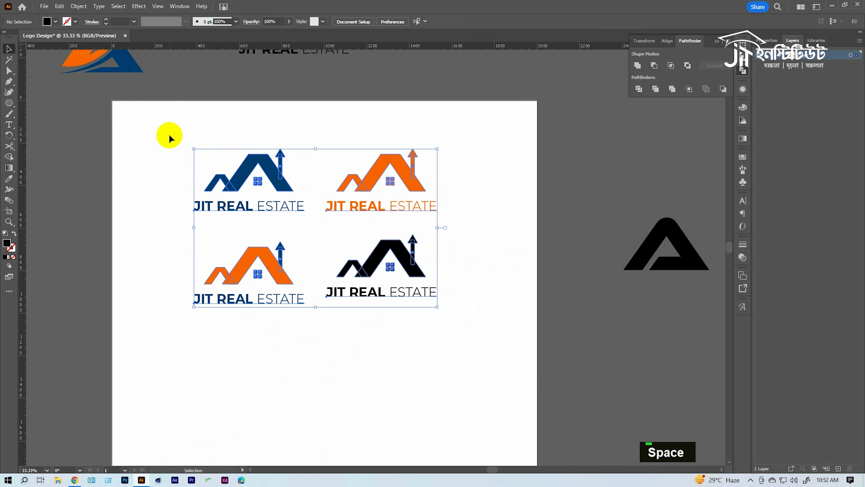
key(space)
ctrl+alt+click(381, 266)
drag(361, 299, 367, 348)
drag(390, 245, 601, 85)
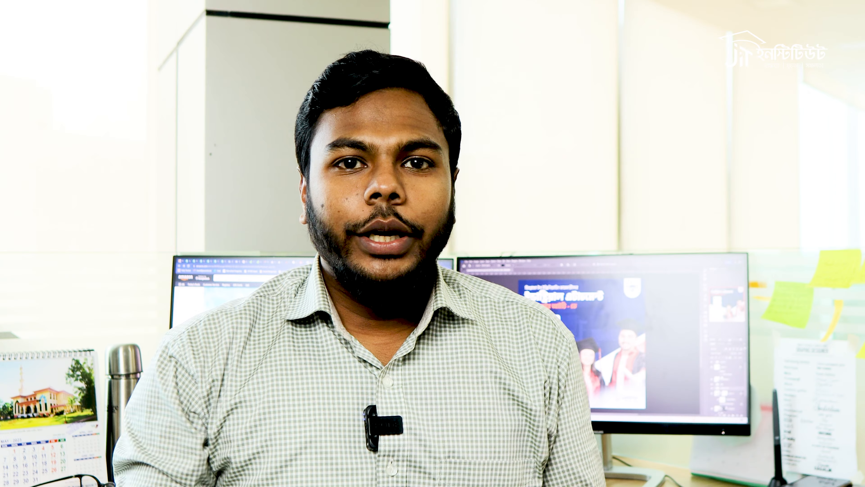